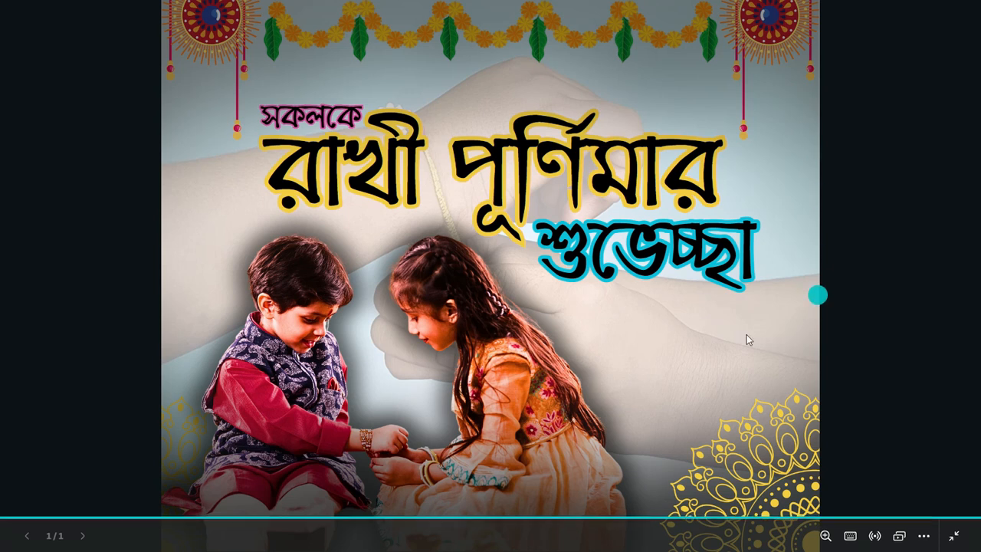
Close the full-screen view of the finished greeting design and return to the Canva home page.
{"action": "mouse_move", "coordinate": [955, 542]}
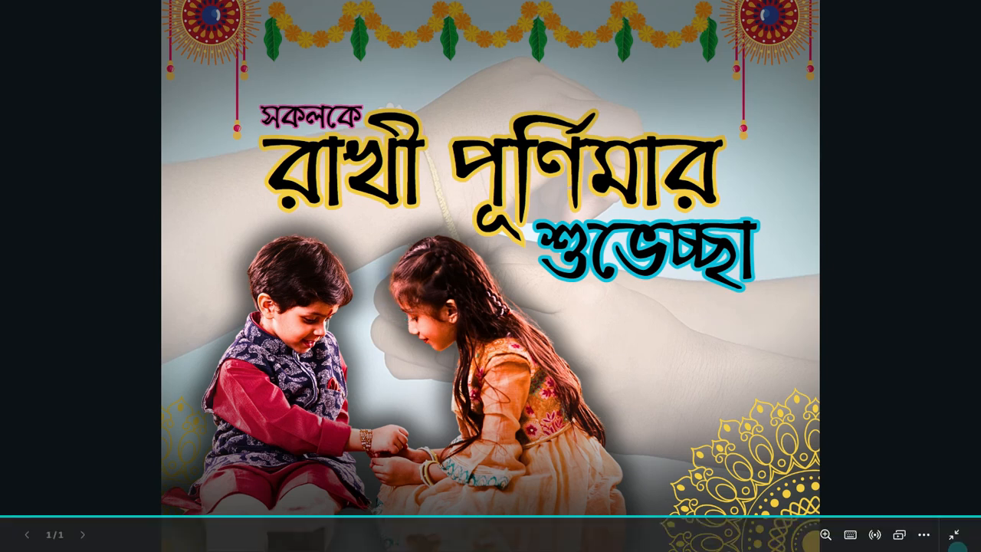
{"action": "left_click", "coordinate": [950, 535]}
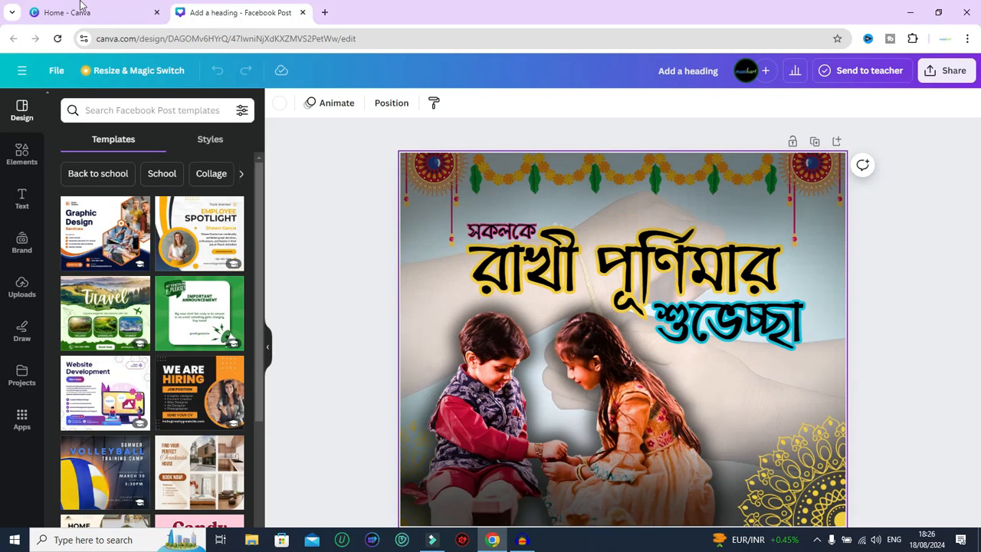
{"action": "left_click", "coordinate": [79, 10]}
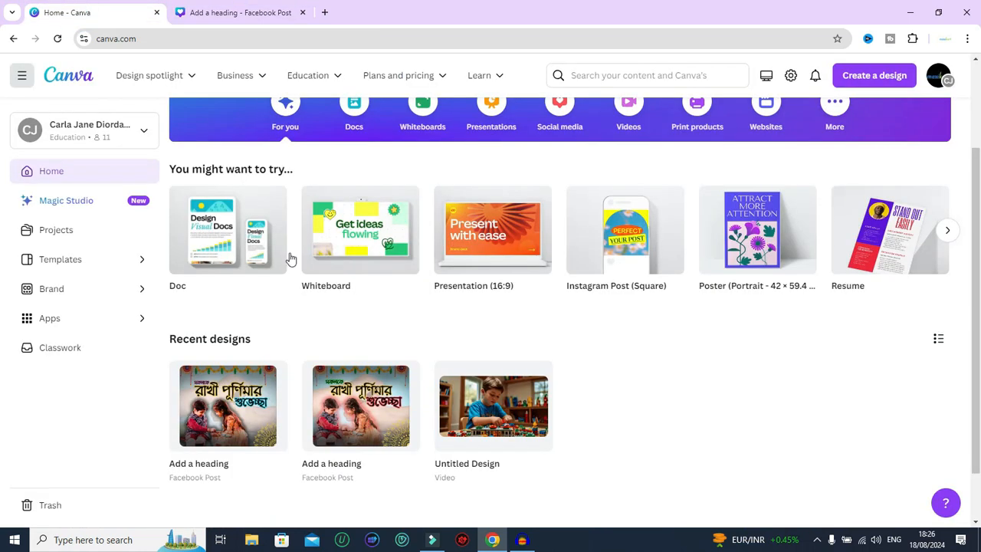
Search for "facebook post s" and open the Facebook Post (Square) 1080 × 1080 px suggestion.
{"action": "scroll", "coordinate": [494, 264], "scroll_direction": "up", "scroll_amount": 3}
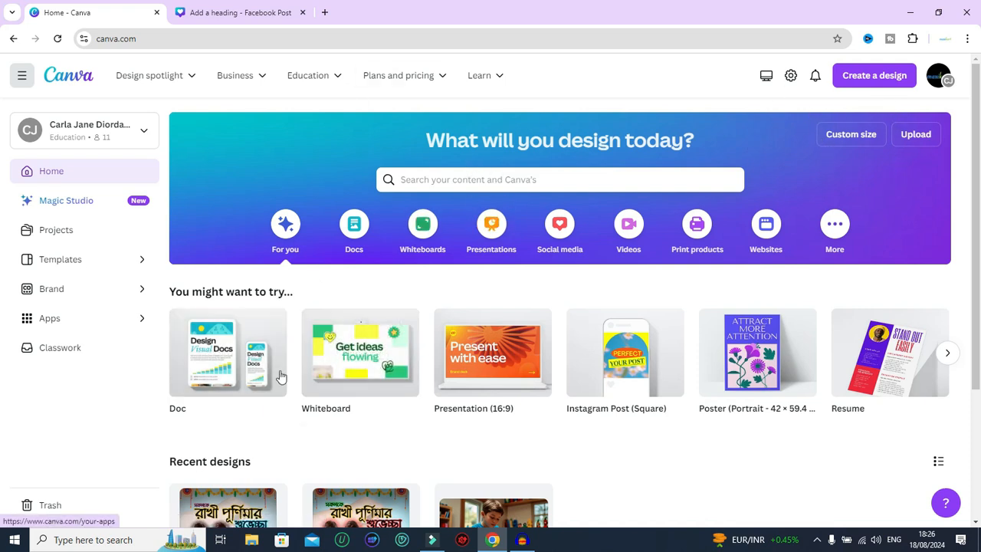
{"action": "left_click", "coordinate": [410, 178]}
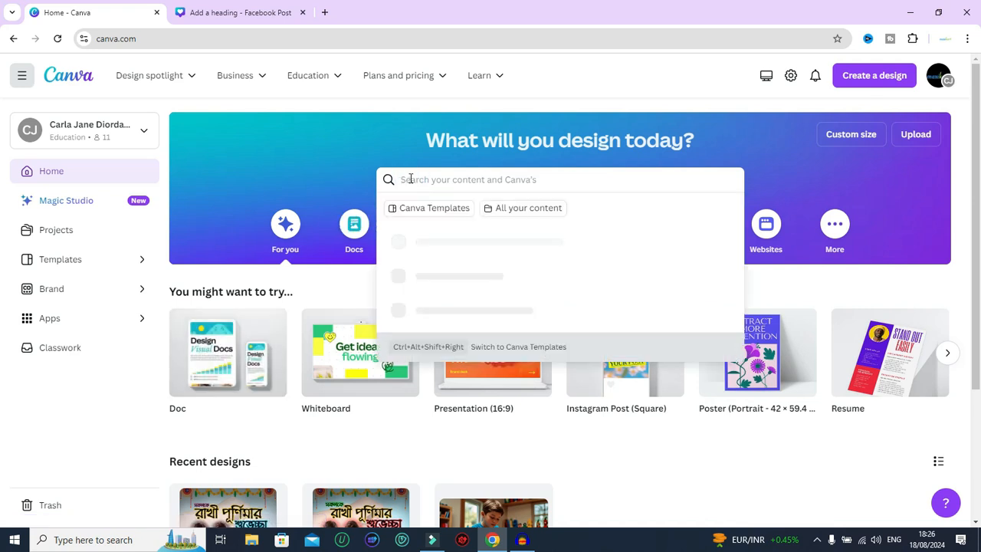
{"action": "type", "text": "fa"}
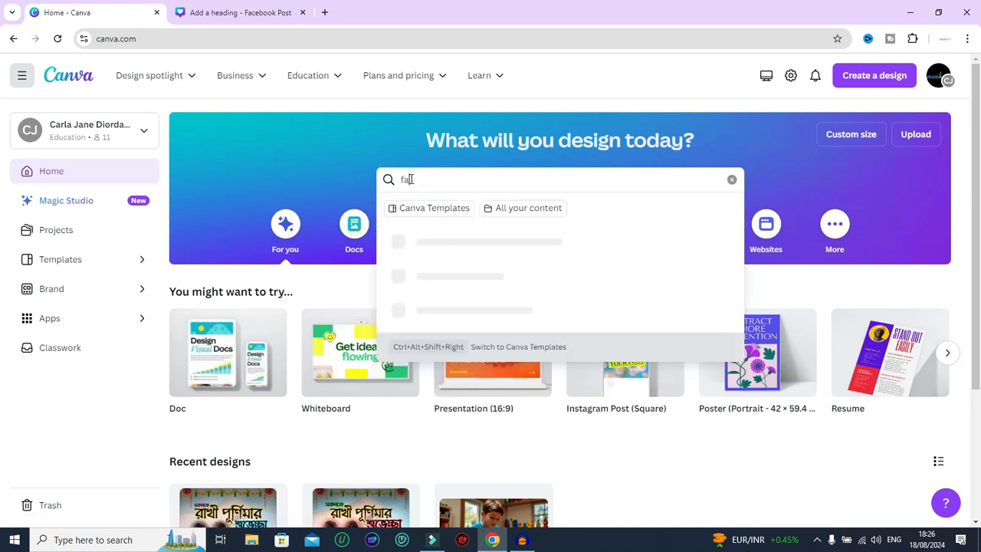
{"action": "type", "text": "cebook post"}
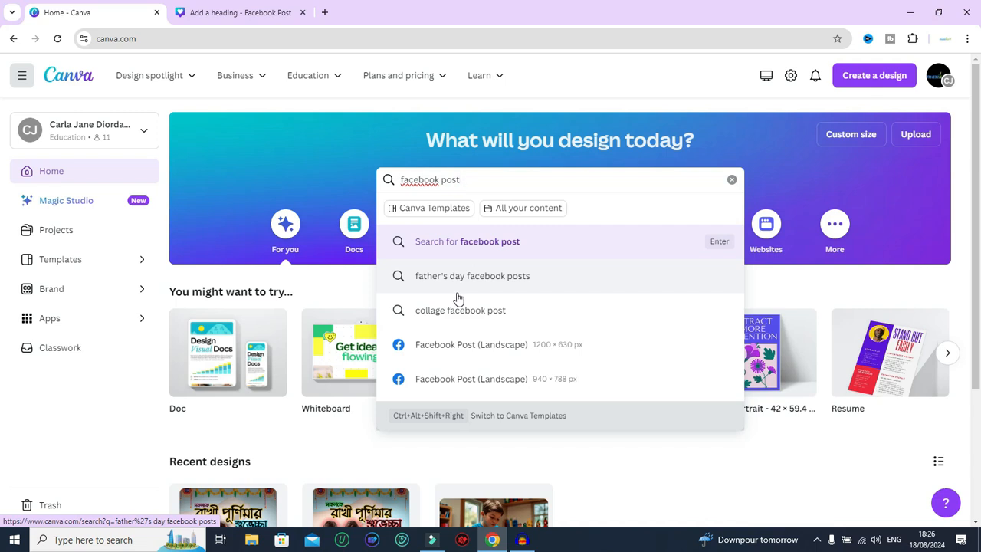
{"action": "type", "text": "s"}
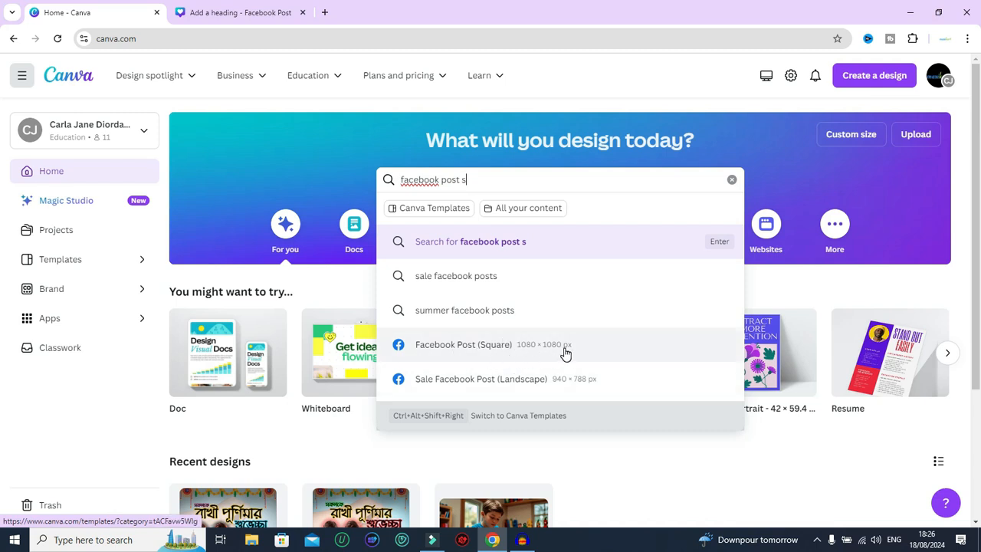
{"action": "left_click", "coordinate": [479, 346]}
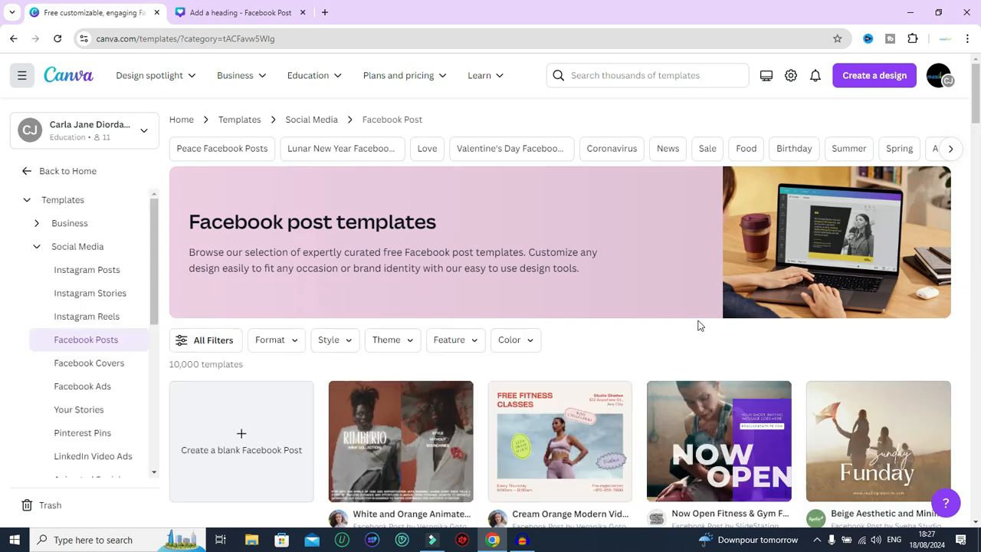
Browse the Facebook post templates and create a blank Facebook Post.
{"action": "scroll", "coordinate": [697, 325], "scroll_direction": "down", "scroll_amount": 1}
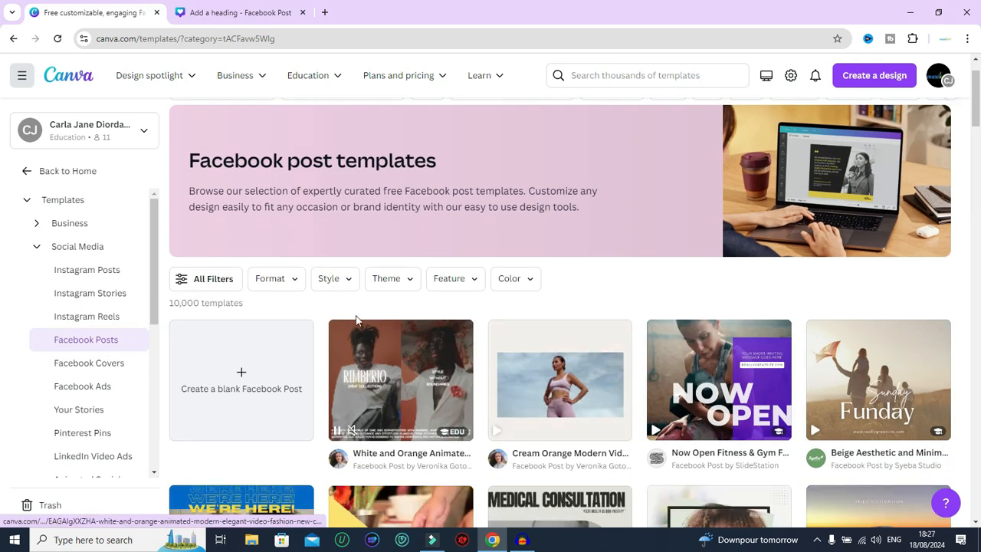
{"action": "scroll", "coordinate": [542, 359], "scroll_direction": "down", "scroll_amount": 2}
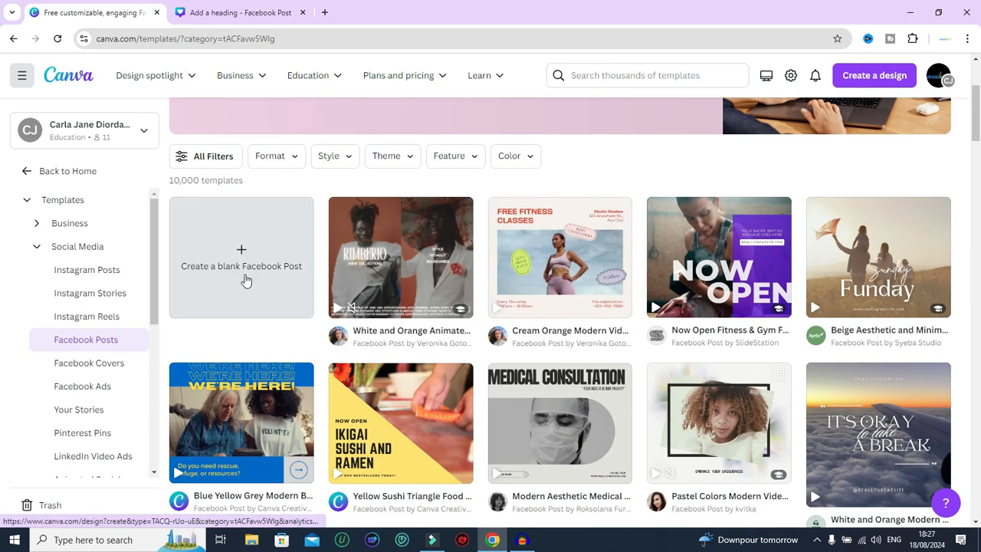
{"action": "scroll", "coordinate": [601, 317], "scroll_direction": "down", "scroll_amount": 5}
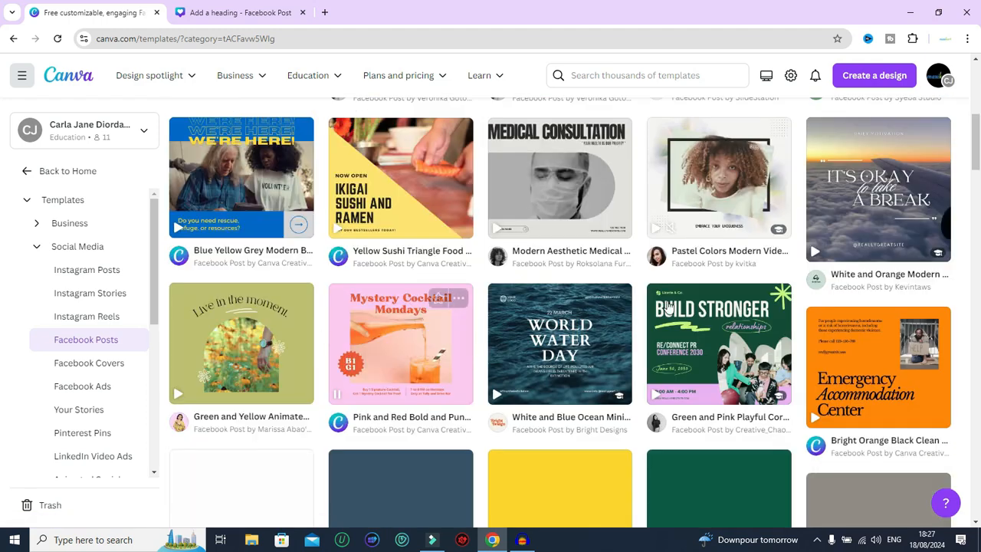
{"action": "scroll", "coordinate": [644, 387], "scroll_direction": "up", "scroll_amount": 4}
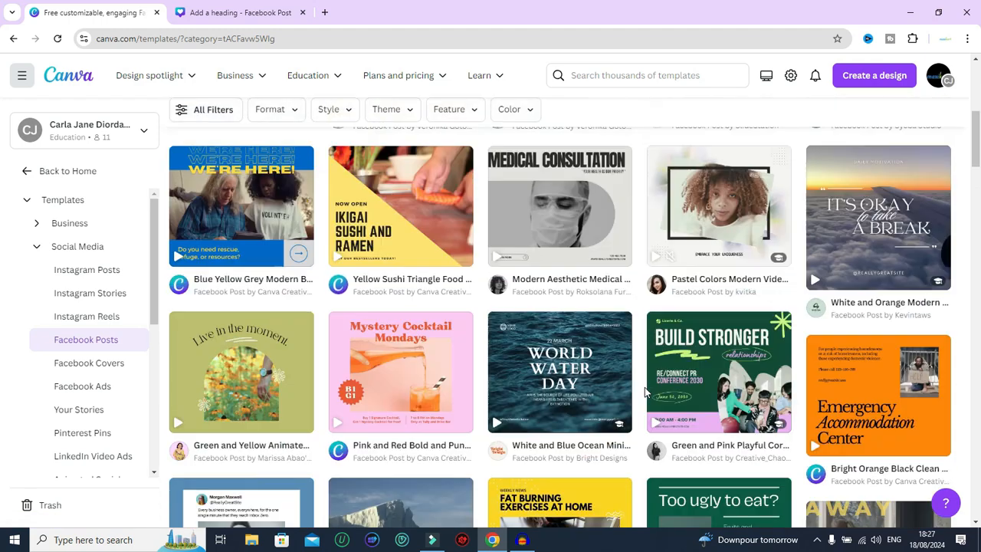
{"action": "scroll", "coordinate": [564, 399], "scroll_direction": "up", "scroll_amount": 3}
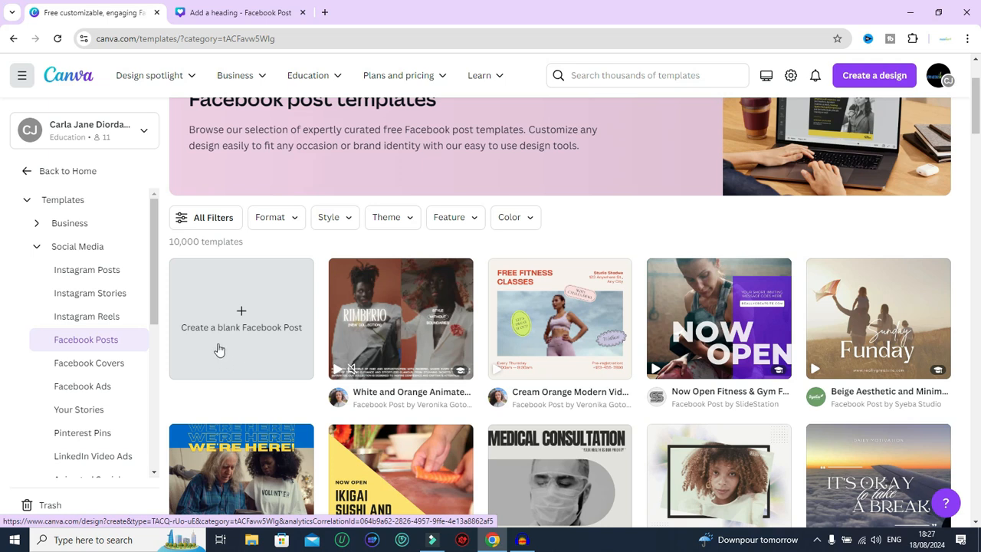
{"action": "left_click", "coordinate": [242, 314]}
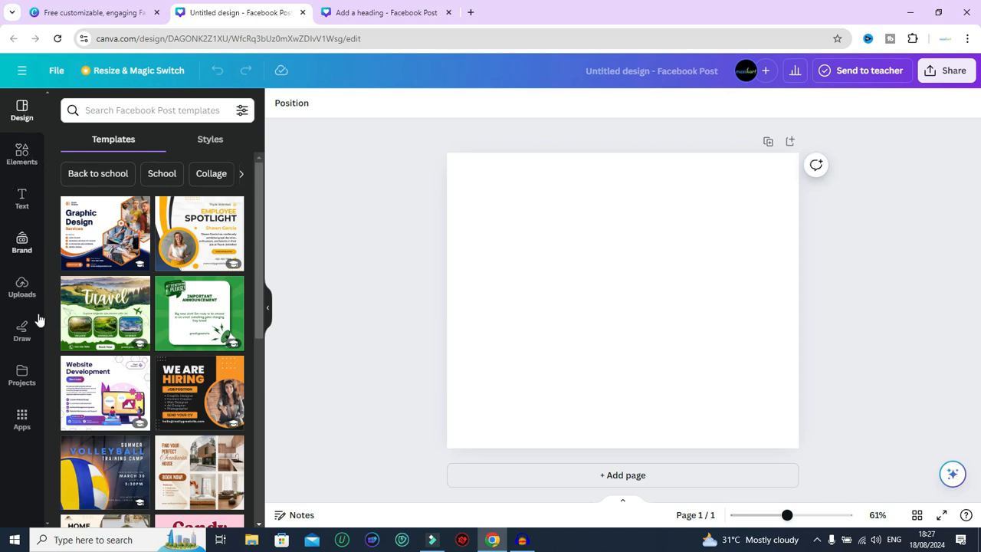
Search the elements library for "raksha bandhan".
{"action": "left_click", "coordinate": [22, 154]}
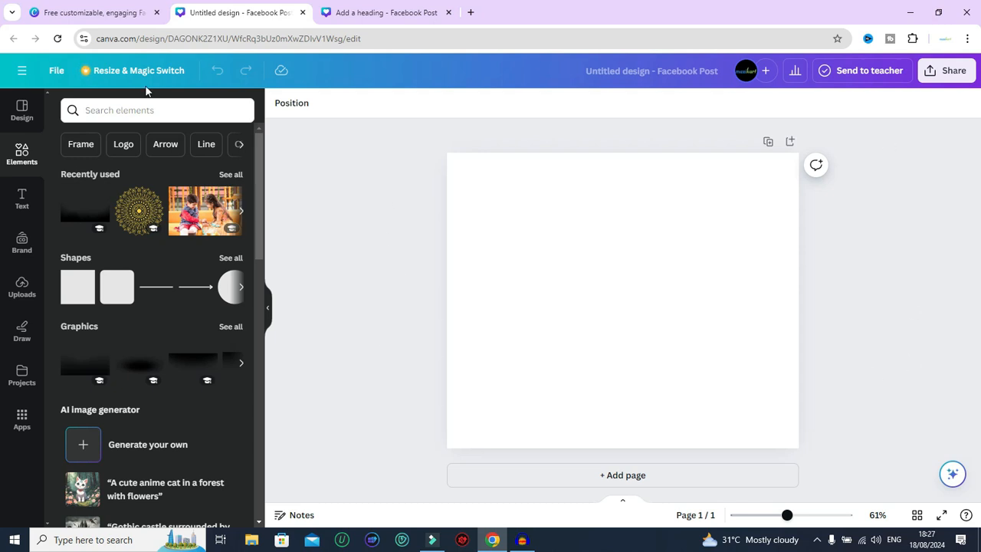
{"action": "left_click", "coordinate": [114, 110]}
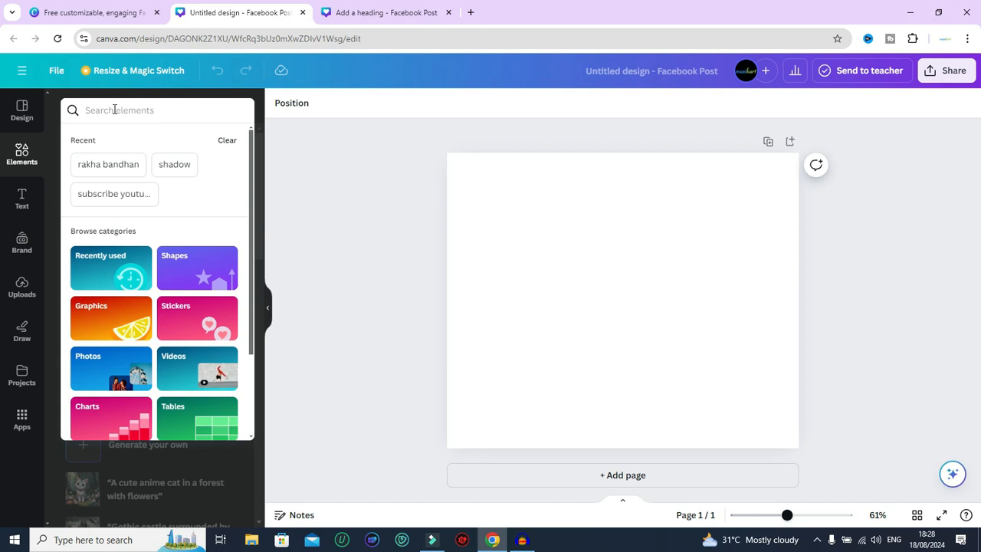
{"action": "type", "text": "ea"}
{"action": "key", "text": "BackSpace"}
{"action": "key", "text": "BackSpace"}
{"action": "type", "text": "raksh"}
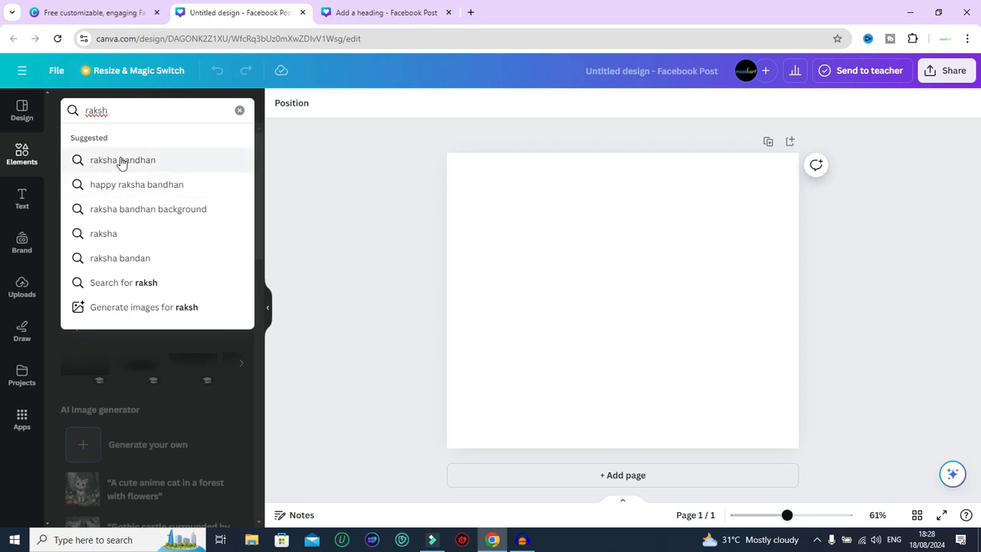
{"action": "left_click", "coordinate": [119, 161]}
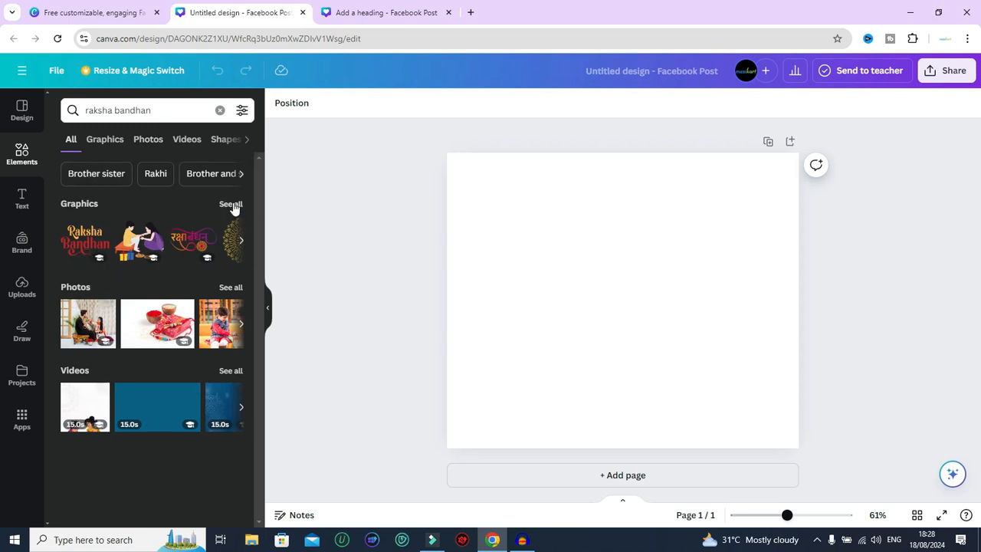
Show all raksha bandhan photos and add the one of hands tying a rakhi against a blue background.
{"action": "left_click", "coordinate": [229, 288]}
{"action": "scroll", "coordinate": [164, 330], "scroll_direction": "down", "scroll_amount": 5}
{"action": "scroll", "coordinate": [164, 330], "scroll_direction": "down", "scroll_amount": 5}
{"action": "scroll", "coordinate": [170, 279], "scroll_direction": "down", "scroll_amount": 5}
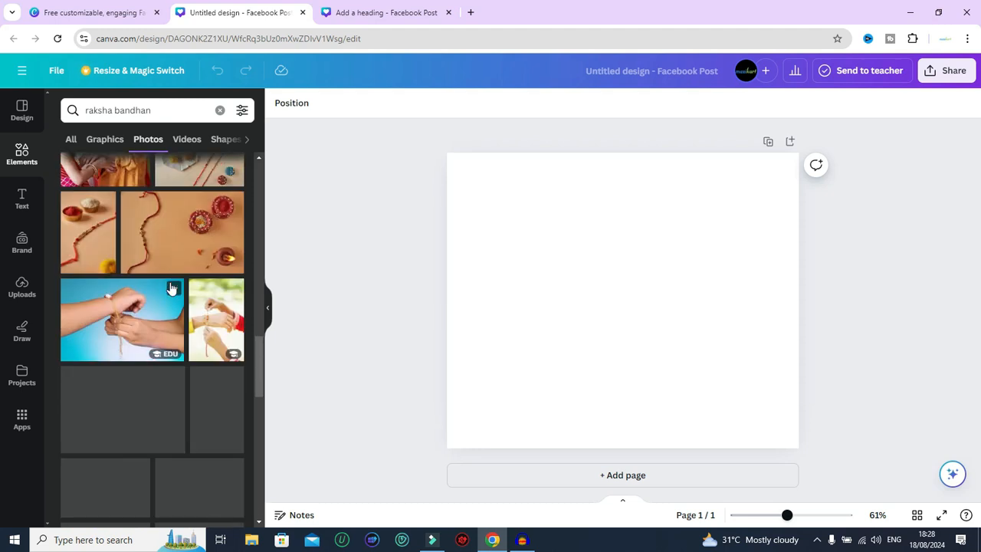
{"action": "scroll", "coordinate": [172, 287], "scroll_direction": "down", "scroll_amount": 5}
{"action": "scroll", "coordinate": [172, 288], "scroll_direction": "down", "scroll_amount": 5}
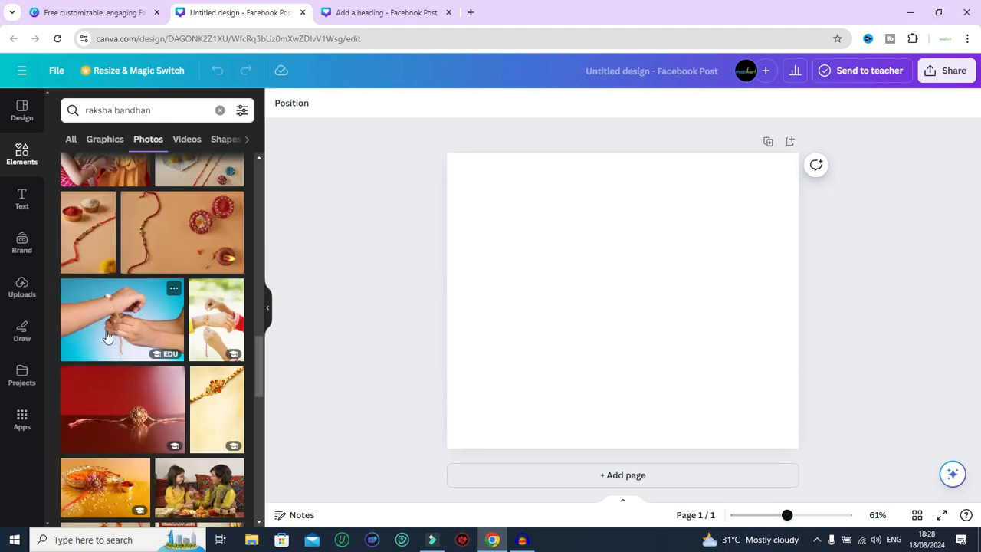
{"action": "left_click", "coordinate": [111, 321]}
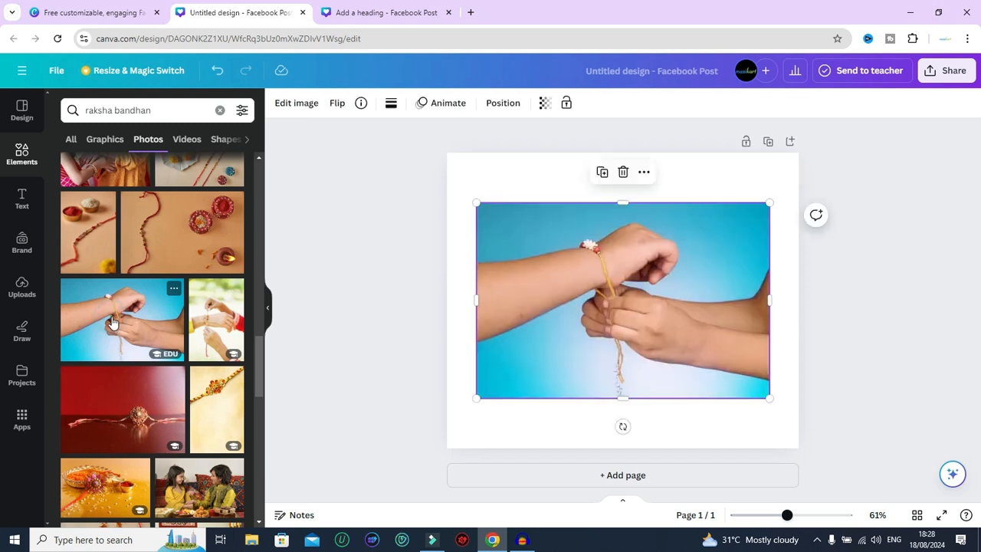
Align the rakhi photo with the page's top-left corner and enlarge it to cover the whole page.
{"action": "left_click_drag", "start_coordinate": [570, 286], "coordinate": [541, 230]}
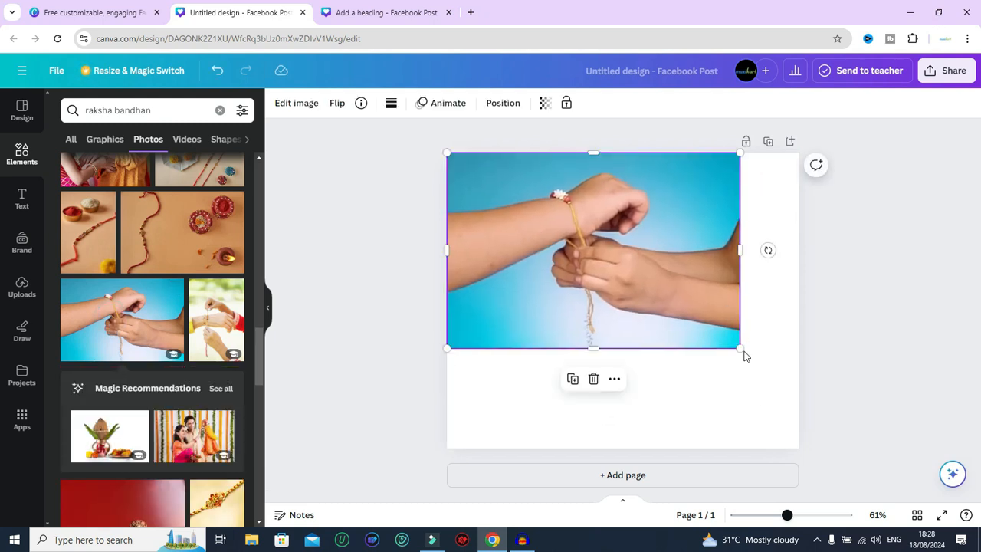
{"action": "left_click_drag", "start_coordinate": [740, 349], "coordinate": [787, 410]}
{"action": "left_click_drag", "start_coordinate": [622, 389], "coordinate": [624, 449]}
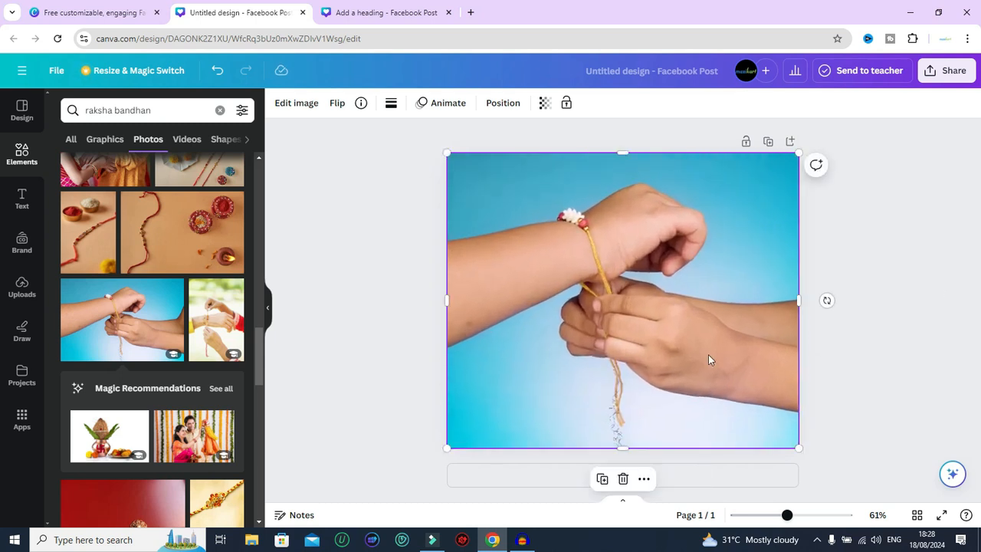
{"action": "left_click", "coordinate": [889, 345]}
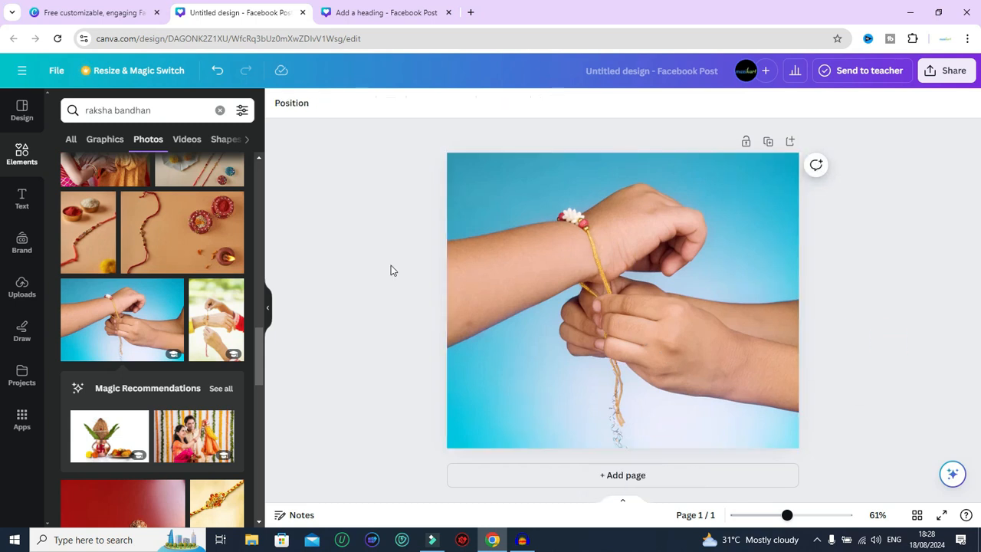
Set the background rakhi photo's transparency to 40.
{"action": "left_click", "coordinate": [612, 298]}
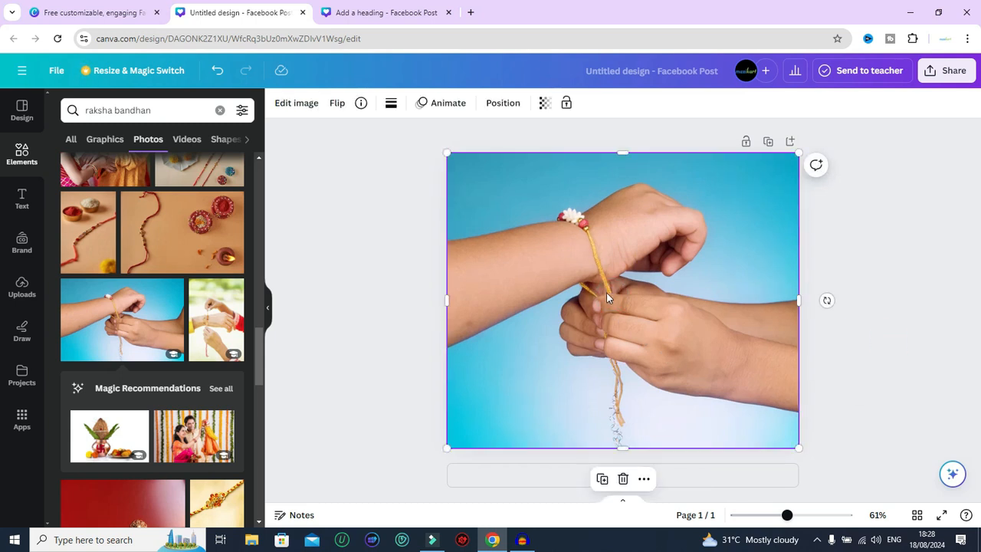
{"action": "left_click", "coordinate": [544, 103]}
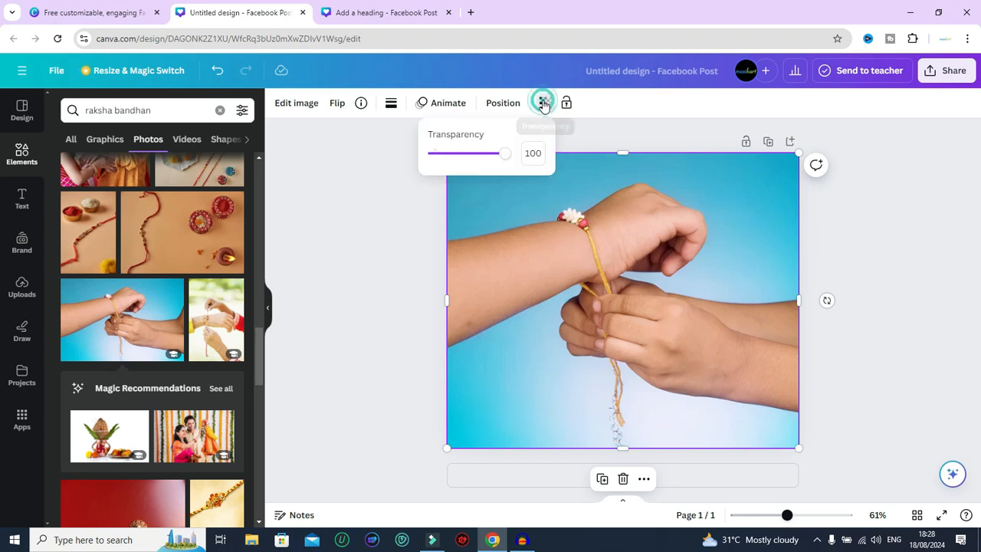
{"action": "left_click_drag", "start_coordinate": [502, 157], "coordinate": [462, 160]}
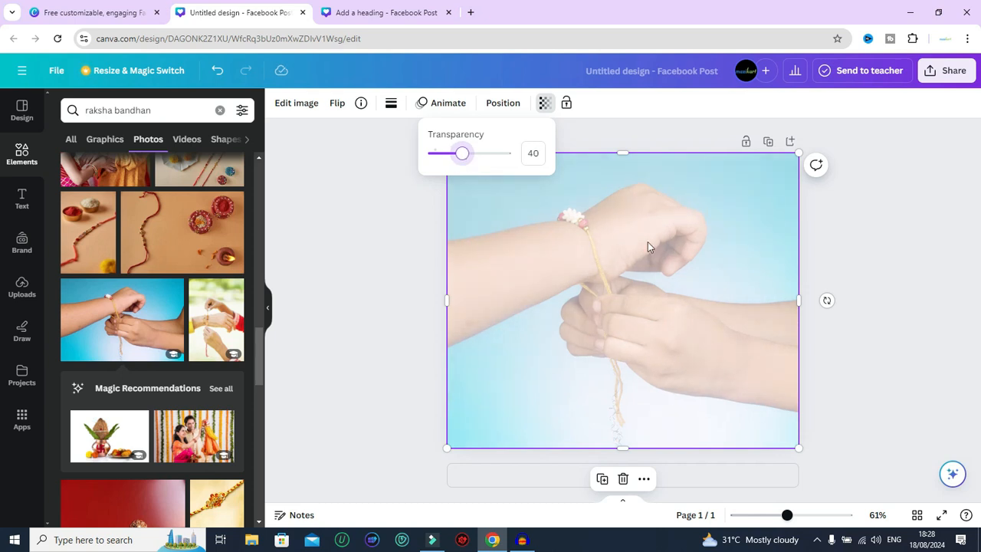
{"action": "left_click", "coordinate": [858, 251]}
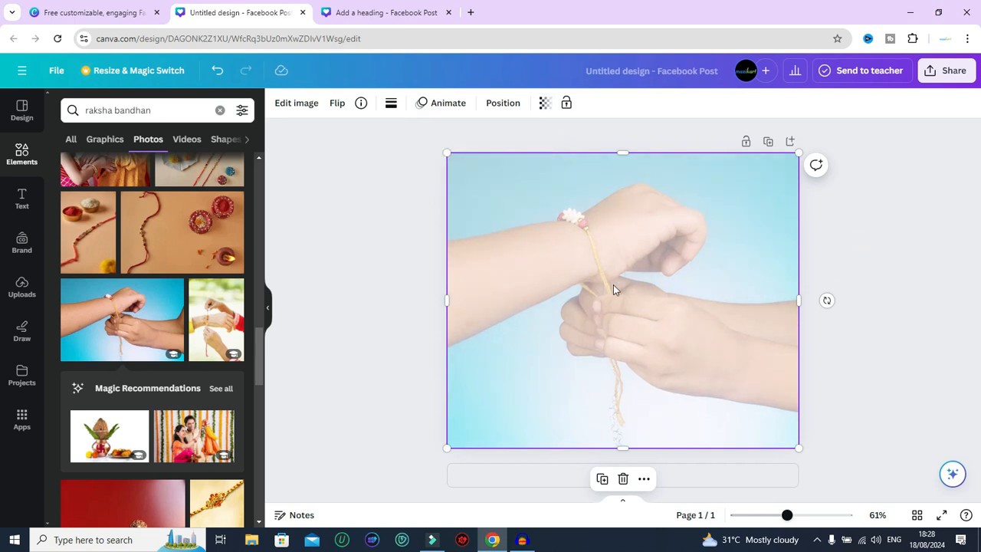
{"action": "left_click", "coordinate": [857, 230]}
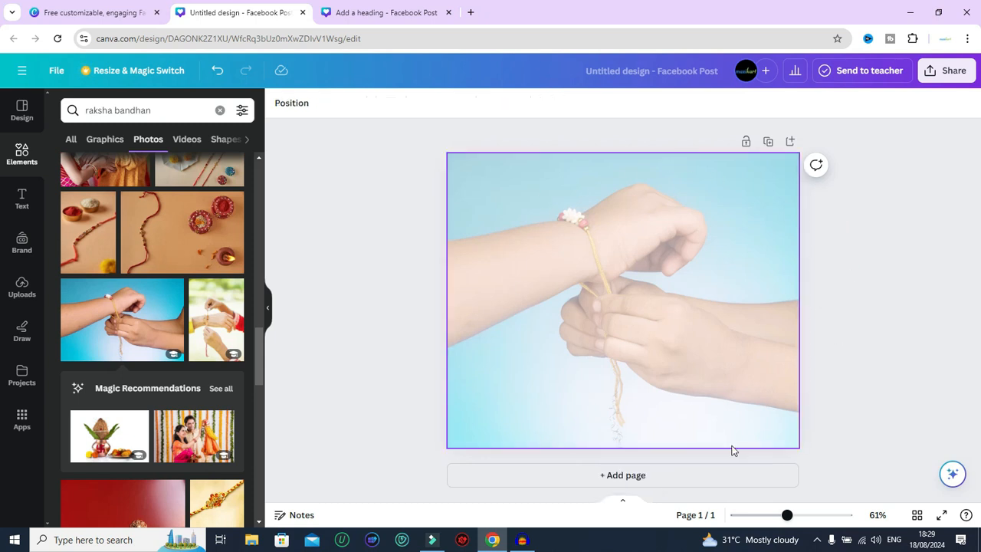
Check the rakhi photo's transparency setting, view the finished "Add a heading" design for reference, and return to the untitled design.
{"action": "left_click", "coordinate": [638, 257]}
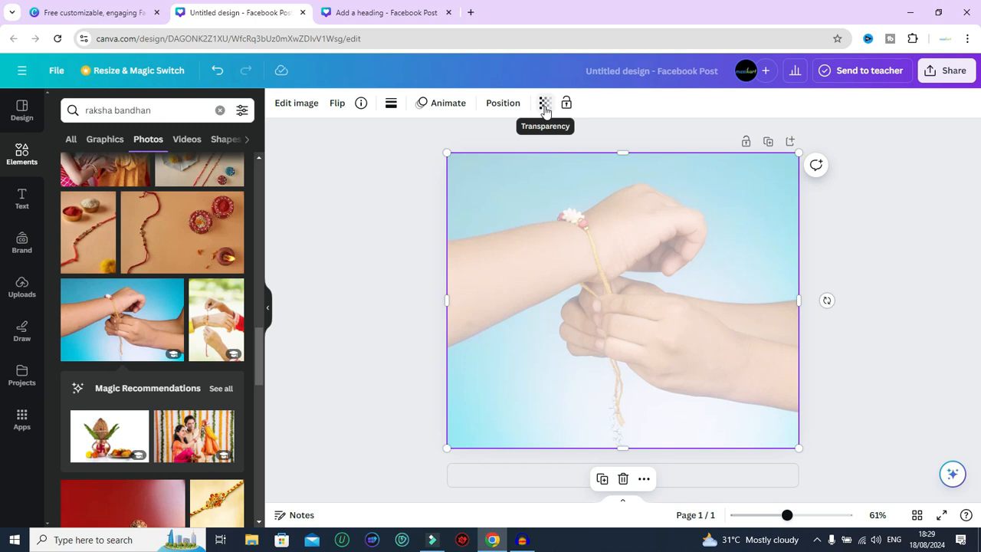
{"action": "left_click", "coordinate": [544, 107]}
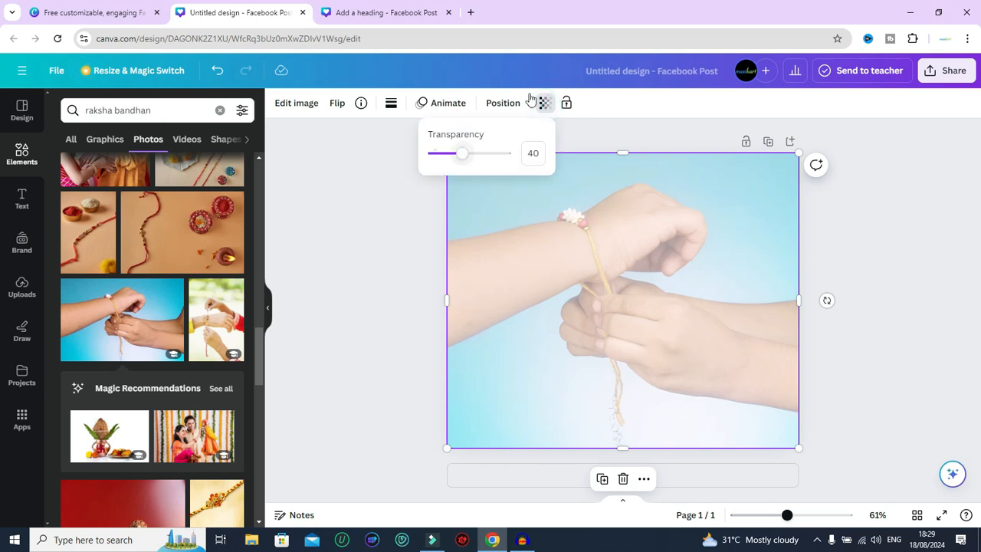
{"action": "left_click", "coordinate": [544, 107]}
{"action": "left_click", "coordinate": [883, 283]}
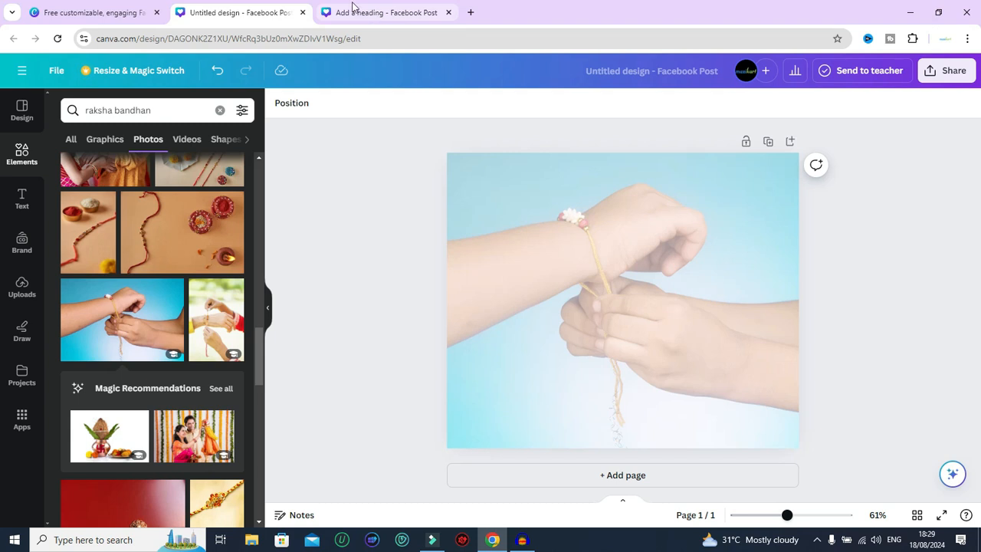
{"action": "left_click", "coordinate": [375, 13]}
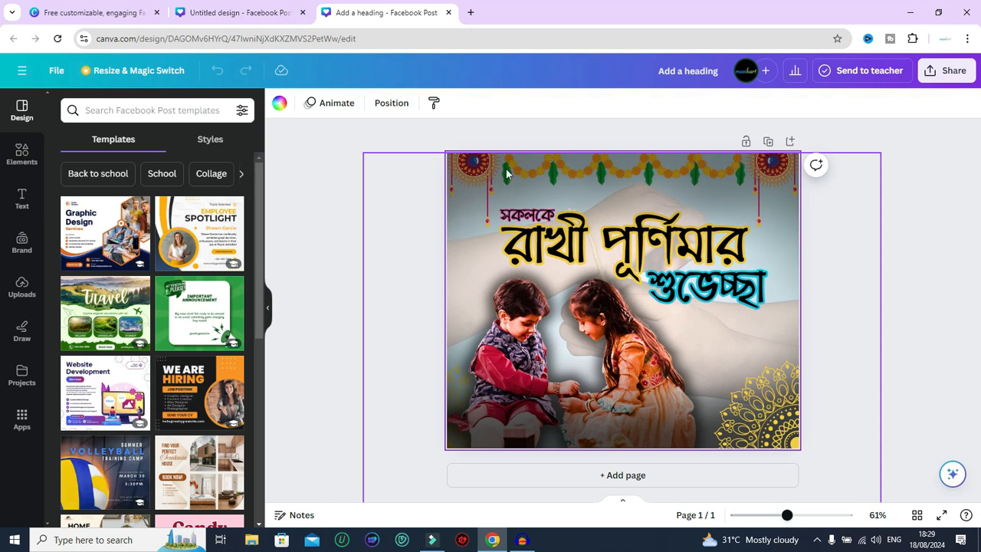
{"action": "left_click", "coordinate": [238, 13]}
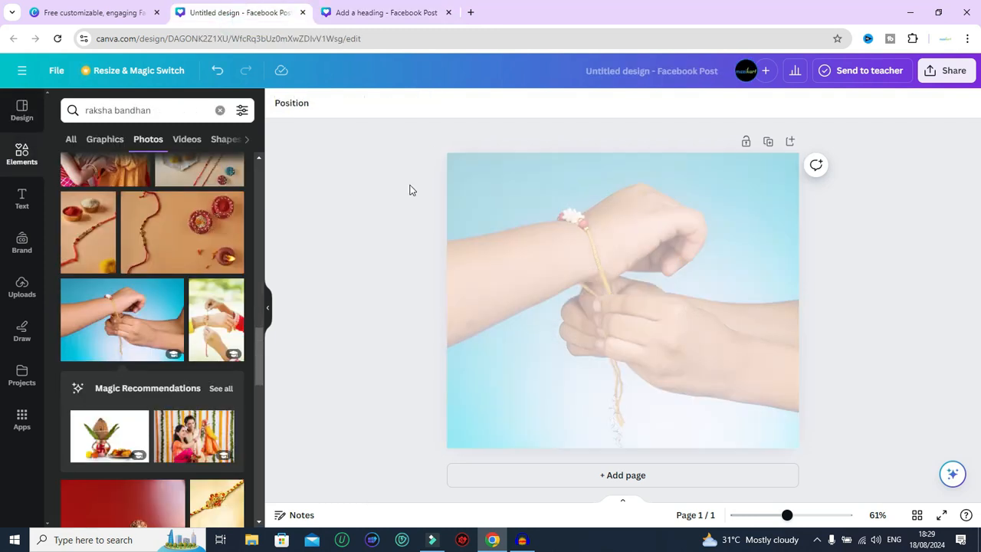
Look through the raksha bandhan graphics and compare them with the decorations in the finished "Add a heading" design.
{"action": "scroll", "coordinate": [127, 184], "scroll_direction": "up", "scroll_amount": 5}
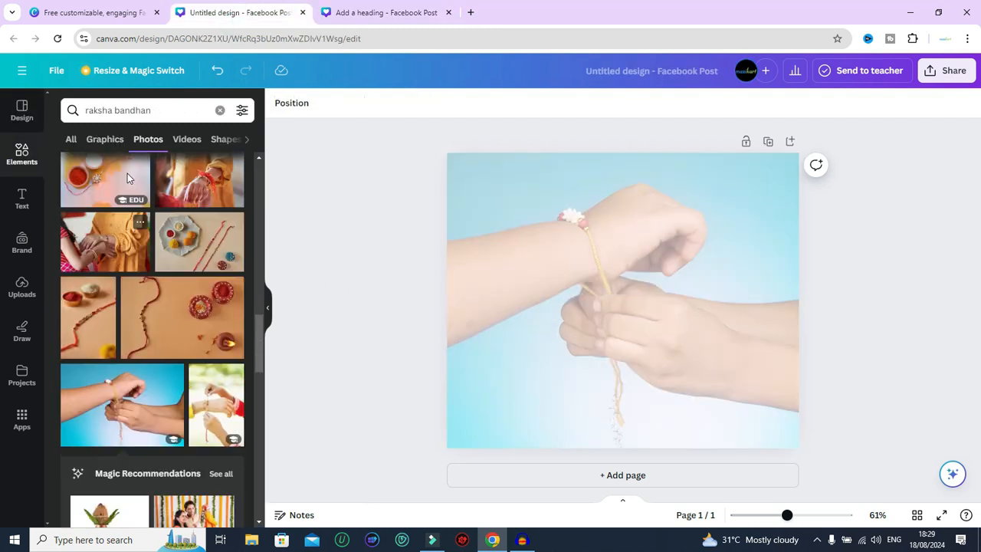
{"action": "scroll", "coordinate": [138, 214], "scroll_direction": "up", "scroll_amount": 3}
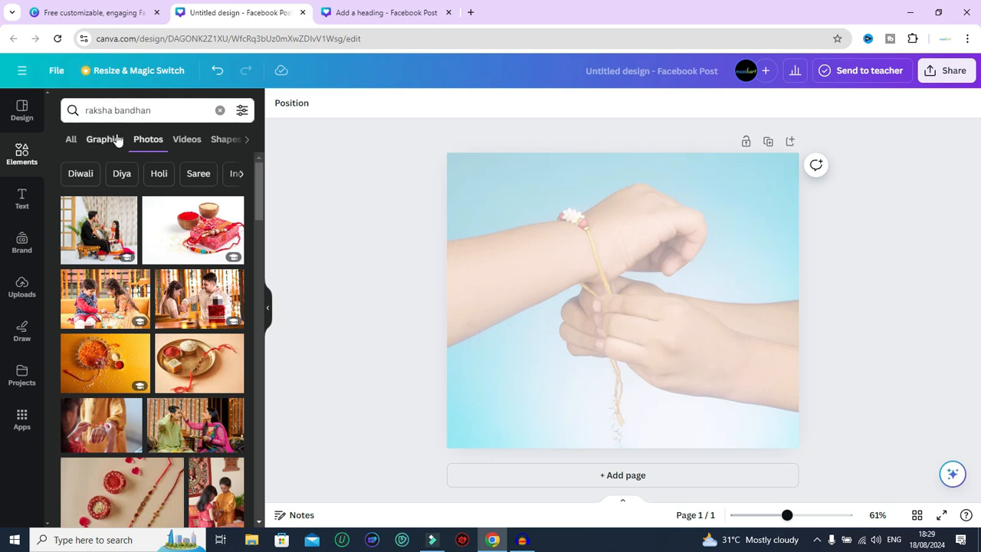
{"action": "left_click", "coordinate": [105, 141]}
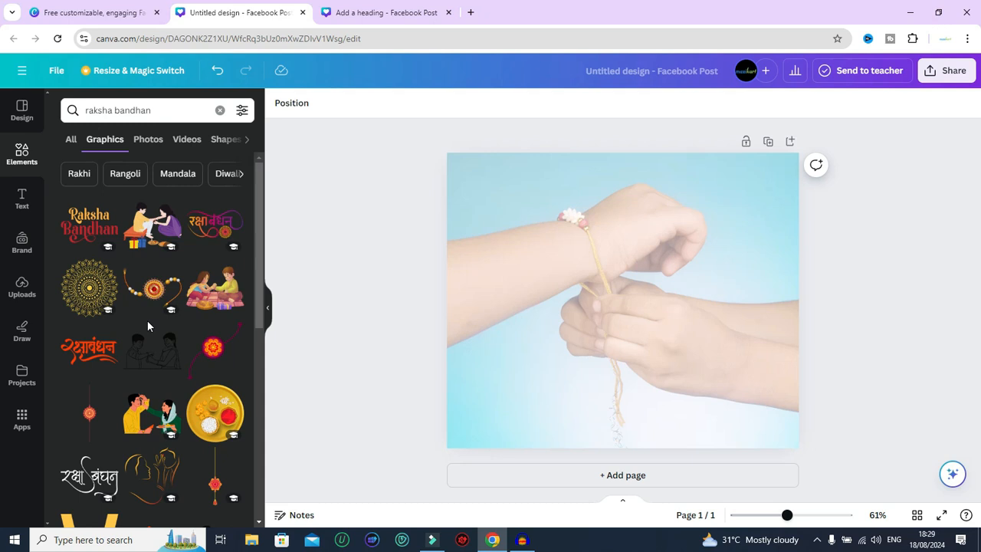
{"action": "scroll", "coordinate": [147, 320], "scroll_direction": "down", "scroll_amount": 3}
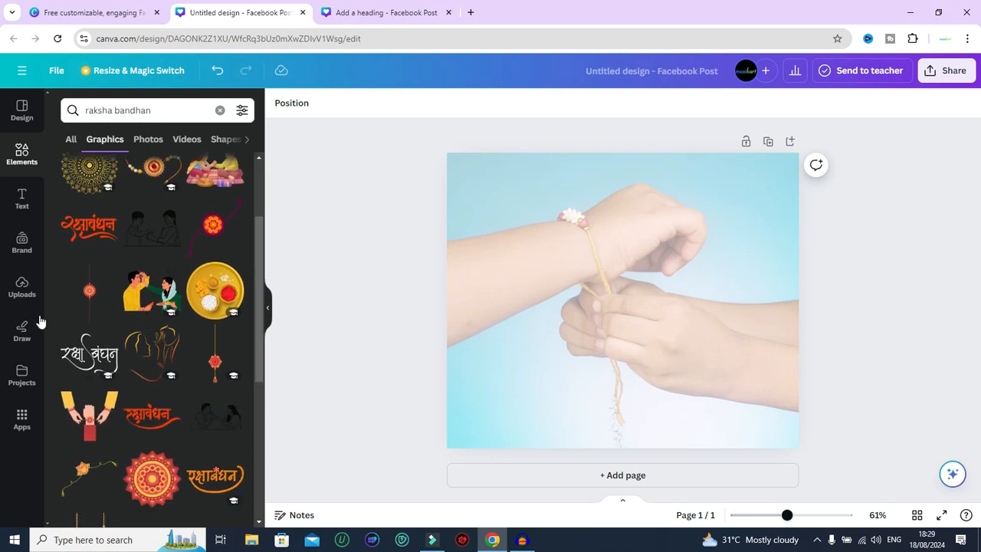
{"action": "scroll", "coordinate": [140, 328], "scroll_direction": "down", "scroll_amount": 5}
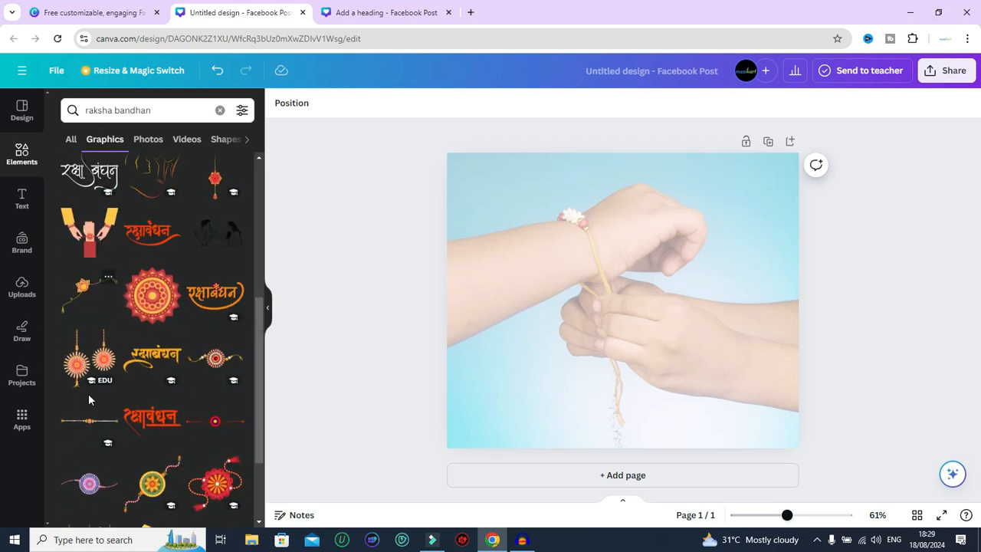
{"action": "scroll", "coordinate": [153, 379], "scroll_direction": "down", "scroll_amount": 2}
{"action": "left_click", "coordinate": [374, 12]}
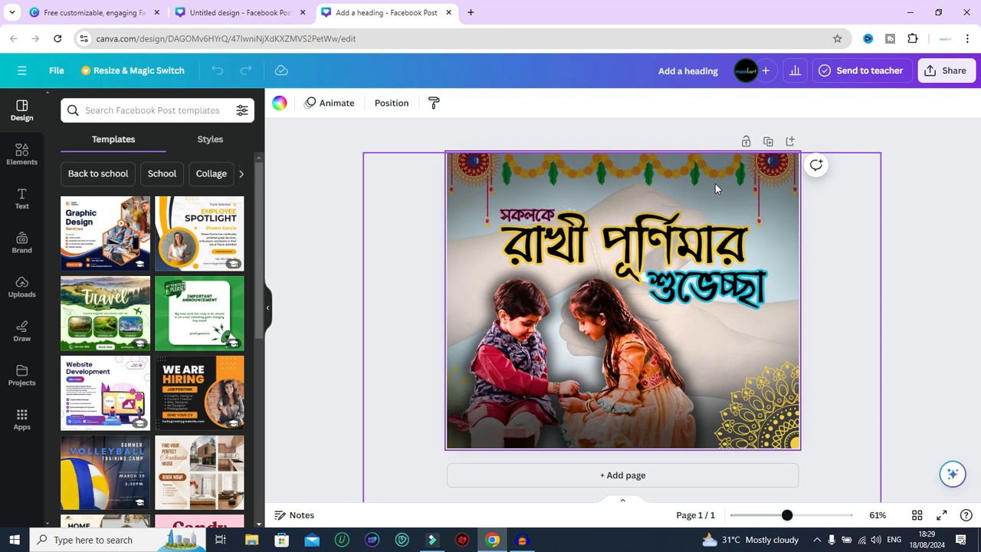
{"action": "left_click", "coordinate": [227, 14]}
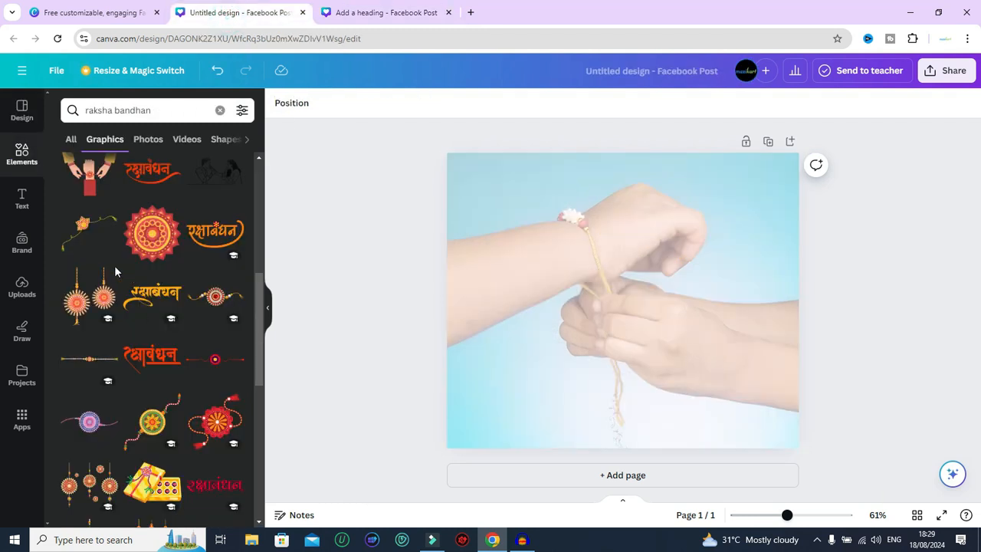
Look further through the raksha bandhan graphics for the hanging rakhi ornament used in the finished design.
{"action": "scroll", "coordinate": [114, 265], "scroll_direction": "down", "scroll_amount": 1}
{"action": "scroll", "coordinate": [103, 362], "scroll_direction": "down", "scroll_amount": 3}
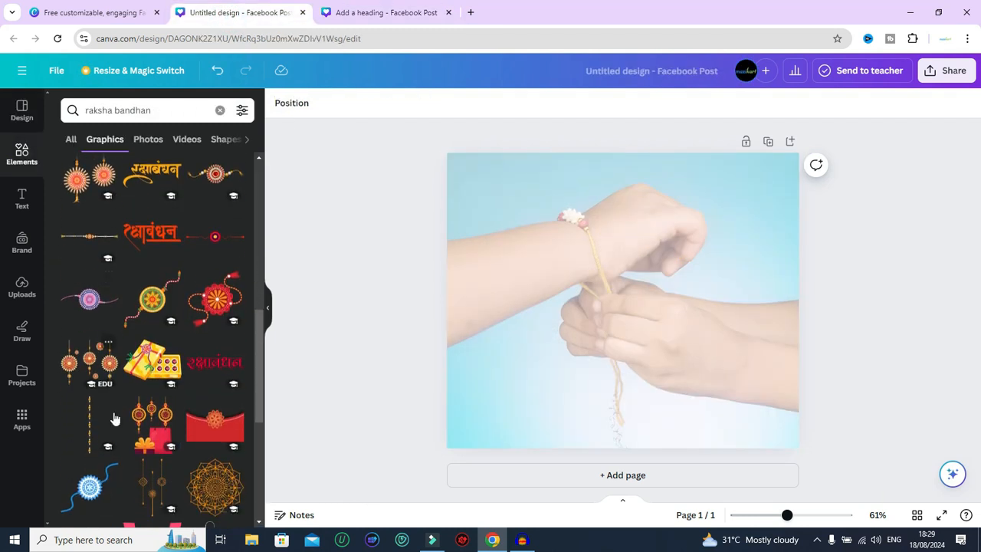
{"action": "scroll", "coordinate": [111, 365], "scroll_direction": "down", "scroll_amount": 3}
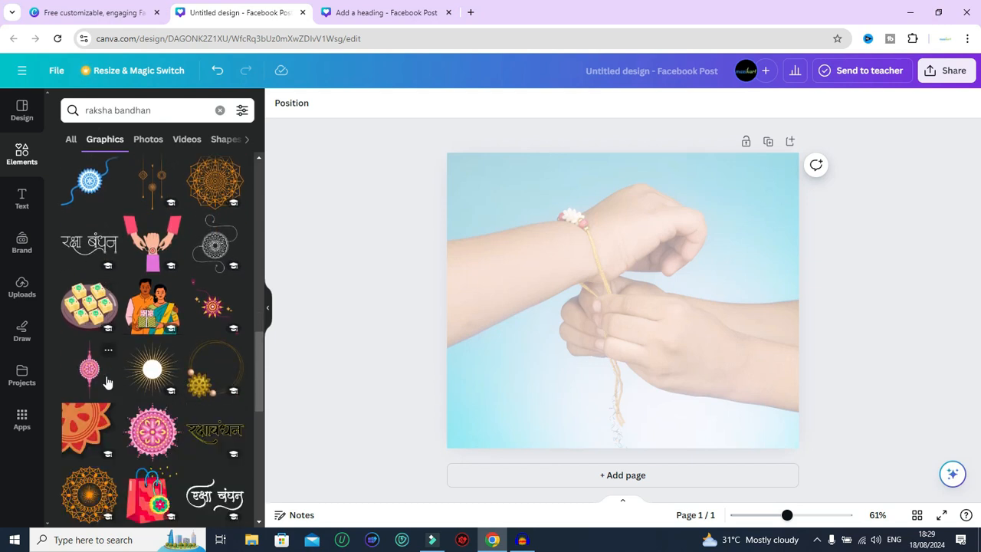
{"action": "scroll", "coordinate": [107, 382], "scroll_direction": "down", "scroll_amount": 3}
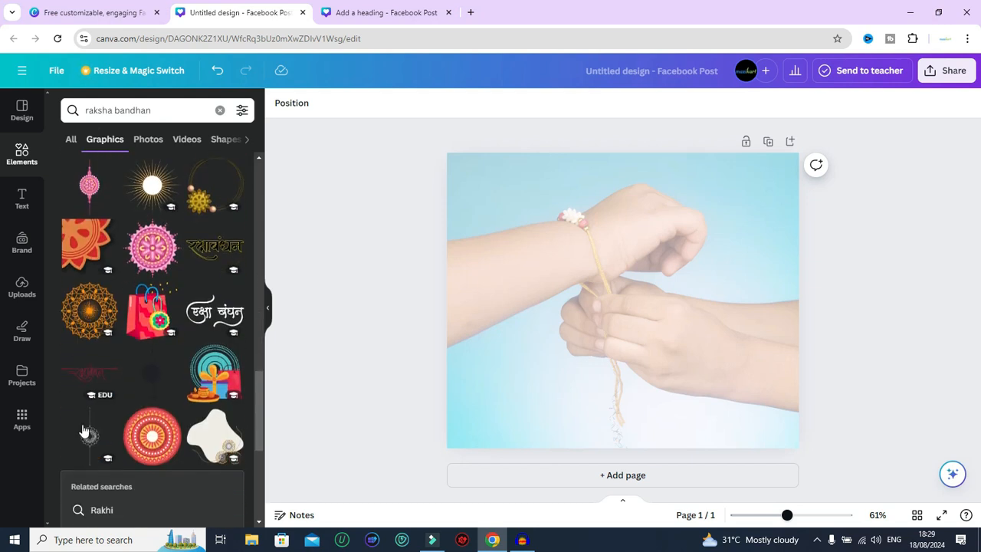
{"action": "scroll", "coordinate": [142, 392], "scroll_direction": "down", "scroll_amount": 5}
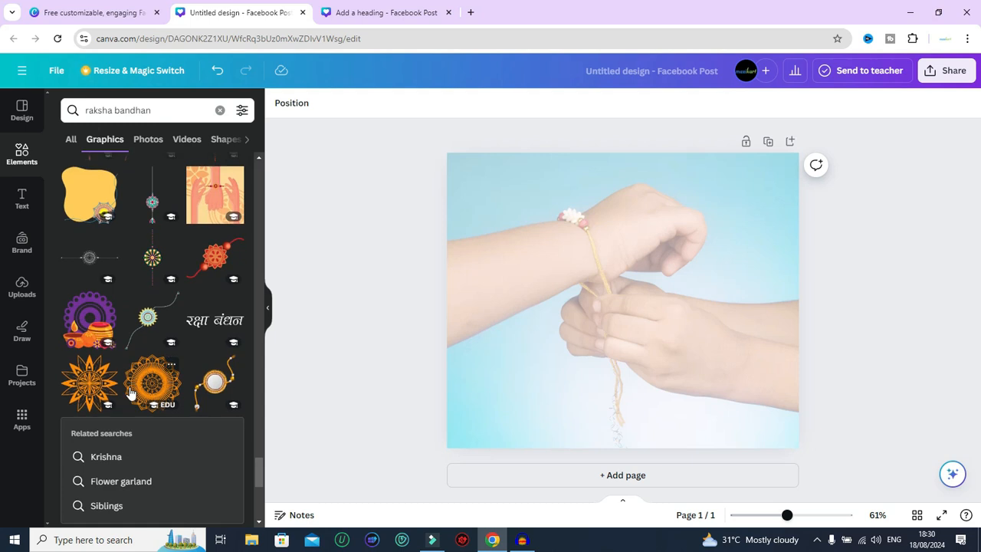
{"action": "scroll", "coordinate": [130, 393], "scroll_direction": "down", "scroll_amount": 3}
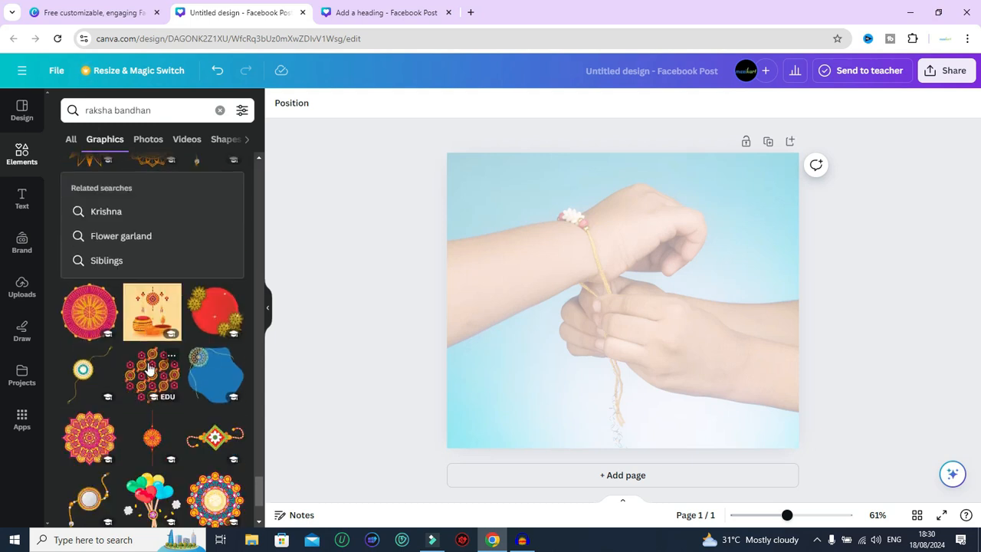
{"action": "scroll", "coordinate": [149, 370], "scroll_direction": "down", "scroll_amount": 2}
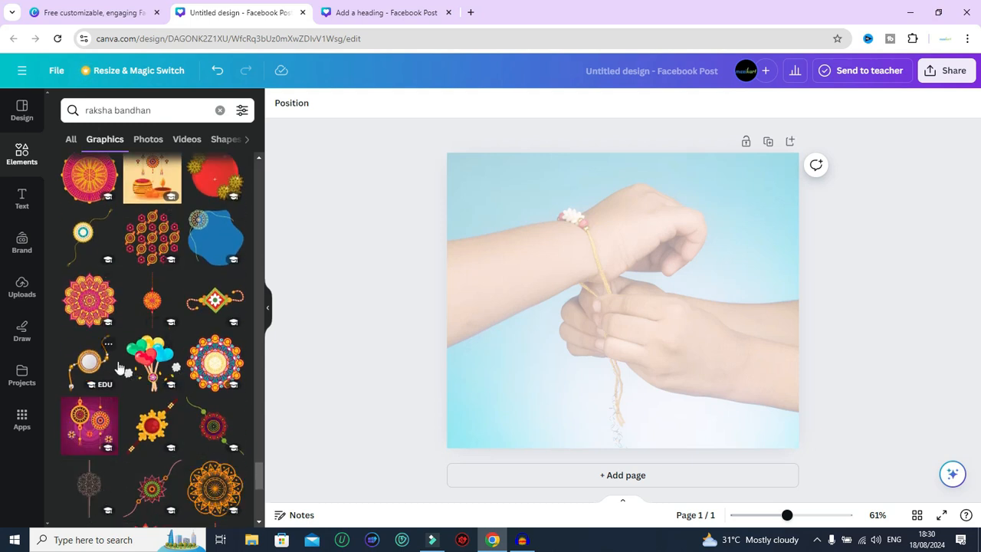
{"action": "scroll", "coordinate": [119, 367], "scroll_direction": "down", "scroll_amount": 2}
{"action": "scroll", "coordinate": [161, 399], "scroll_direction": "down", "scroll_amount": 5}
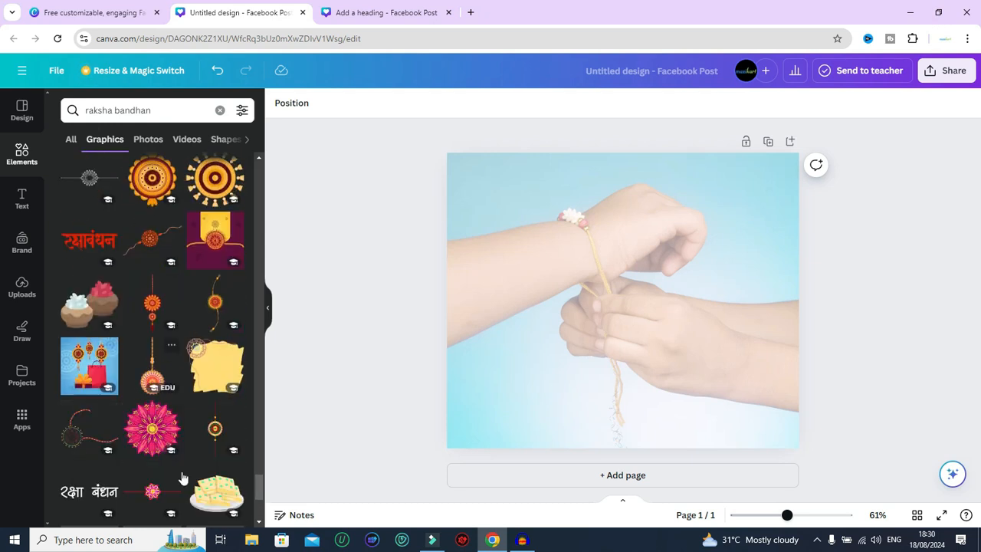
{"action": "scroll", "coordinate": [162, 435], "scroll_direction": "down", "scroll_amount": 5}
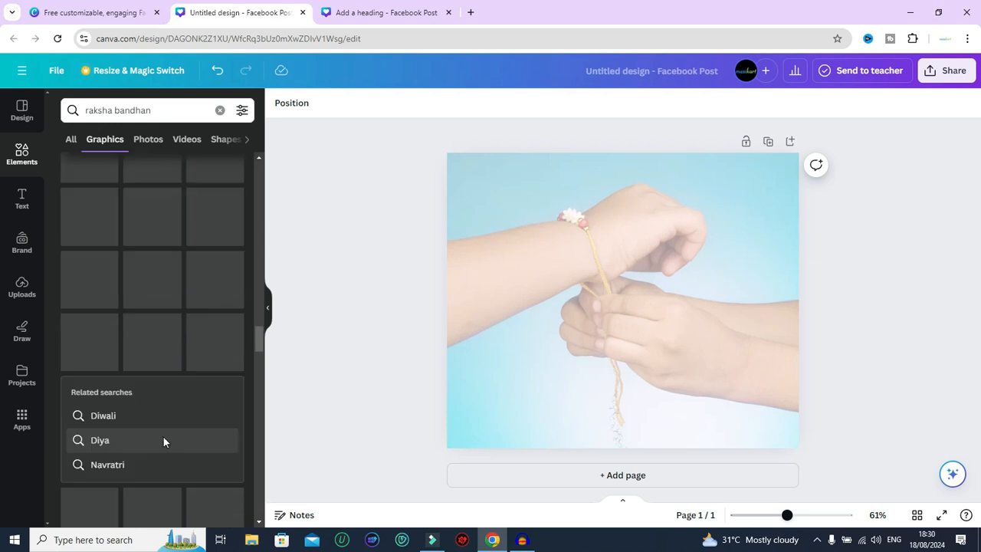
Clear the element search and add the red and gold hanging rakhi ornament from the full set of recently used elements.
{"action": "left_click", "coordinate": [220, 110]}
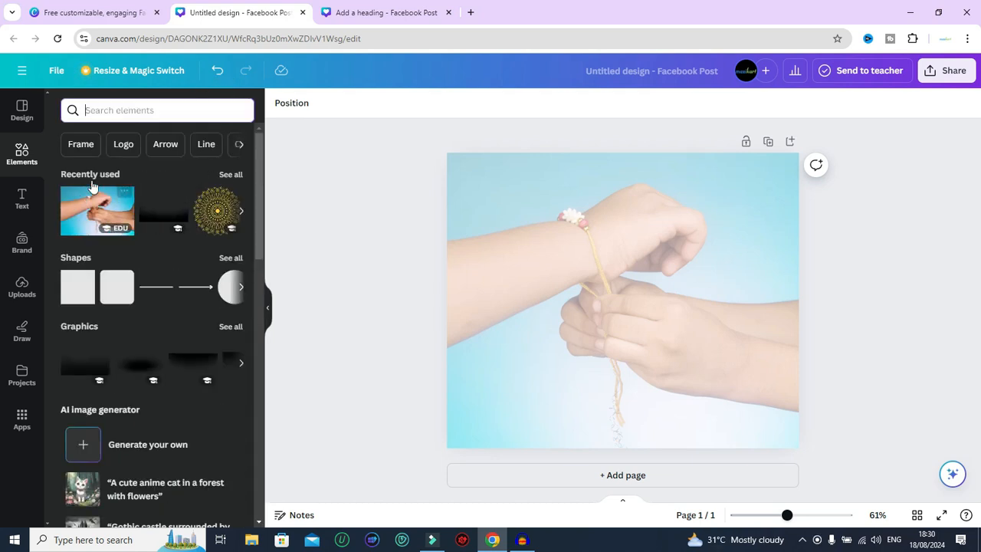
{"action": "left_click", "coordinate": [230, 174]}
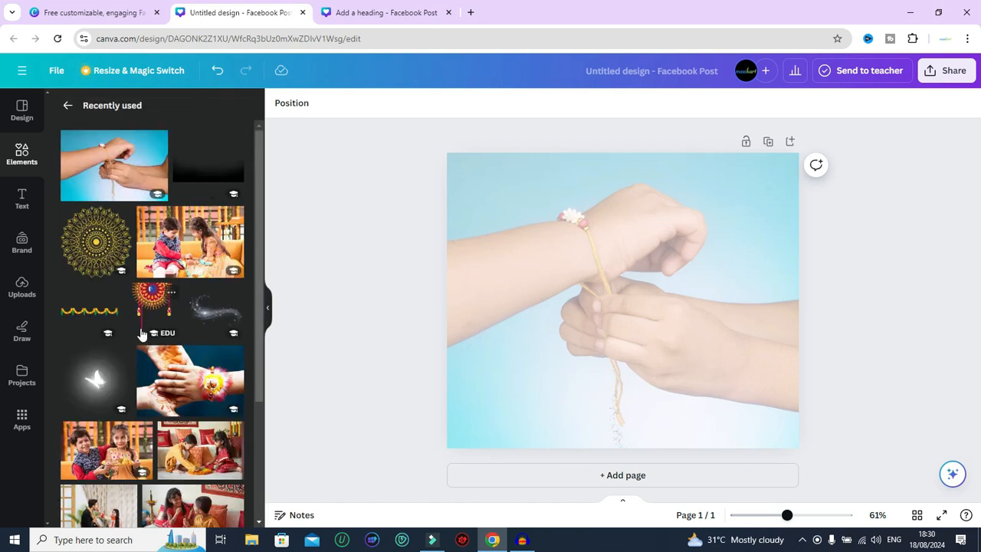
{"action": "scroll", "coordinate": [147, 253], "scroll_direction": "down", "scroll_amount": 1}
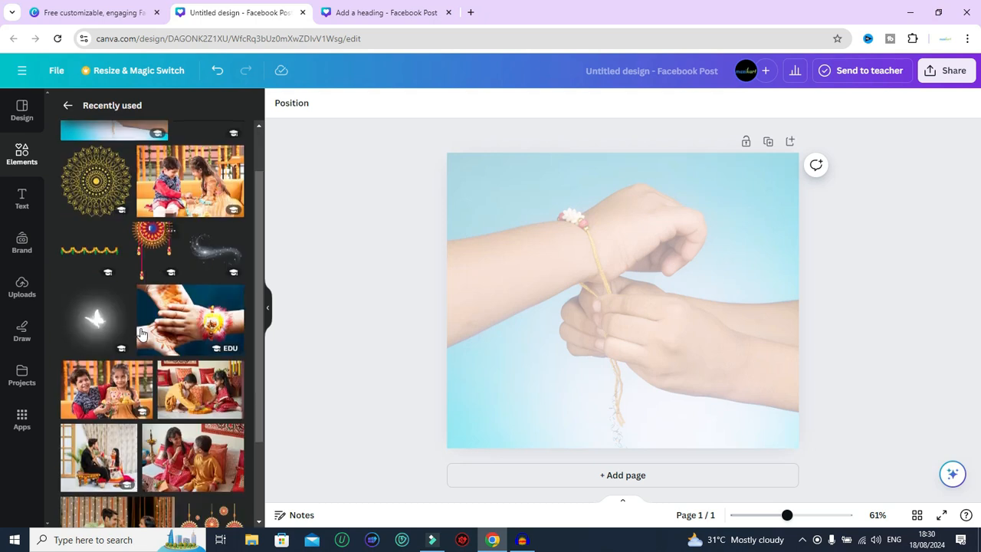
{"action": "left_click", "coordinate": [144, 236]}
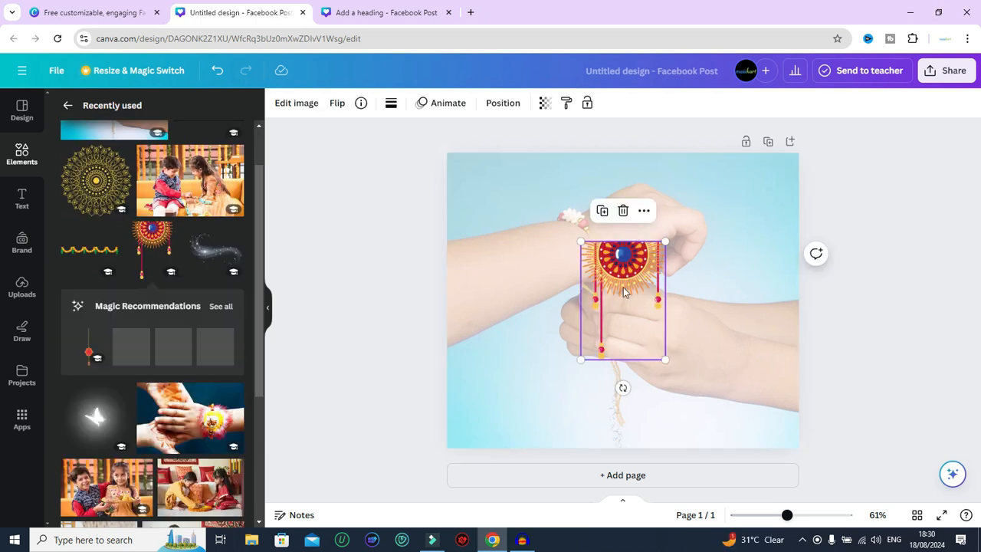
Move the hanging rakhi ornament into the page's top-left corner and shrink it to about two-thirds of its size.
{"action": "left_click_drag", "start_coordinate": [613, 260], "coordinate": [490, 184]}
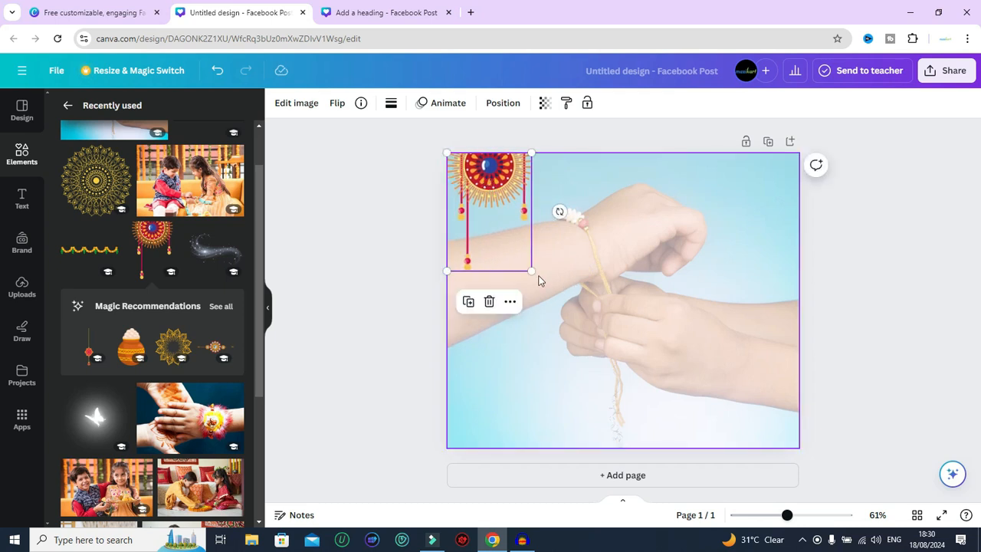
{"action": "left_click_drag", "start_coordinate": [531, 270], "coordinate": [507, 227]}
{"action": "left_click", "coordinate": [563, 276]}
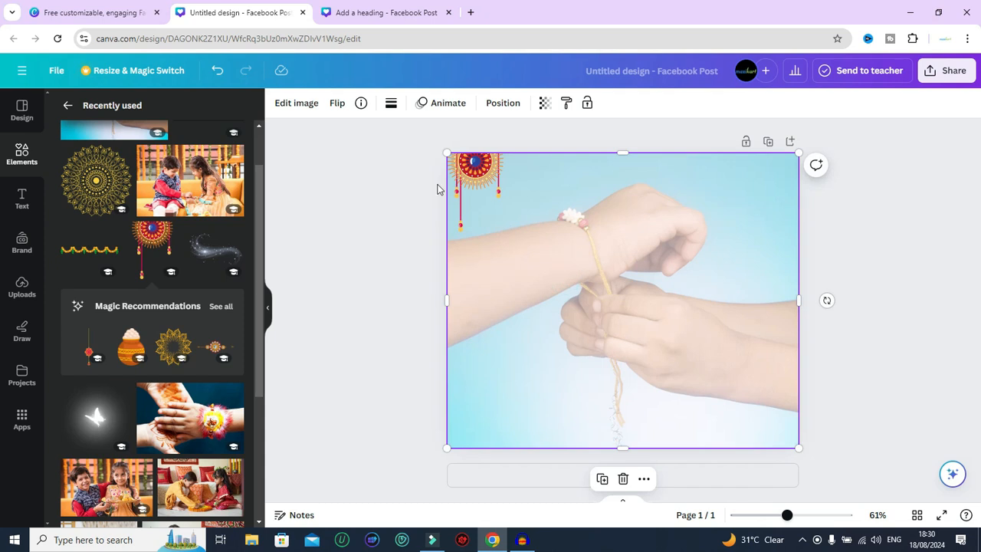
Duplicate the hanging rakhi ornament, place the copy in the page's top-right corner and flip it horizontally.
{"action": "left_click", "coordinate": [478, 175]}
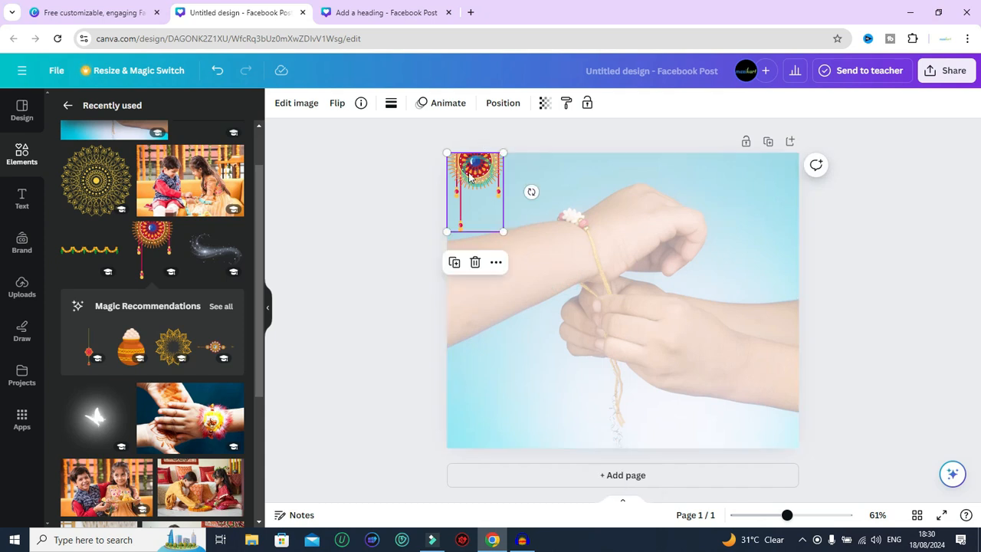
{"action": "left_click", "coordinate": [454, 261]}
{"action": "left_click_drag", "start_coordinate": [481, 186], "coordinate": [766, 184]}
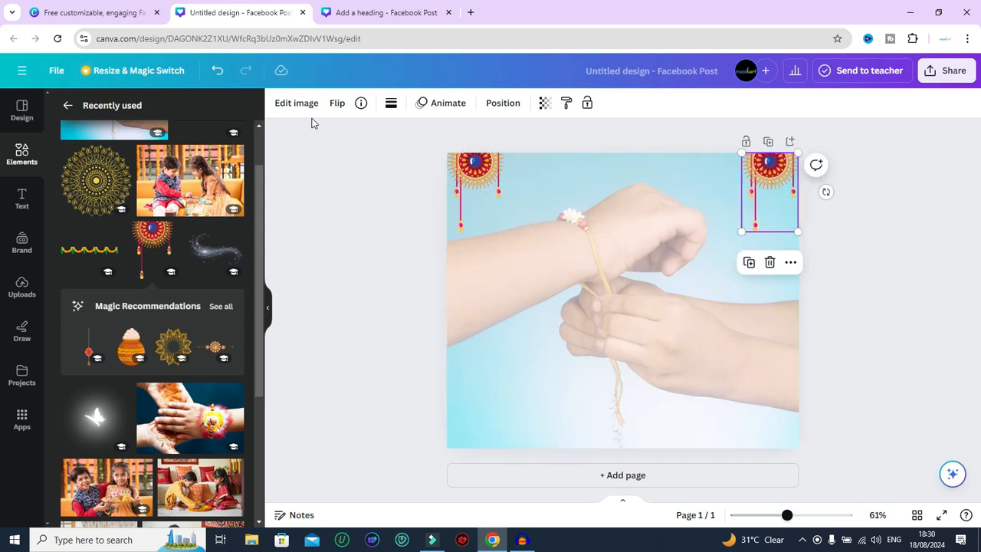
{"action": "left_click", "coordinate": [336, 103]}
{"action": "left_click", "coordinate": [347, 136]}
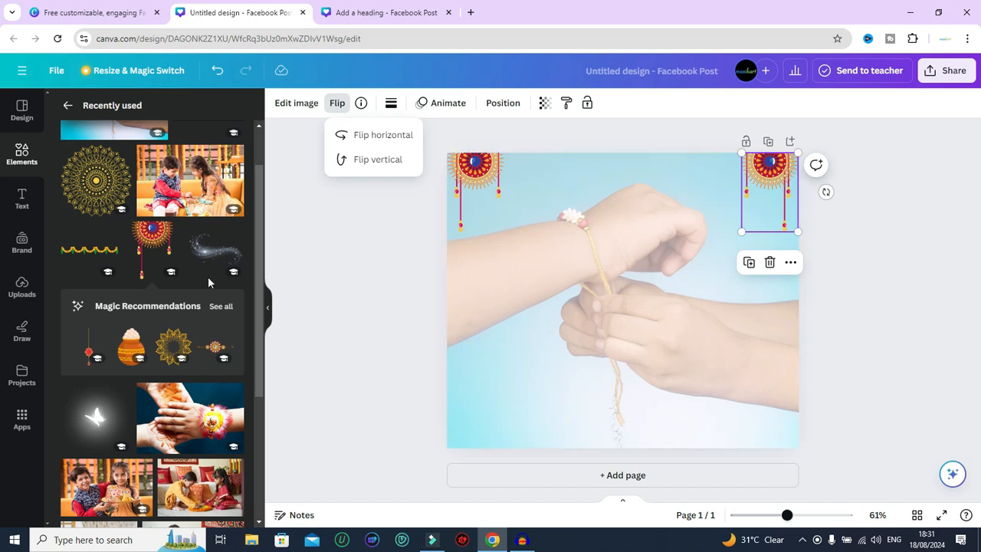
{"action": "left_click", "coordinate": [356, 244]}
Add the recently used marigold garland with green leaves and fit it along the page's top edge between the two rakhi ornaments.
{"action": "left_click", "coordinate": [389, 13]}
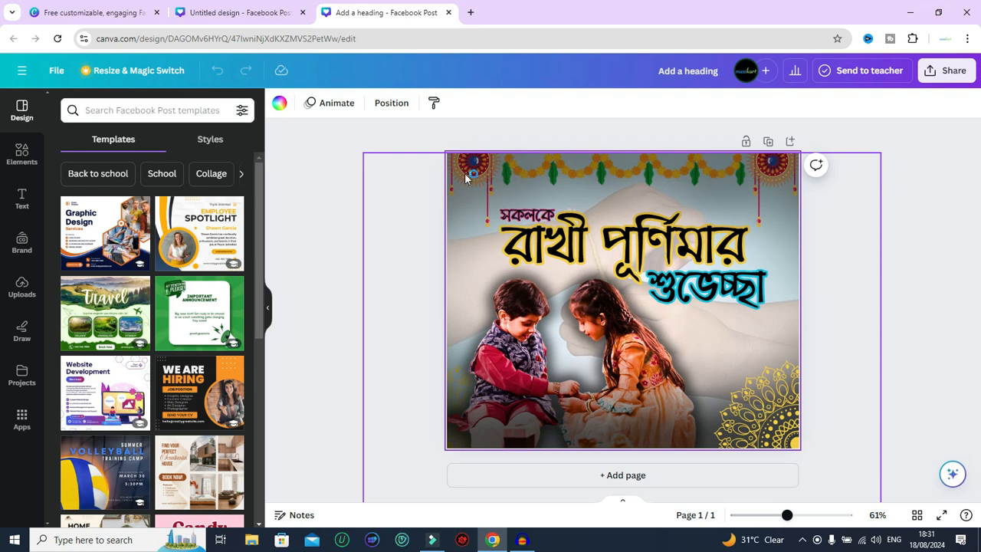
{"action": "left_click", "coordinate": [243, 16]}
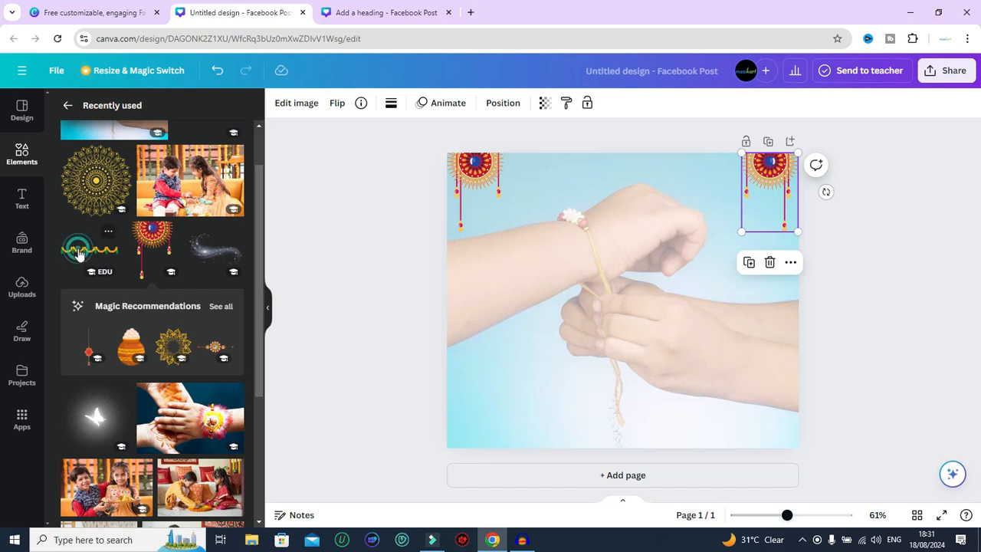
{"action": "left_click", "coordinate": [84, 251]}
{"action": "left_click_drag", "start_coordinate": [591, 289], "coordinate": [592, 160]}
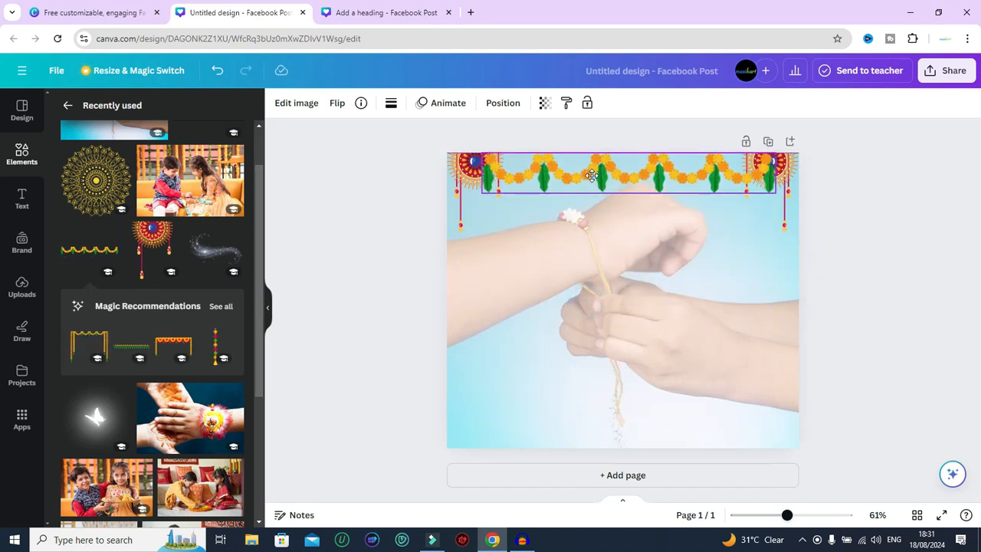
{"action": "left_click_drag", "start_coordinate": [481, 151], "coordinate": [510, 157]}
{"action": "left_click_drag", "start_coordinate": [611, 180], "coordinate": [588, 179]}
{"action": "left_click_drag", "start_coordinate": [490, 155], "coordinate": [503, 157]}
{"action": "left_click_drag", "start_coordinate": [600, 183], "coordinate": [597, 171]}
{"action": "left_click", "coordinate": [569, 254]}
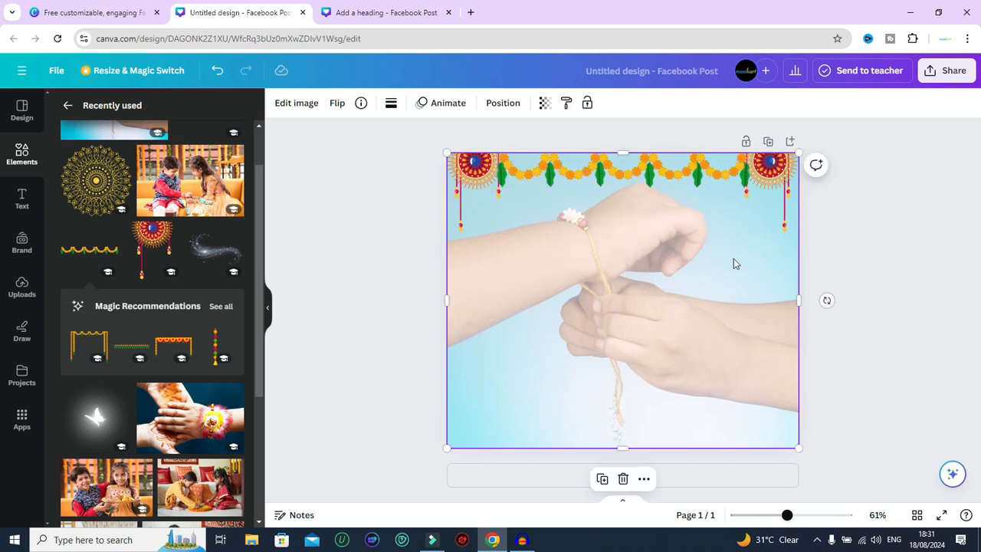
Add the raksha bandhan photo of the boy and girl on the orange sofa and compare it with the finished "Add a heading" design.
{"action": "left_click", "coordinate": [379, 12]}
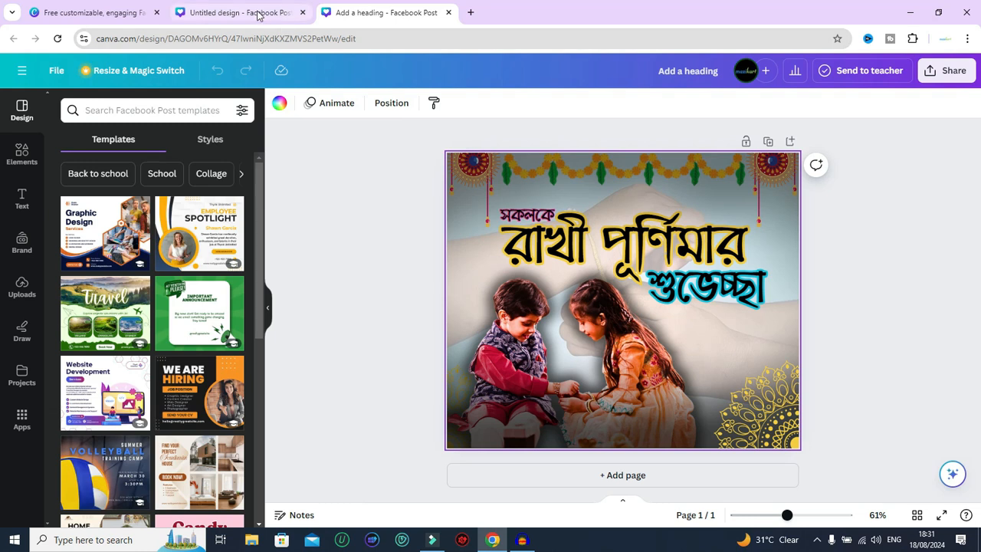
{"action": "left_click", "coordinate": [258, 14]}
{"action": "scroll", "coordinate": [178, 190], "scroll_direction": "up", "scroll_amount": 1}
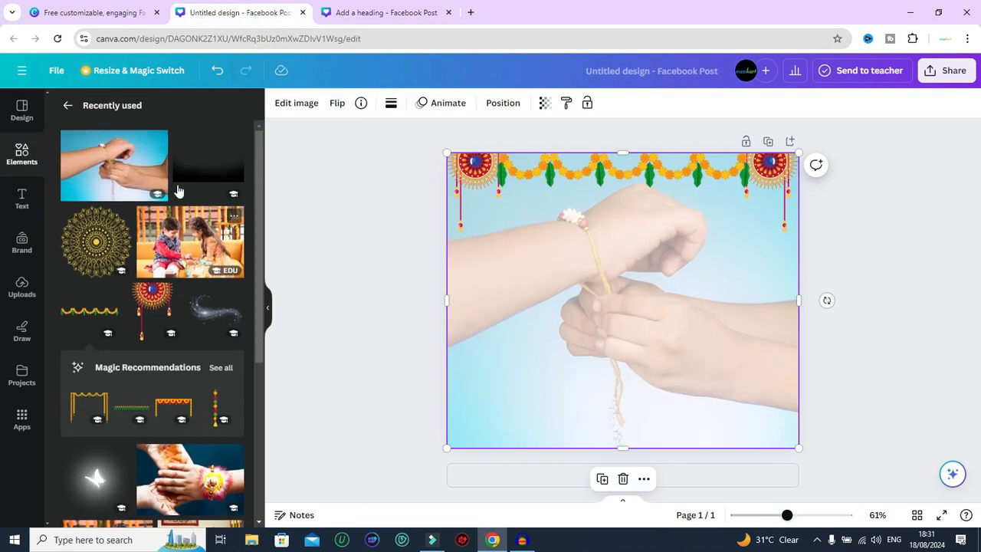
{"action": "left_click", "coordinate": [66, 105]}
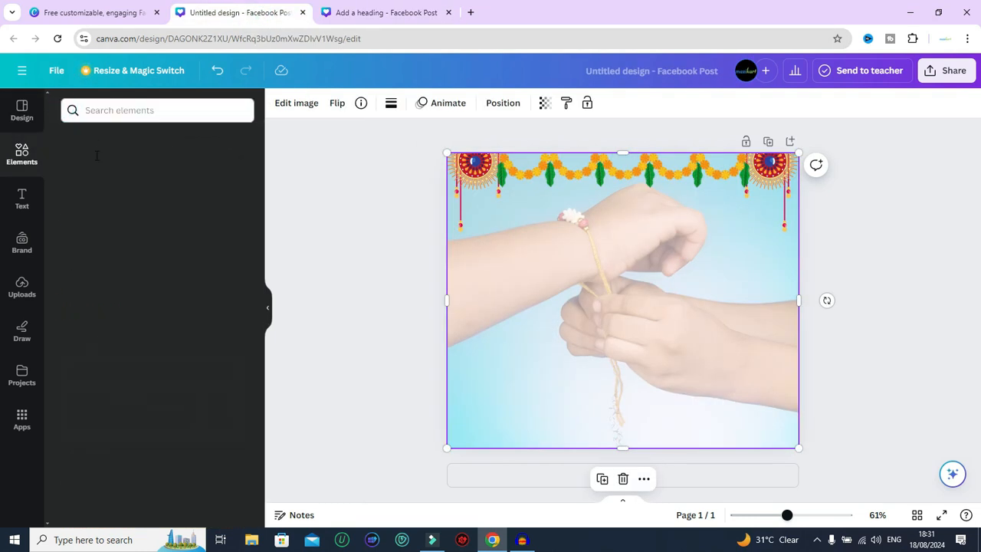
{"action": "left_click", "coordinate": [97, 110]}
{"action": "left_click", "coordinate": [109, 165]}
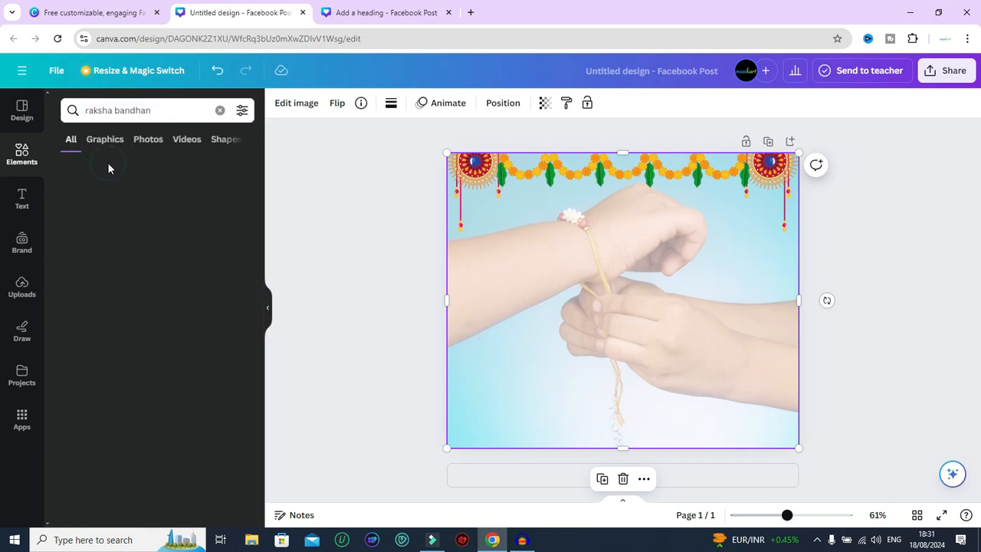
{"action": "left_click", "coordinate": [149, 140]}
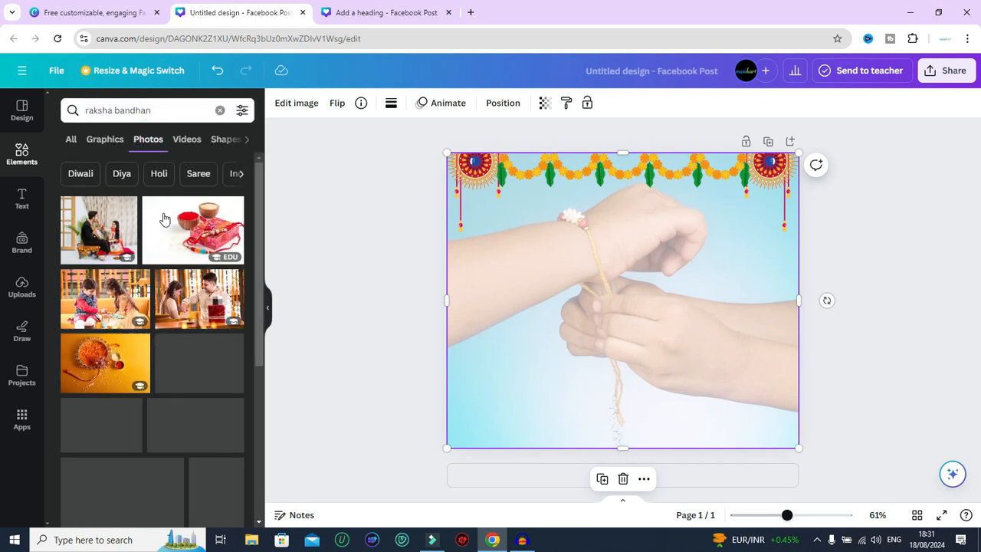
{"action": "left_click", "coordinate": [105, 299]}
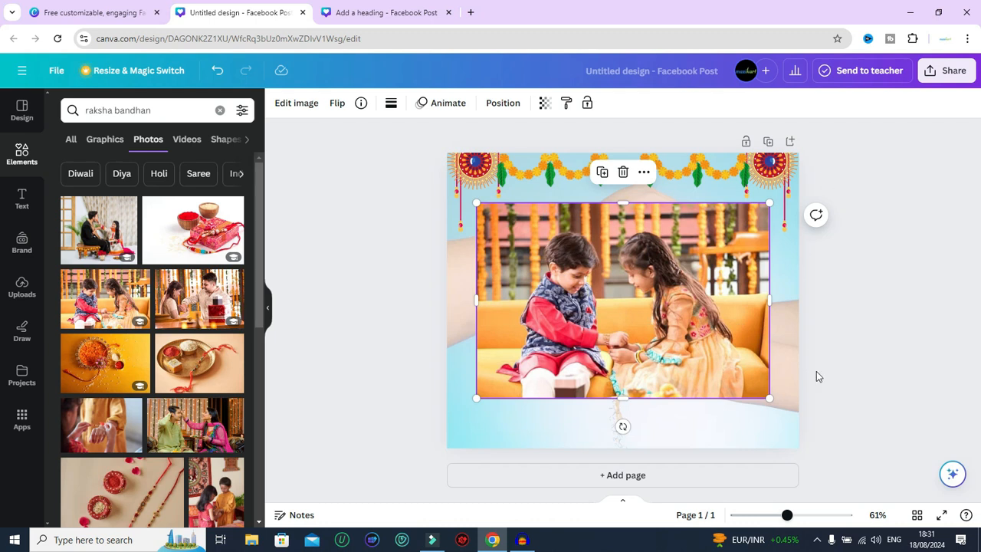
{"action": "left_click", "coordinate": [365, 14]}
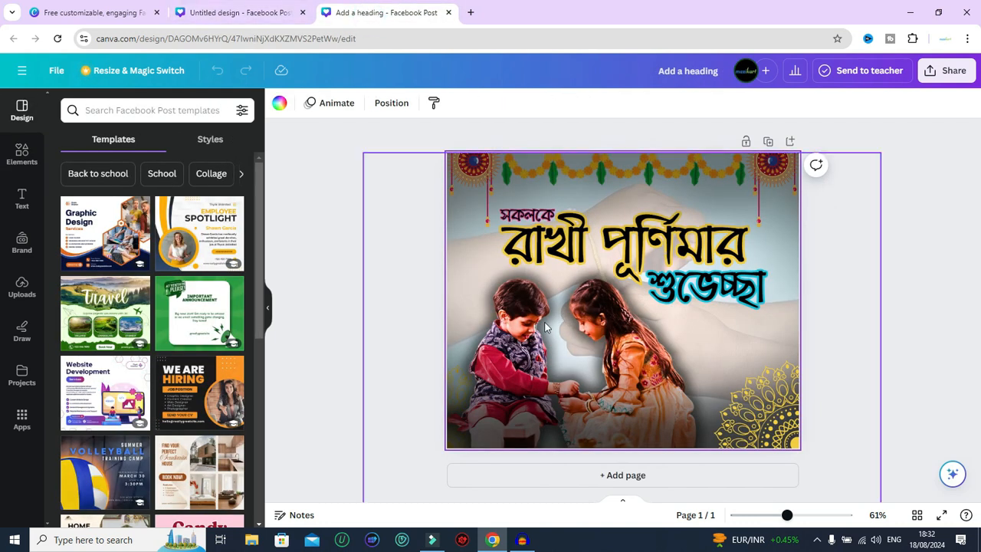
Return to the untitled design, remove the background from the boy and girl photo and move it slightly lower on the page.
{"action": "left_click", "coordinate": [238, 13]}
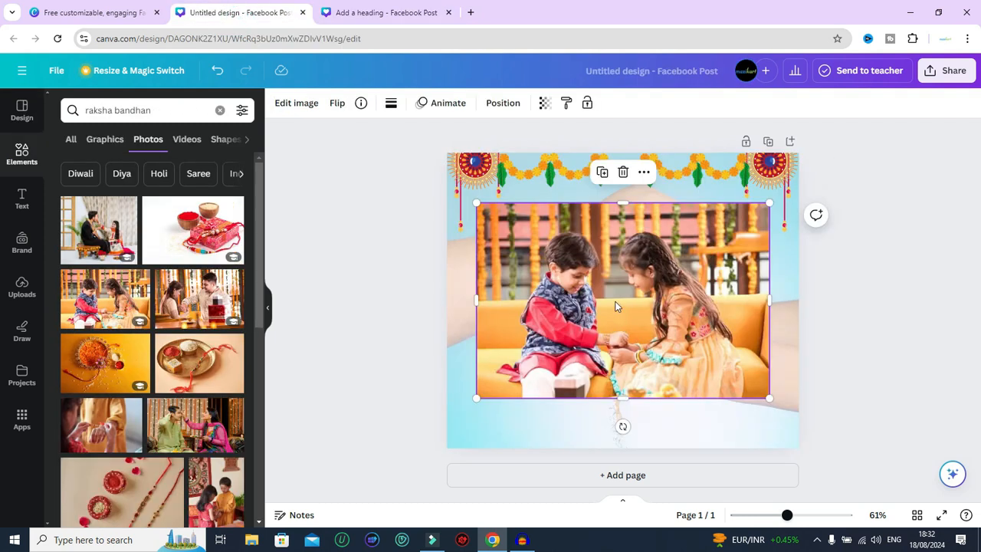
{"action": "left_click", "coordinate": [433, 266]}
{"action": "left_click", "coordinate": [900, 326]}
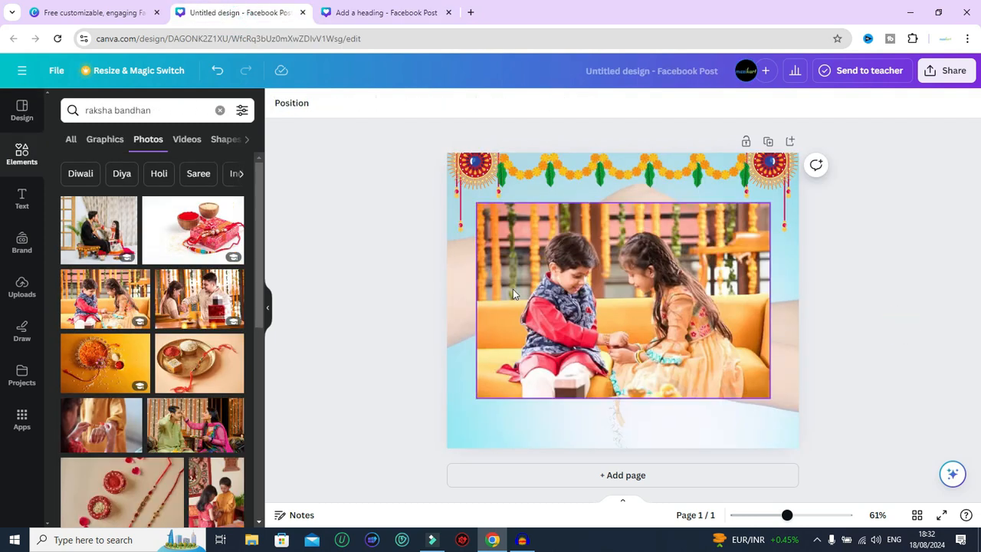
{"action": "left_click", "coordinate": [616, 290]}
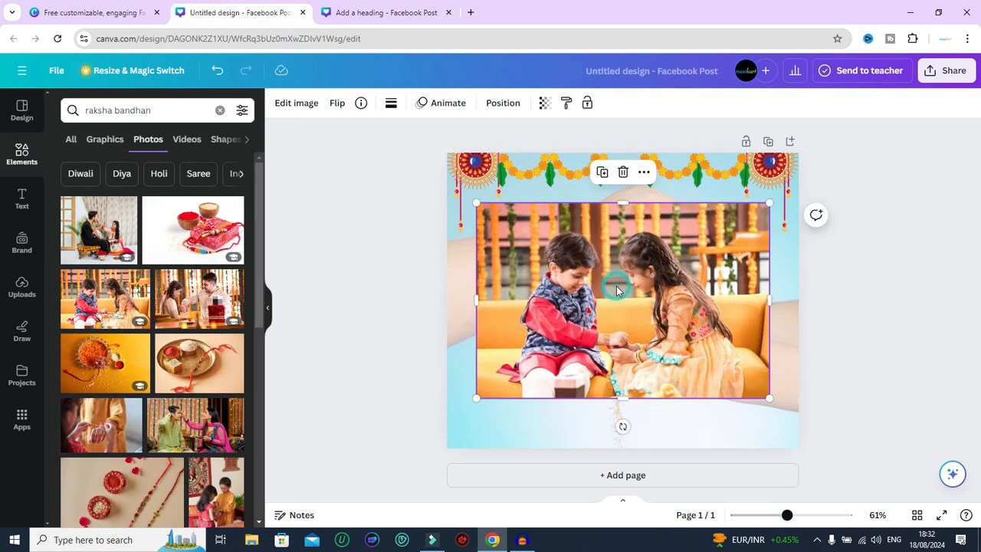
{"action": "left_click", "coordinate": [296, 103]}
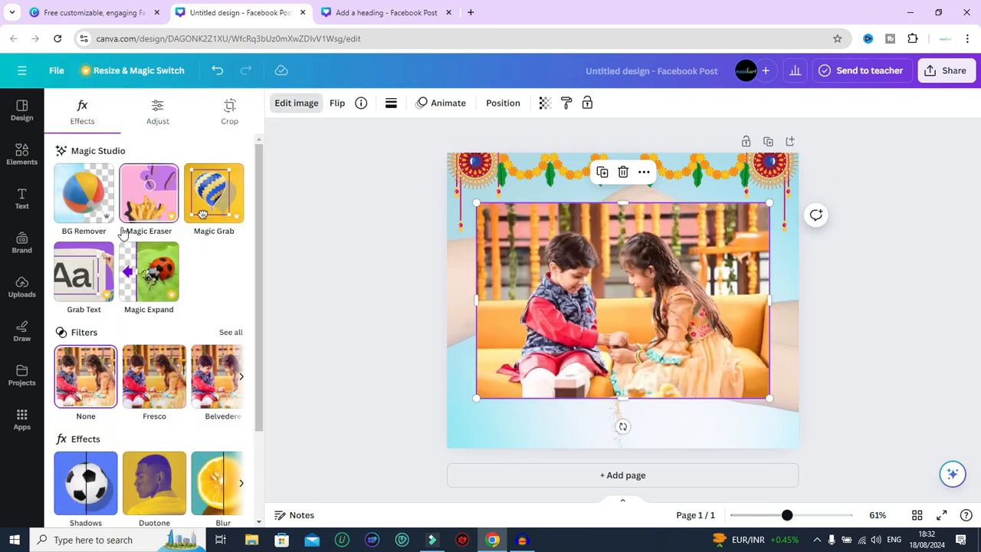
{"action": "left_click", "coordinate": [85, 194]}
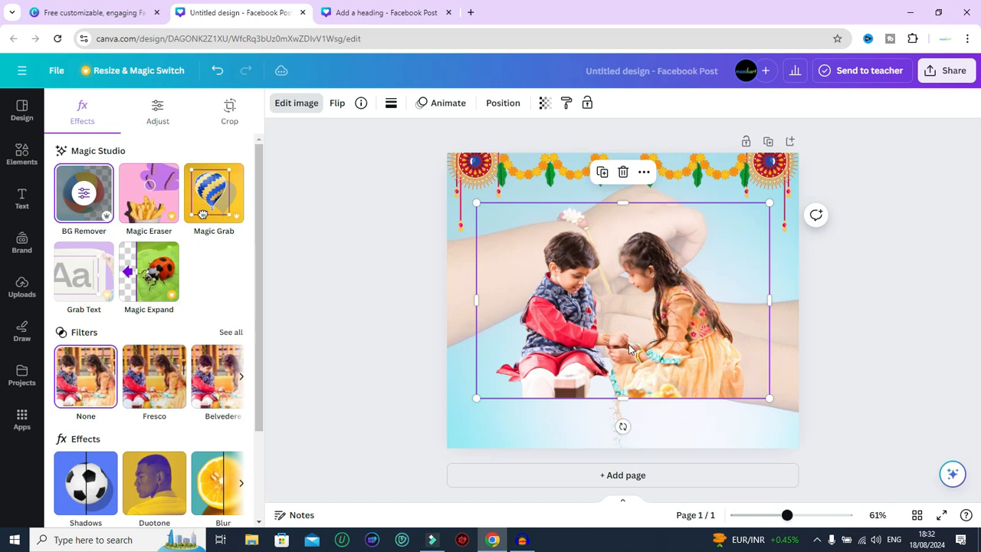
{"action": "mouse_move", "coordinate": [652, 348]}
{"action": "left_mouse_down"}
{"action": "mouse_move", "coordinate": [598, 367]}
{"action": "mouse_move", "coordinate": [687, 378]}
{"action": "mouse_move", "coordinate": [688, 338]}
{"action": "mouse_move", "coordinate": [640, 336]}
{"action": "mouse_move", "coordinate": [641, 383]}
{"action": "mouse_move", "coordinate": [643, 353]}
{"action": "left_mouse_up"}
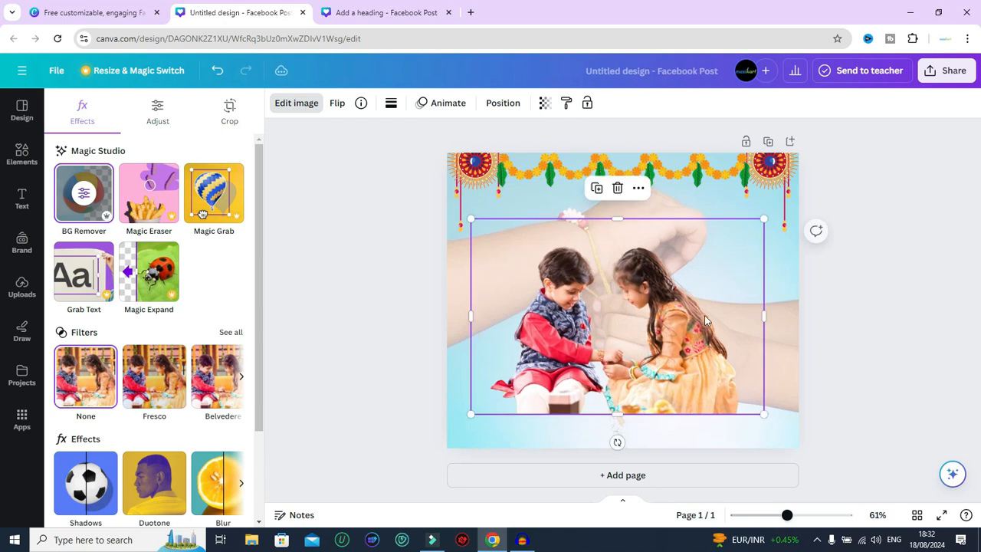
Check the finished design, and give the children cutout a Glow shadow with size 39, blur amount 54 and intensity 65.
{"action": "key", "text": "ctrl+Tab"}
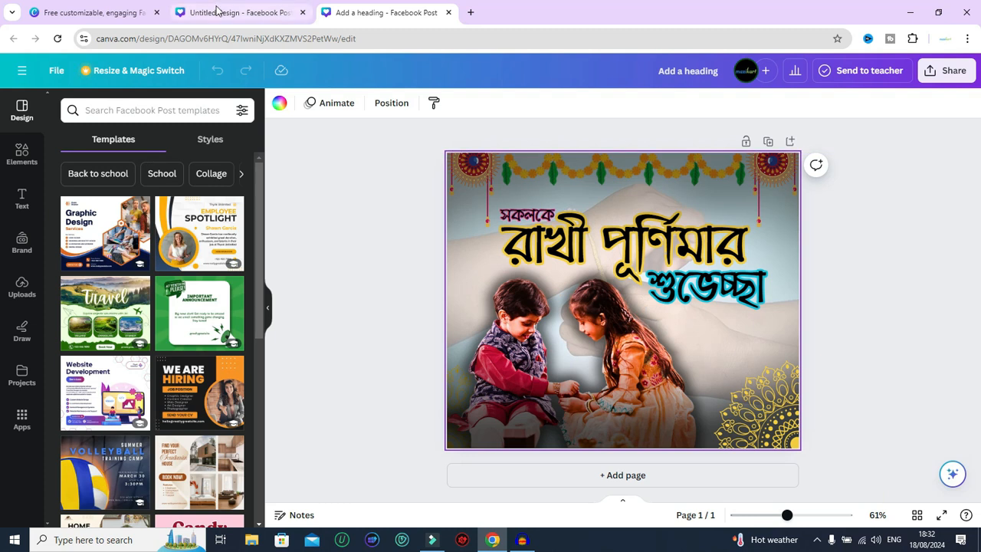
{"action": "left_click", "coordinate": [242, 12]}
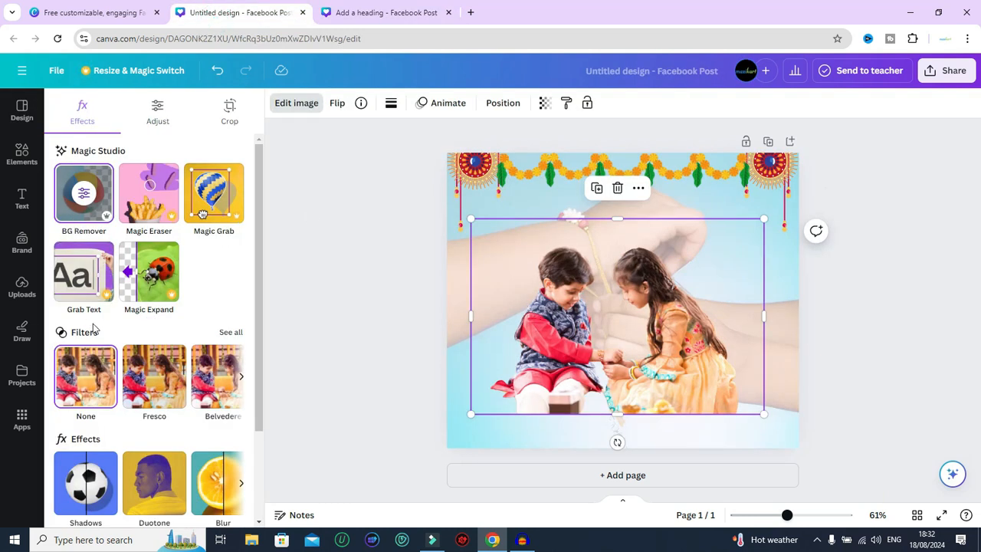
{"action": "scroll", "coordinate": [93, 328], "scroll_direction": "down", "scroll_amount": 2}
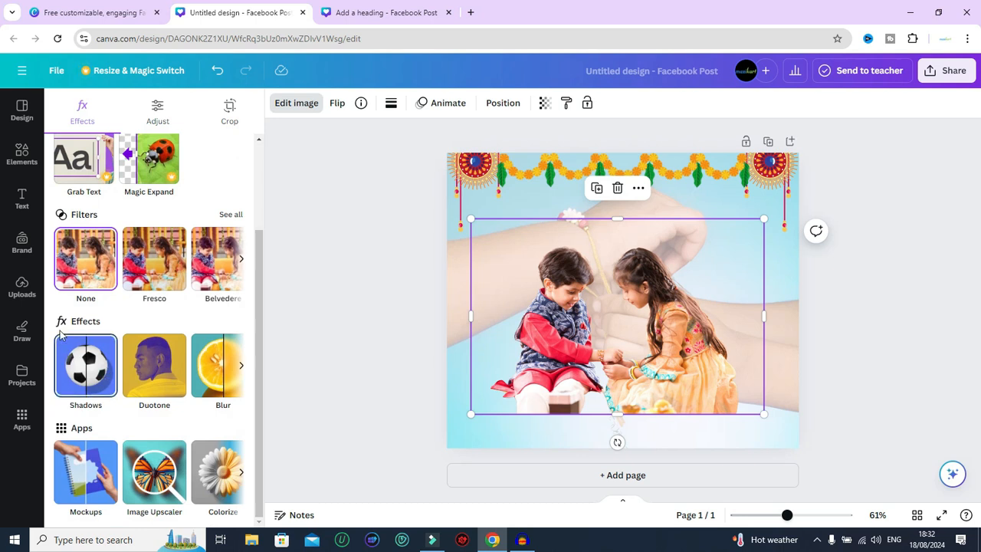
{"action": "left_click", "coordinate": [87, 367]}
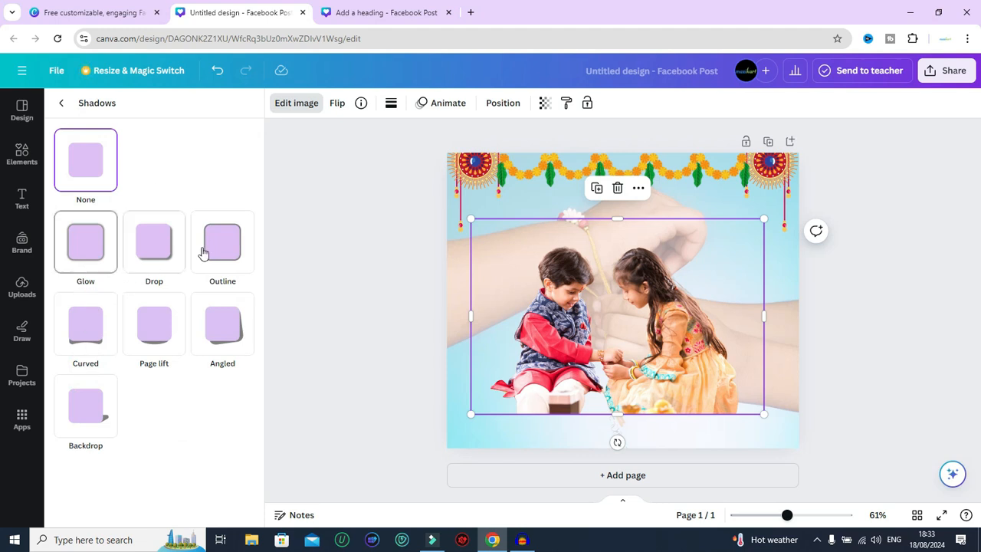
{"action": "left_click", "coordinate": [84, 244]}
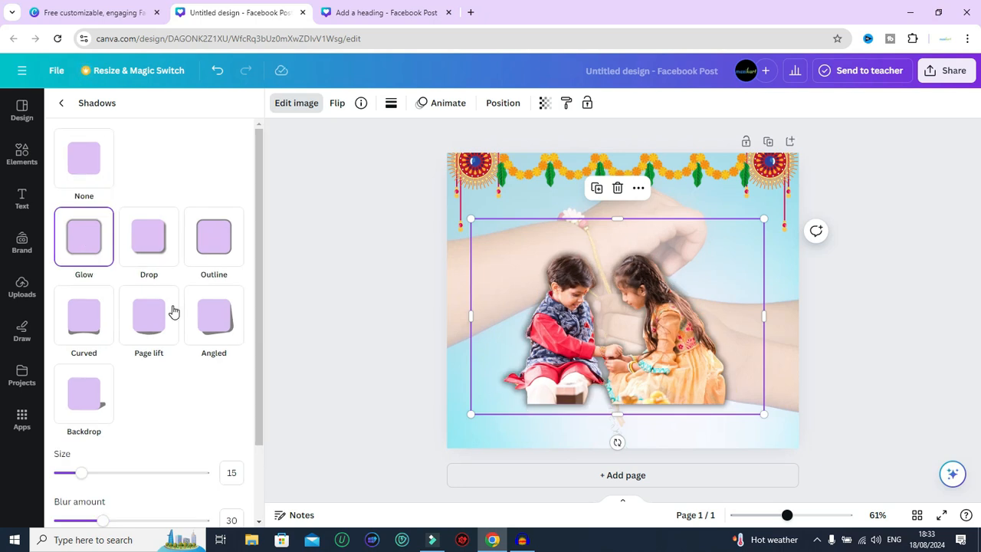
{"action": "scroll", "coordinate": [161, 343], "scroll_direction": "down", "scroll_amount": 2}
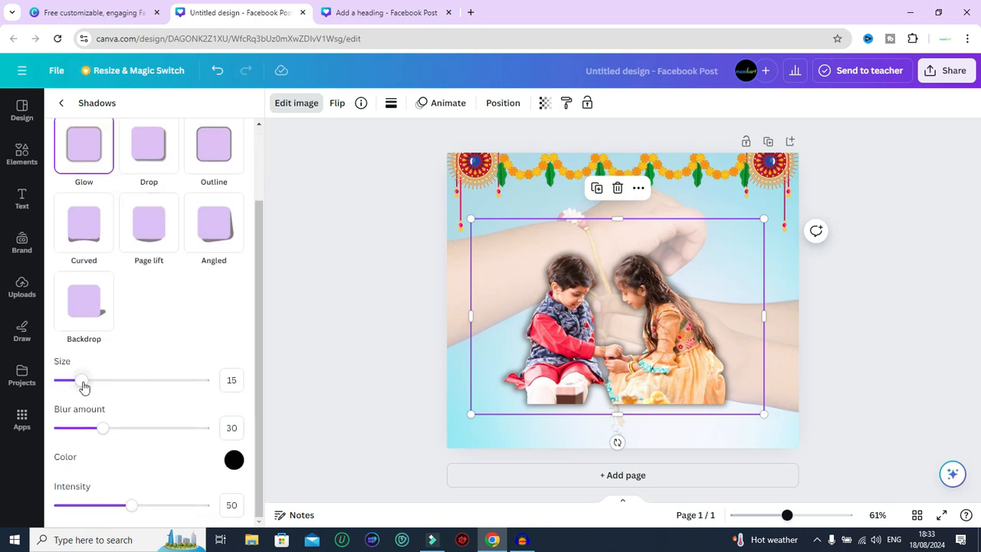
{"action": "left_click_drag", "start_coordinate": [81, 379], "coordinate": [115, 384]}
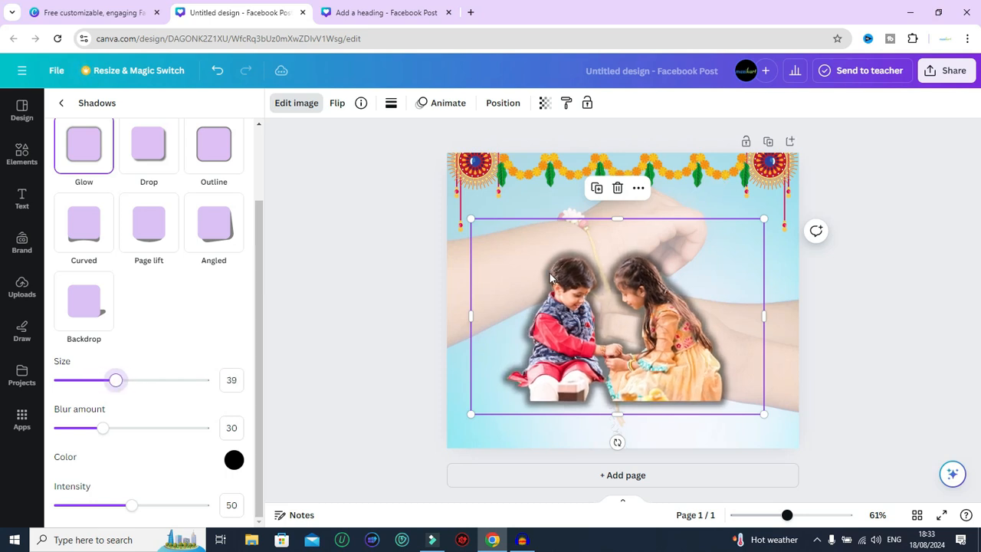
{"action": "left_click_drag", "start_coordinate": [108, 433], "coordinate": [134, 448]}
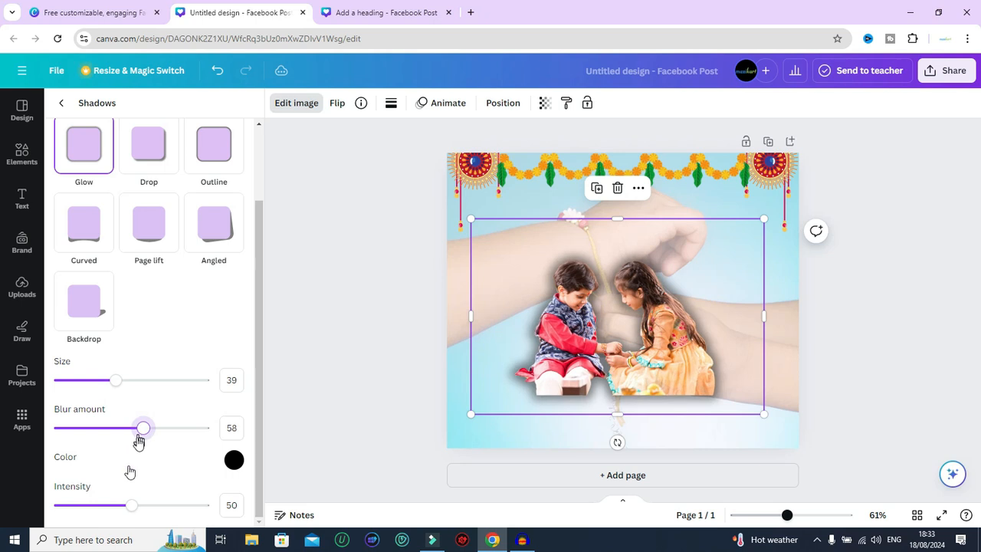
{"action": "left_click", "coordinate": [133, 506]}
{"action": "mouse_move", "coordinate": [135, 509]}
{"action": "left_mouse_down"}
{"action": "mouse_move", "coordinate": [177, 509]}
{"action": "mouse_move", "coordinate": [153, 505]}
{"action": "left_mouse_up"}
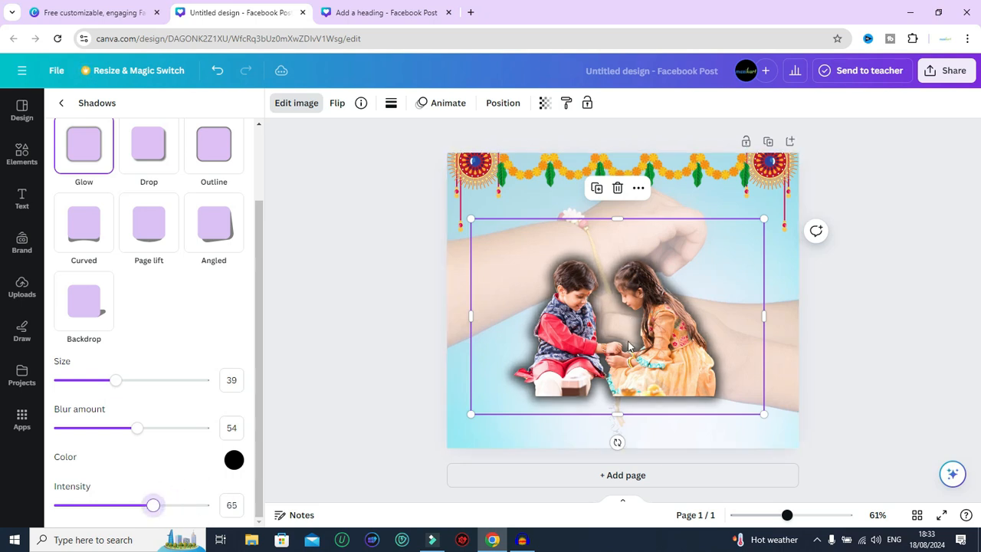
Crop the empty margins on all four sides of the children cutout.
{"action": "left_click_drag", "start_coordinate": [619, 415], "coordinate": [615, 400]}
{"action": "left_click_drag", "start_coordinate": [472, 309], "coordinate": [498, 311]}
{"action": "left_click_drag", "start_coordinate": [763, 307], "coordinate": [727, 308]}
{"action": "left_click_drag", "start_coordinate": [615, 228], "coordinate": [613, 246]}
Enlarge the children cutout to about four-fifths of the page width, trim its bottom edge and fit it into the page's bottom-left corner.
{"action": "left_click_drag", "start_coordinate": [633, 342], "coordinate": [569, 329]}
{"action": "left_click_drag", "start_coordinate": [678, 403], "coordinate": [716, 457]}
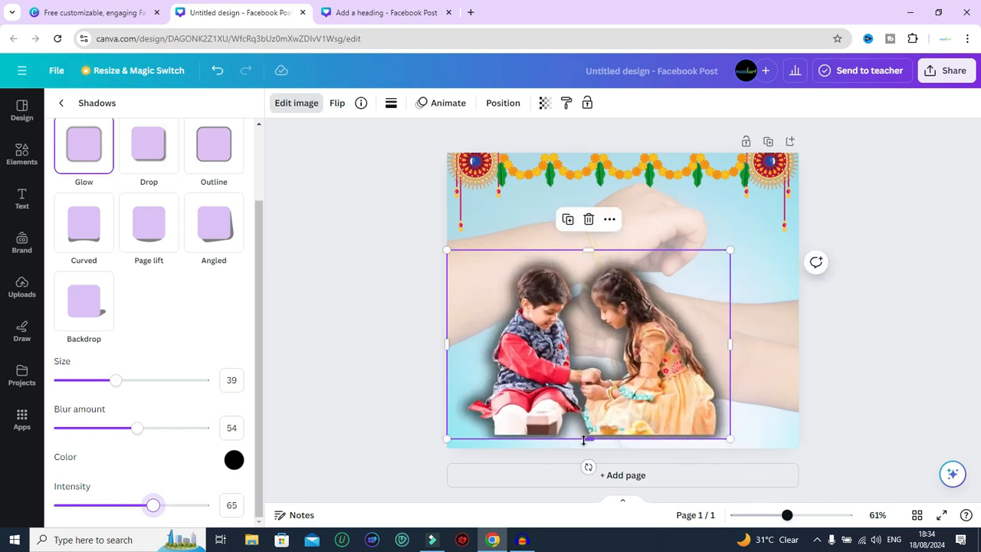
{"action": "left_click_drag", "start_coordinate": [589, 437], "coordinate": [591, 433]}
{"action": "left_click_drag", "start_coordinate": [596, 341], "coordinate": [596, 354]}
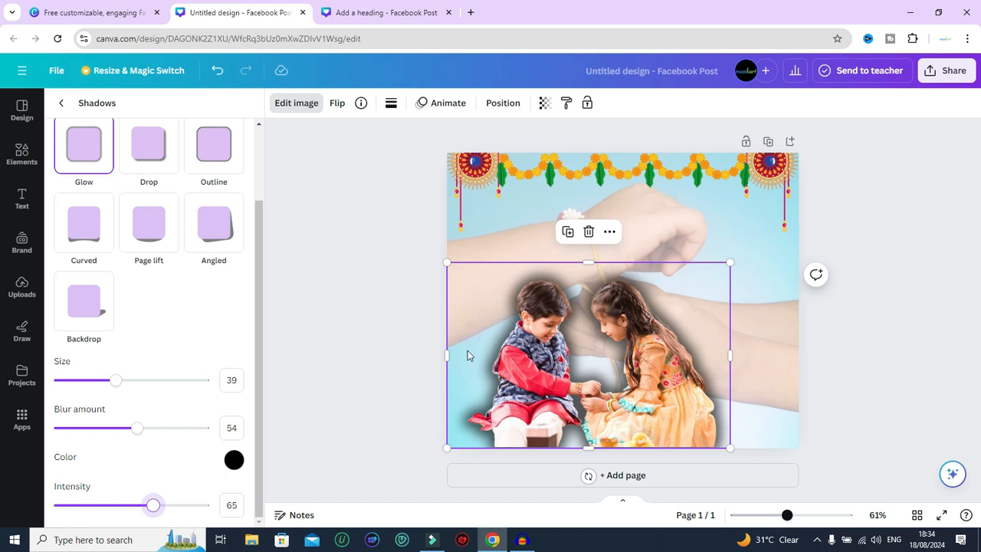
Adjust the white balance of the children cutout to temperature 70 and tint 71.
{"action": "scroll", "coordinate": [172, 281], "scroll_direction": "up", "scroll_amount": 2}
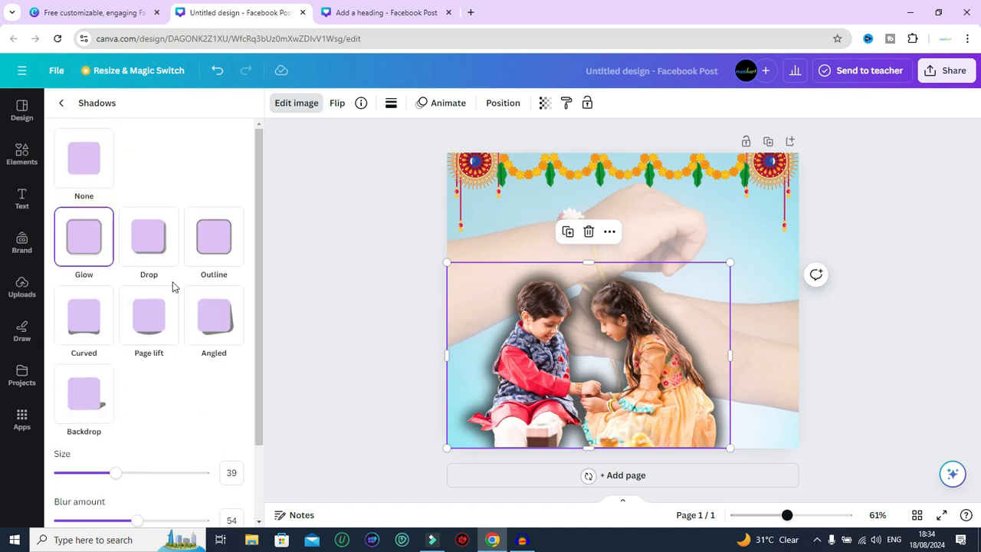
{"action": "left_click", "coordinate": [63, 102]}
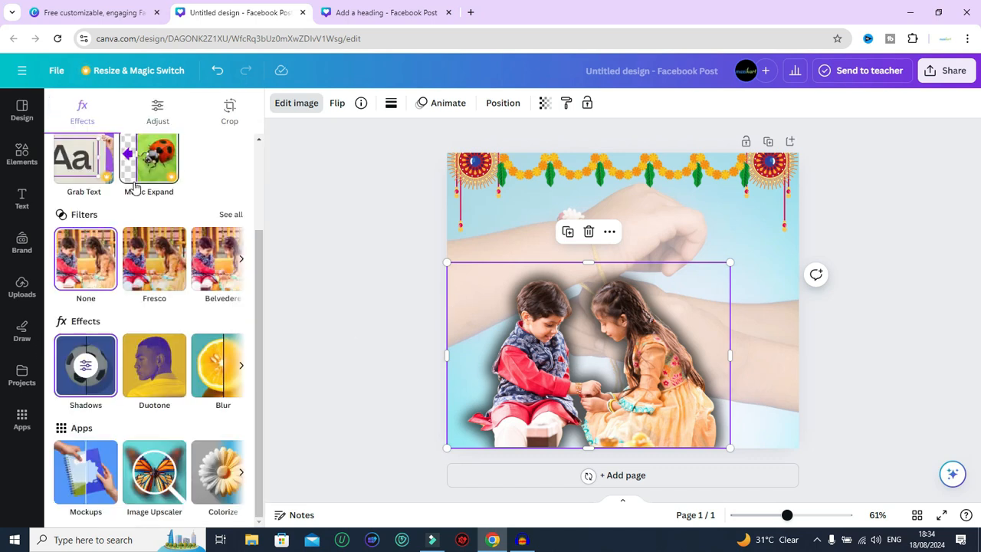
{"action": "scroll", "coordinate": [114, 199], "scroll_direction": "up", "scroll_amount": 2}
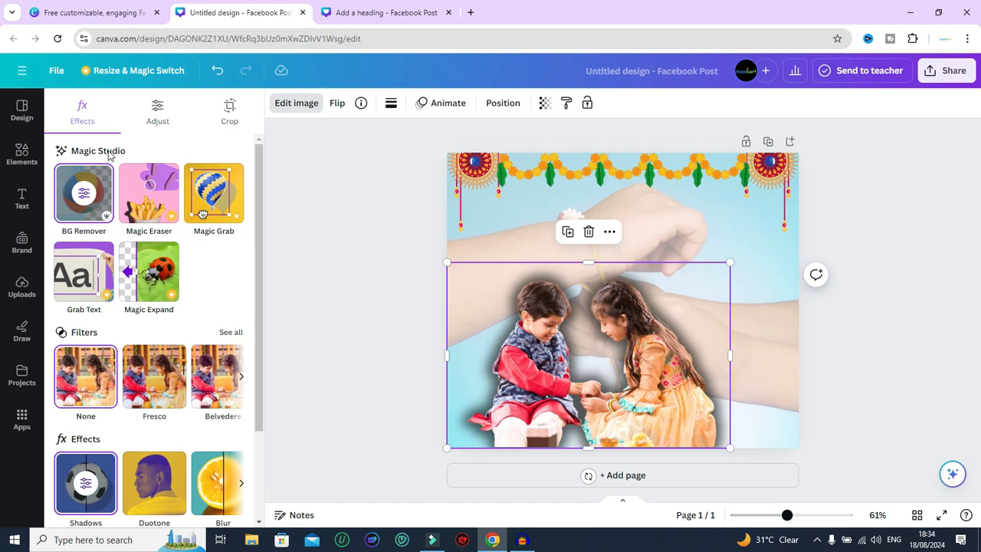
{"action": "left_click", "coordinate": [158, 113]}
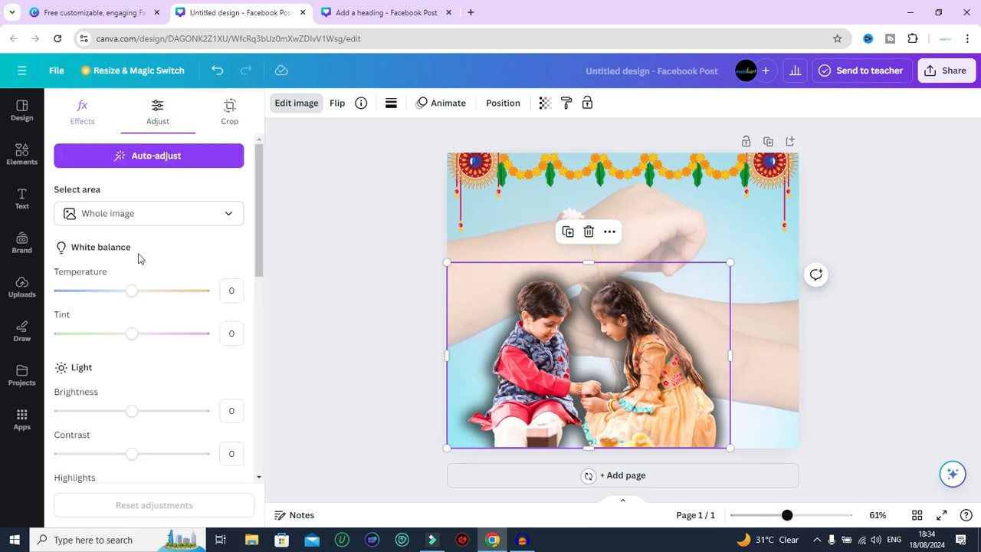
{"action": "scroll", "coordinate": [140, 253], "scroll_direction": "down", "scroll_amount": 1}
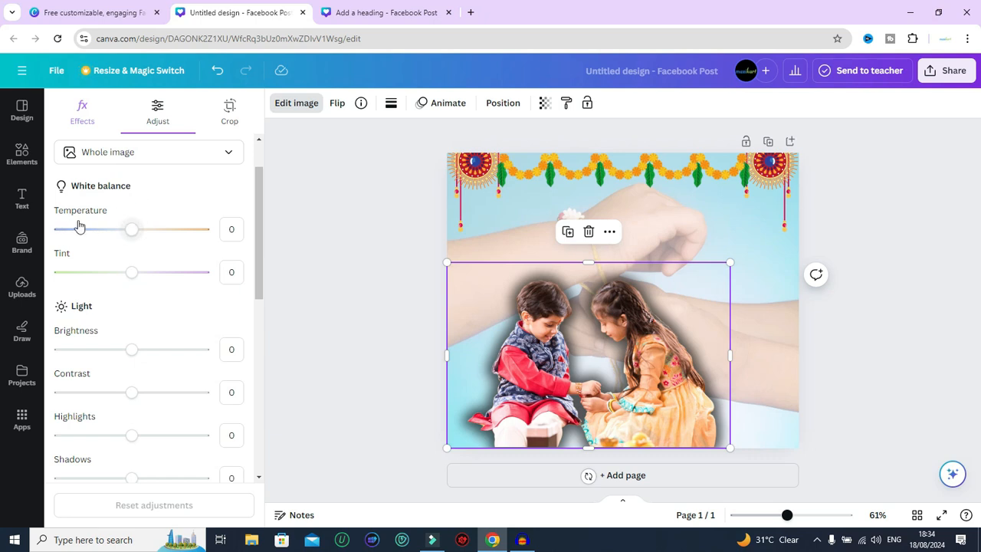
{"action": "left_click", "coordinate": [147, 229]}
{"action": "left_click_drag", "start_coordinate": [170, 234], "coordinate": [181, 233]}
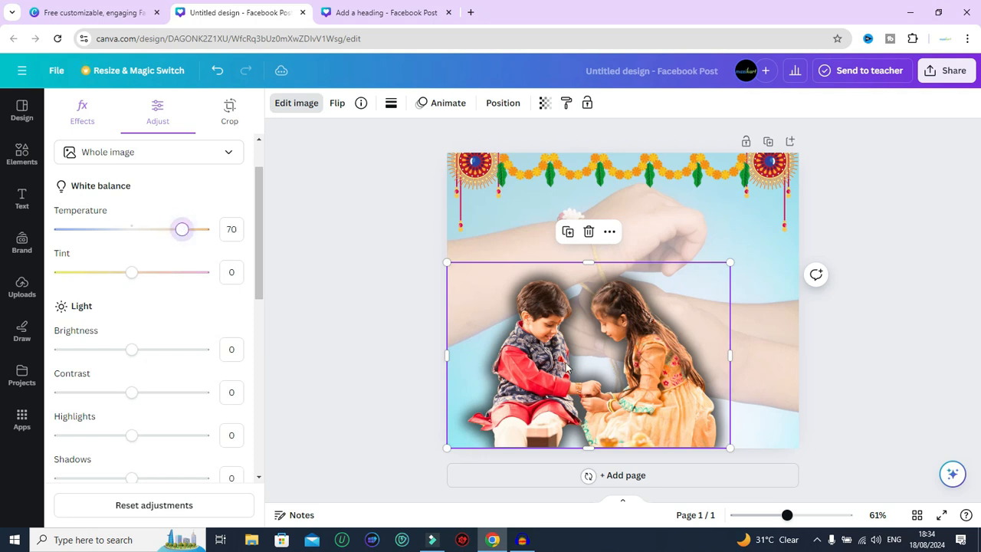
{"action": "mouse_move", "coordinate": [136, 274]}
{"action": "left_mouse_down"}
{"action": "mouse_move", "coordinate": [184, 278]}
{"action": "mouse_move", "coordinate": [132, 291]}
{"action": "mouse_move", "coordinate": [143, 292]}
{"action": "left_mouse_up"}
Adjust the light of the children cutout to brightness -21, contrast 21, highlights 39 and shadows 23.
{"action": "scroll", "coordinate": [153, 329], "scroll_direction": "down", "scroll_amount": 1}
{"action": "left_click", "coordinate": [117, 293]}
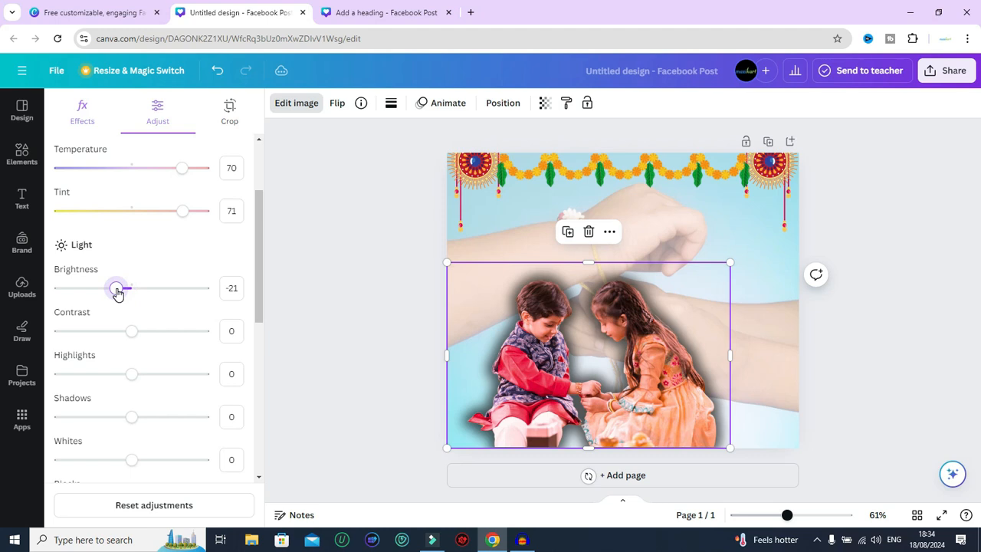
{"action": "left_click_drag", "start_coordinate": [140, 338], "coordinate": [147, 335]}
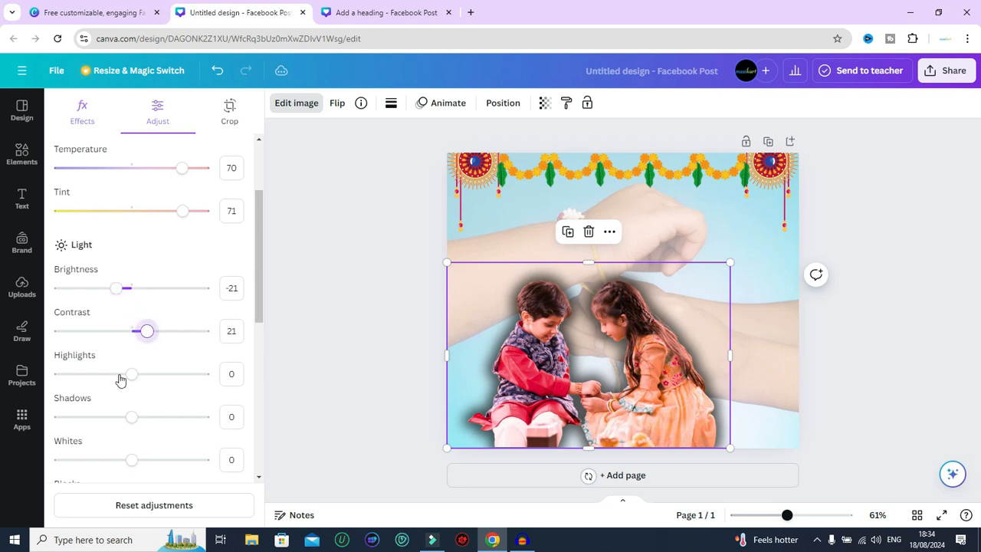
{"action": "left_click_drag", "start_coordinate": [129, 374], "coordinate": [161, 378]}
{"action": "scroll", "coordinate": [160, 379], "scroll_direction": "down", "scroll_amount": 1}
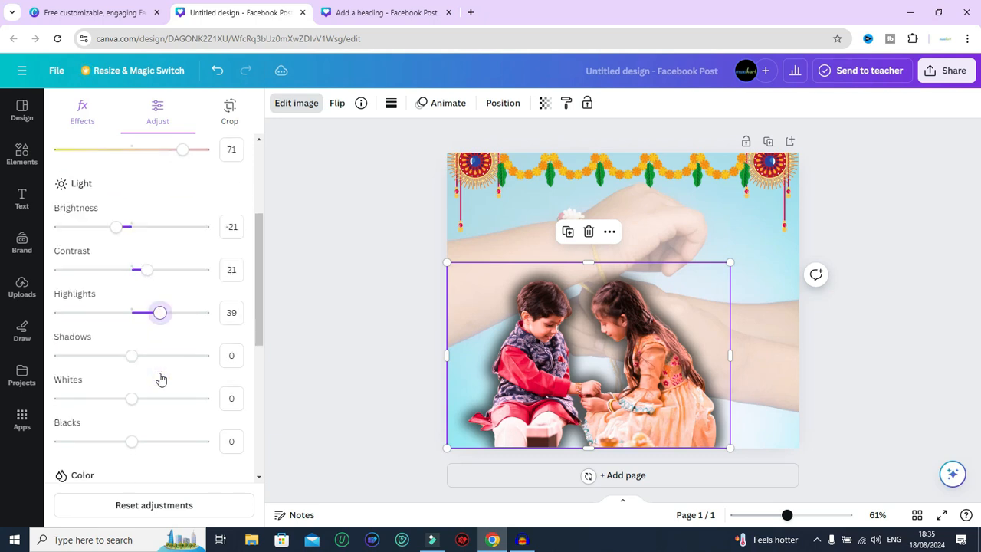
{"action": "left_click_drag", "start_coordinate": [133, 355], "coordinate": [149, 357]}
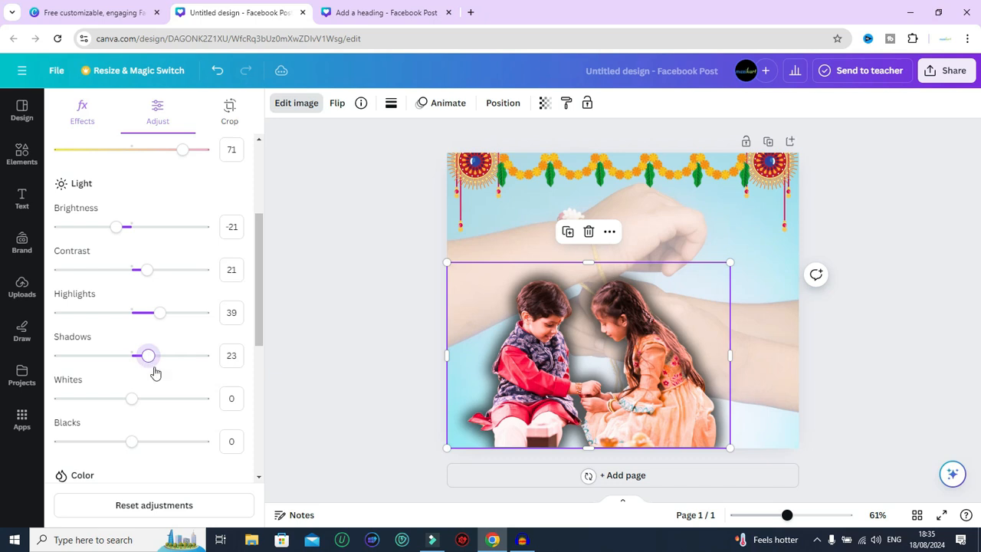
Set the children cutout's vibrance to 30 and saturation to 19.
{"action": "scroll", "coordinate": [153, 374], "scroll_direction": "down", "scroll_amount": 2}
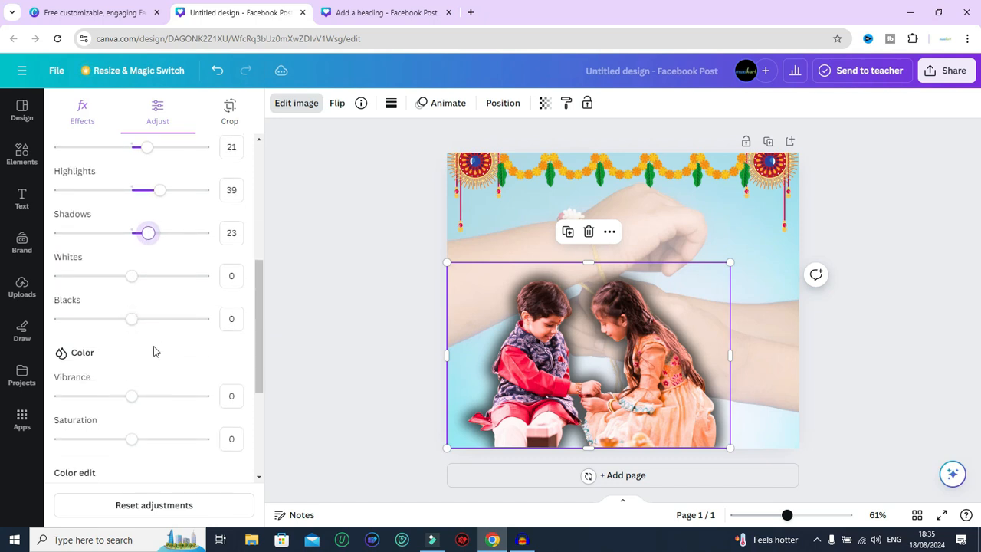
{"action": "scroll", "coordinate": [153, 350], "scroll_direction": "down", "scroll_amount": 3}
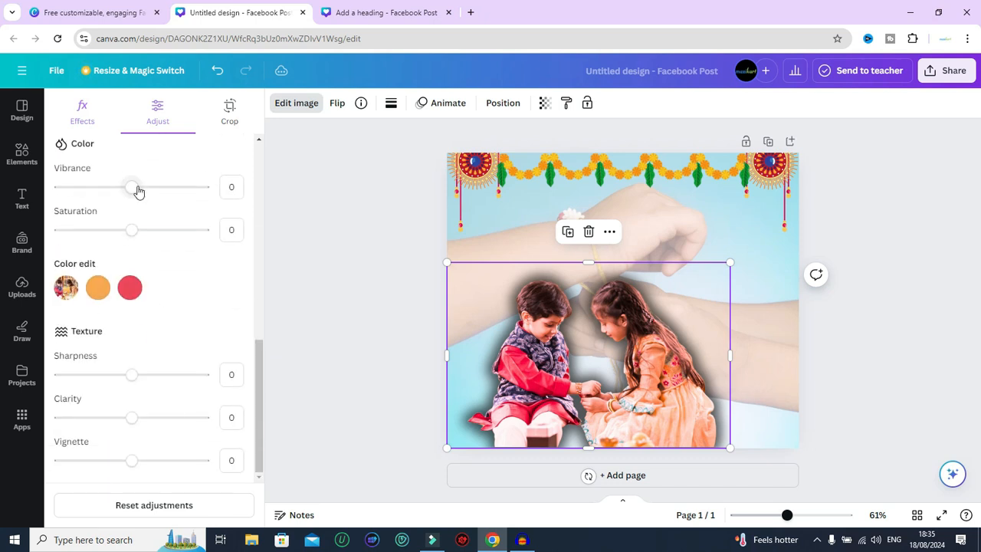
{"action": "left_click_drag", "start_coordinate": [135, 189], "coordinate": [154, 190]}
{"action": "left_click_drag", "start_coordinate": [129, 231], "coordinate": [147, 233]}
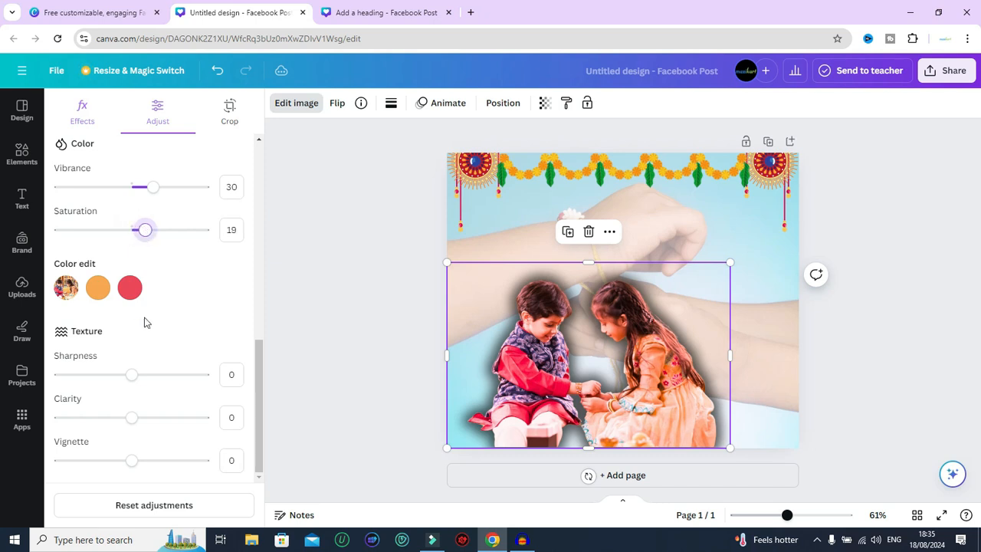
Set the children cutout's texture to sharpness 39, clarity 29 and vignette 19.
{"action": "left_click_drag", "start_coordinate": [138, 375], "coordinate": [161, 377]}
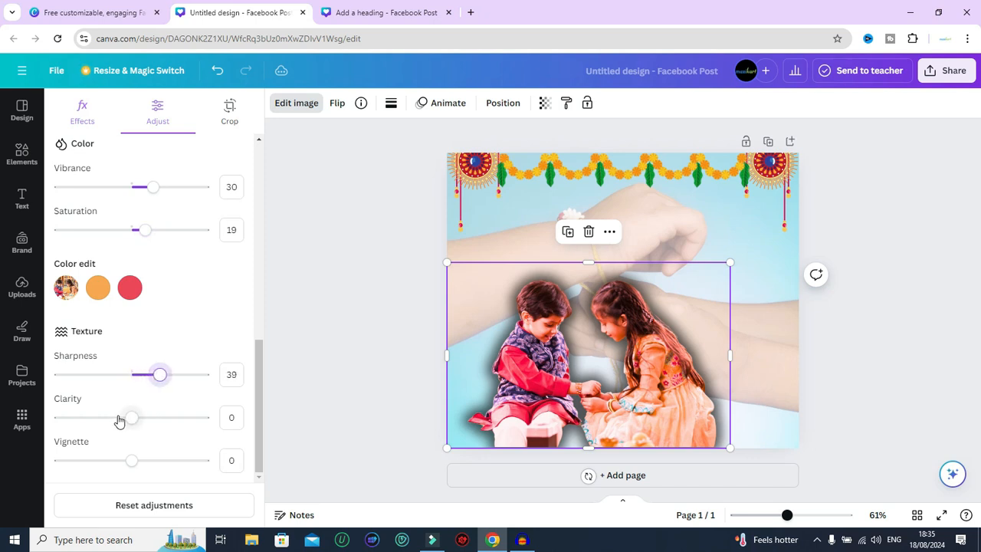
{"action": "left_click_drag", "start_coordinate": [133, 420], "coordinate": [154, 424]}
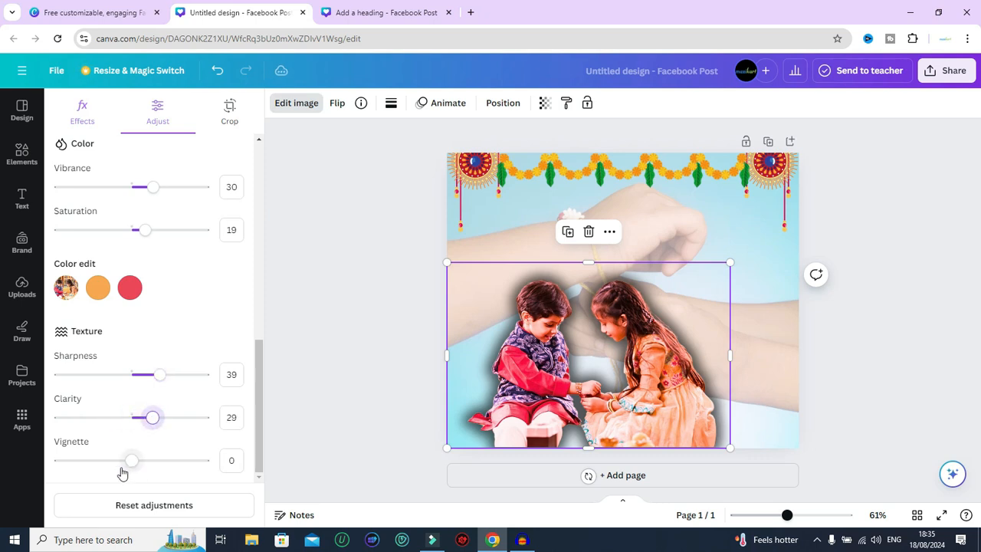
{"action": "left_click_drag", "start_coordinate": [133, 465], "coordinate": [150, 462]}
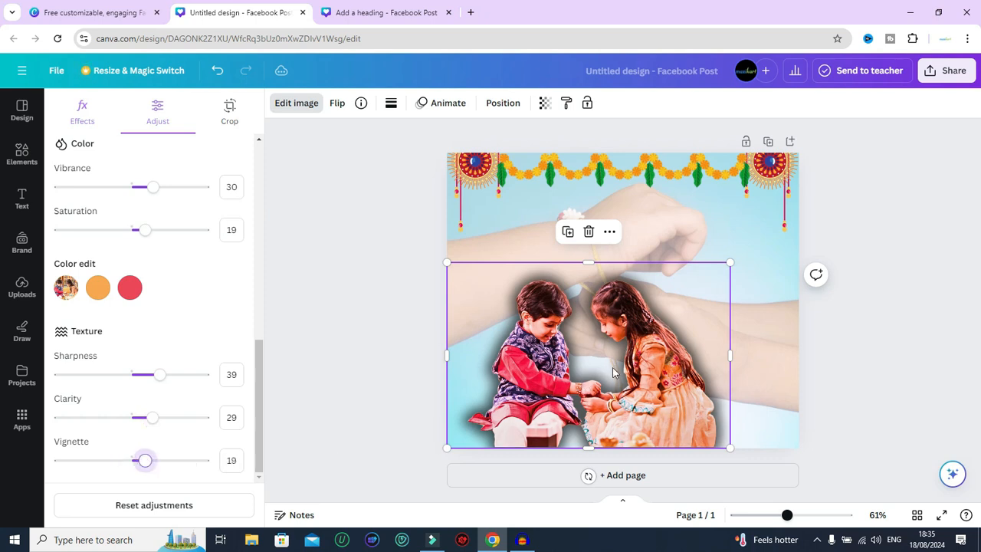
Enlarge the children cutout to about nine-tenths of the page width, keeping it in the page's bottom-left corner, and deselect it.
{"action": "left_click_drag", "start_coordinate": [611, 364], "coordinate": [603, 349]}
{"action": "left_click_drag", "start_coordinate": [749, 455], "coordinate": [752, 458]}
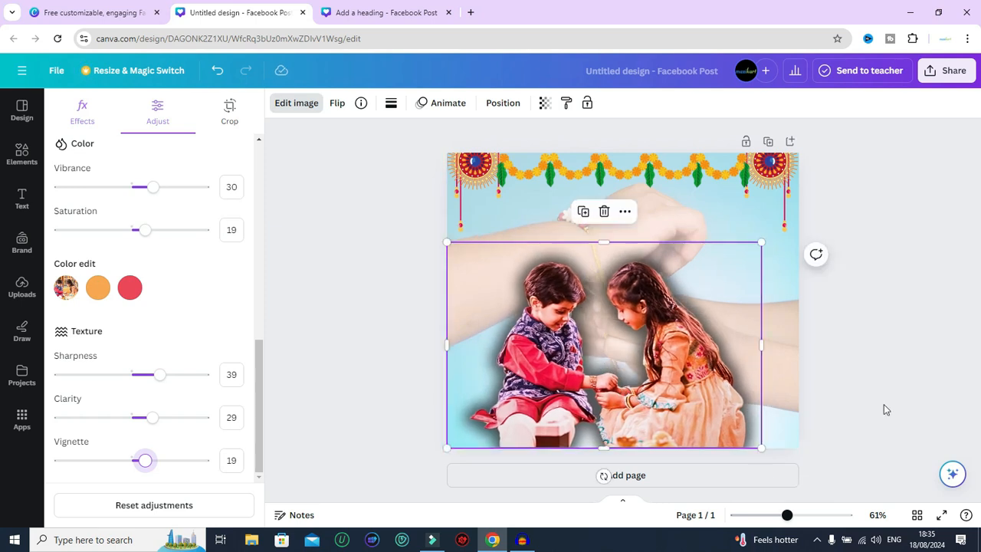
{"action": "left_click", "coordinate": [870, 381]}
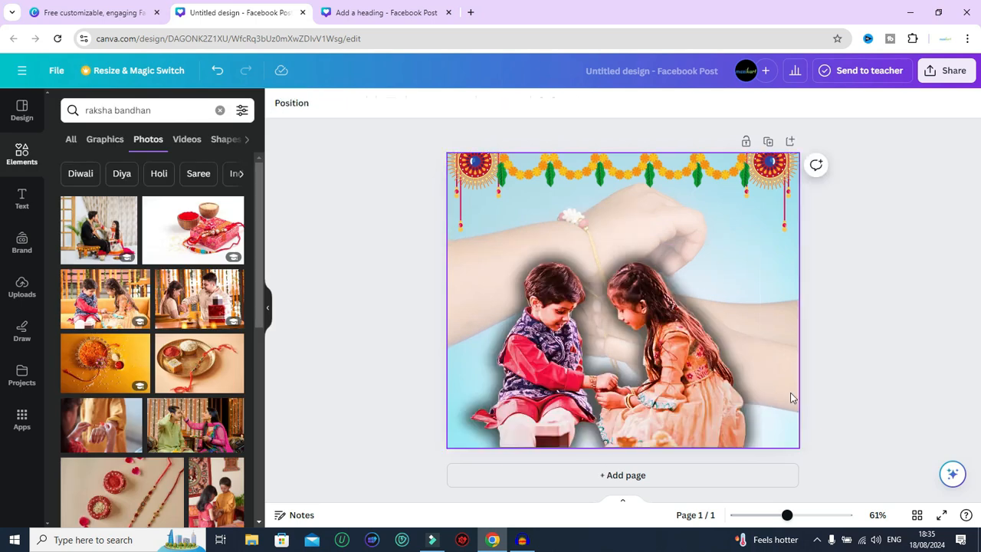
Compare the working design with the finished Rakhi Purnima reference post in the other Canva design.
{"action": "left_click", "coordinate": [394, 14]}
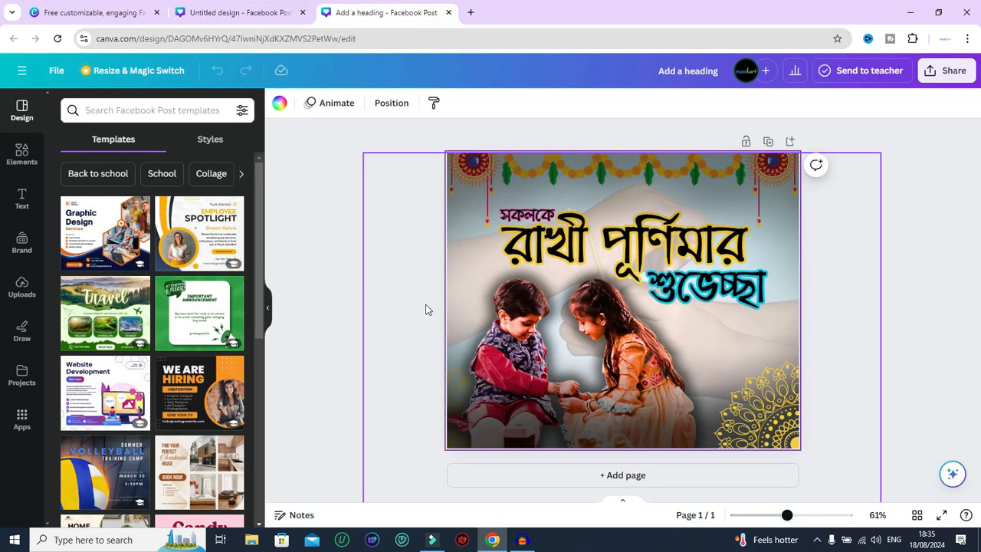
{"action": "left_click", "coordinate": [230, 13]}
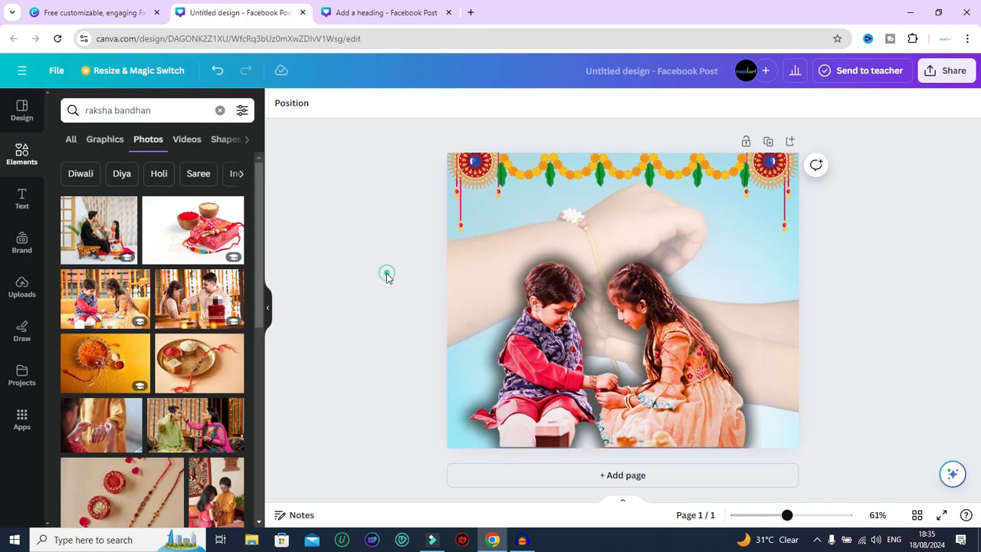
{"action": "left_click", "coordinate": [369, 19]}
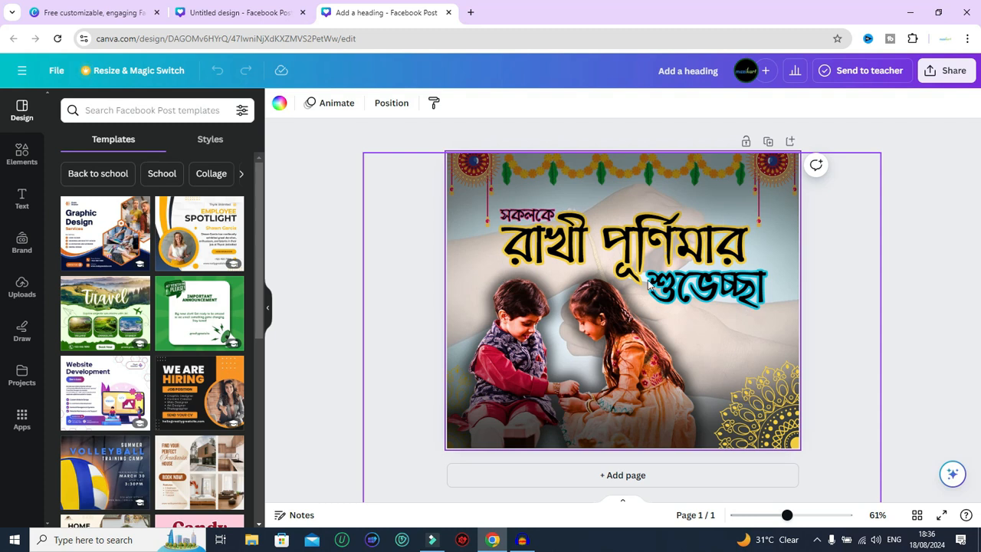
{"action": "left_click", "coordinate": [257, 14]}
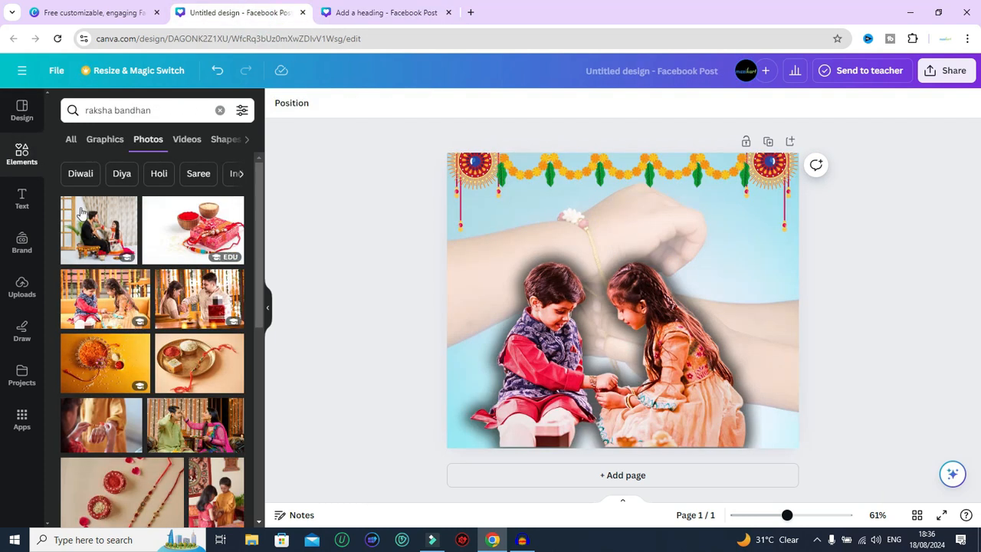
Add a heading text box above the children cutout and enter the placeholder text "xxjja".
{"action": "left_click", "coordinate": [23, 200]}
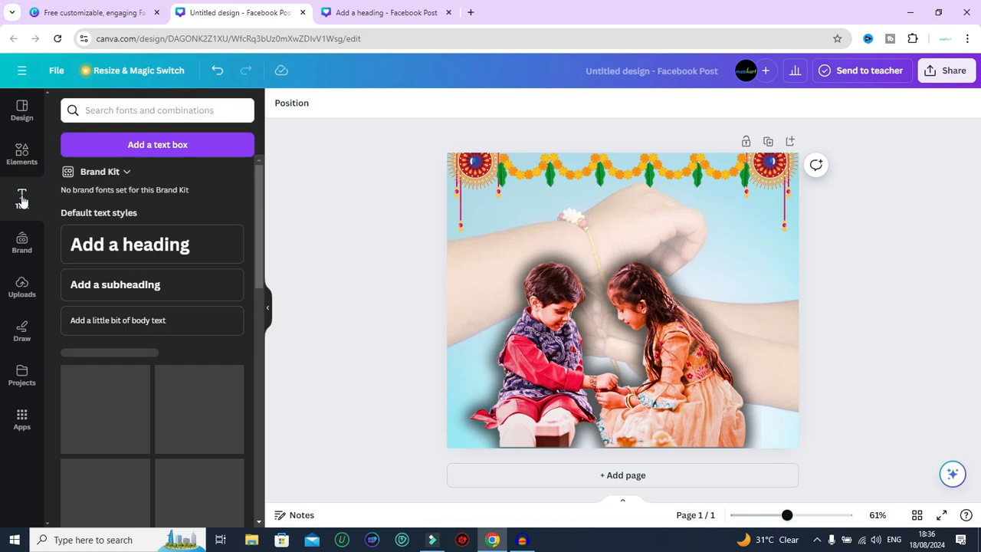
{"action": "left_click", "coordinate": [128, 245]}
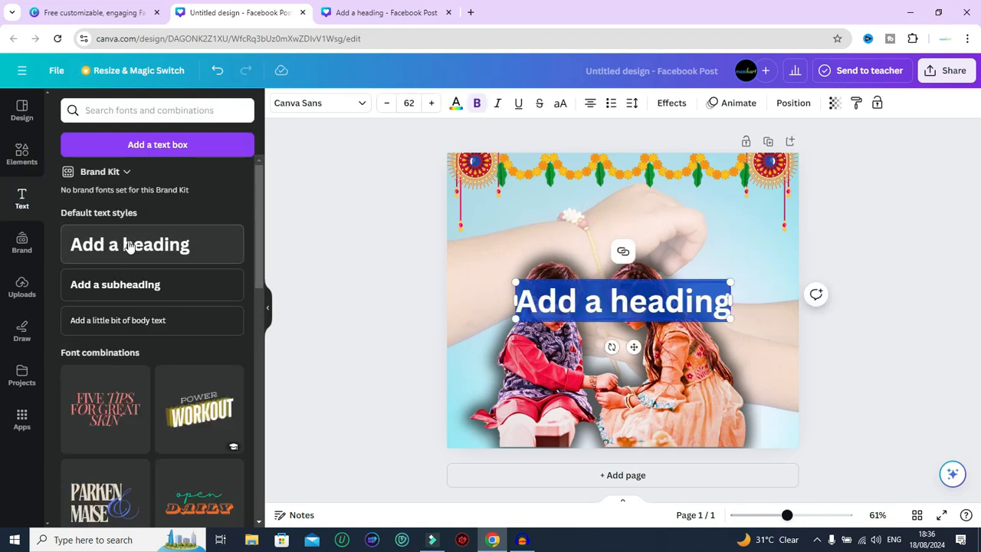
{"action": "left_click_drag", "start_coordinate": [619, 315], "coordinate": [607, 256]}
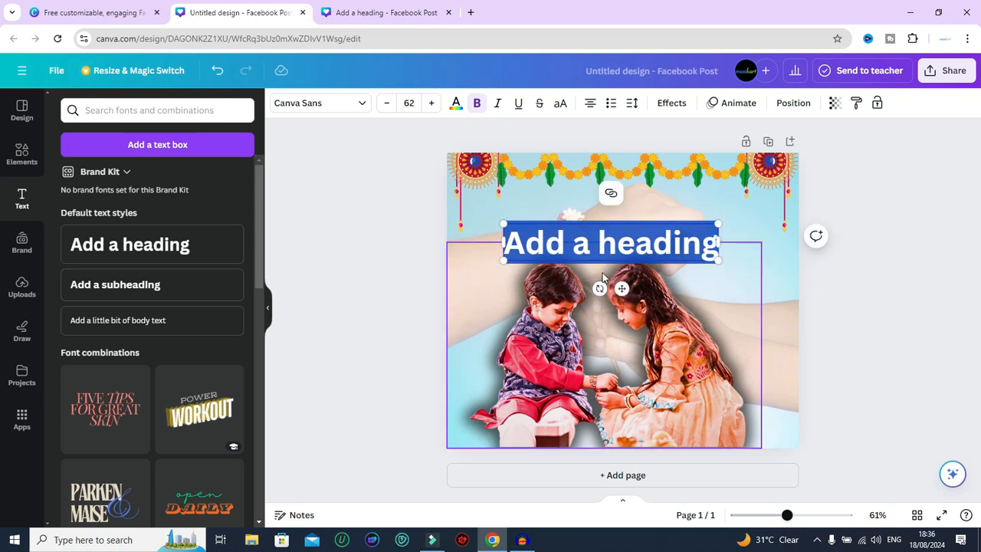
{"action": "type", "text": "xxjja"}
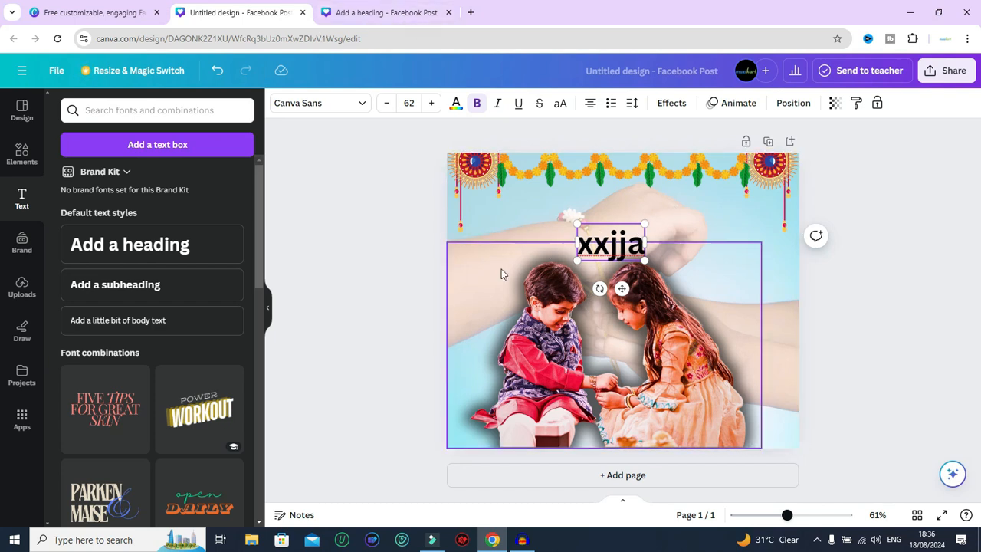
Search Google for "google bengoli input" in a new browser tab and open the Bengali Google Input Tools try-it page.
{"action": "left_click", "coordinate": [470, 13]}
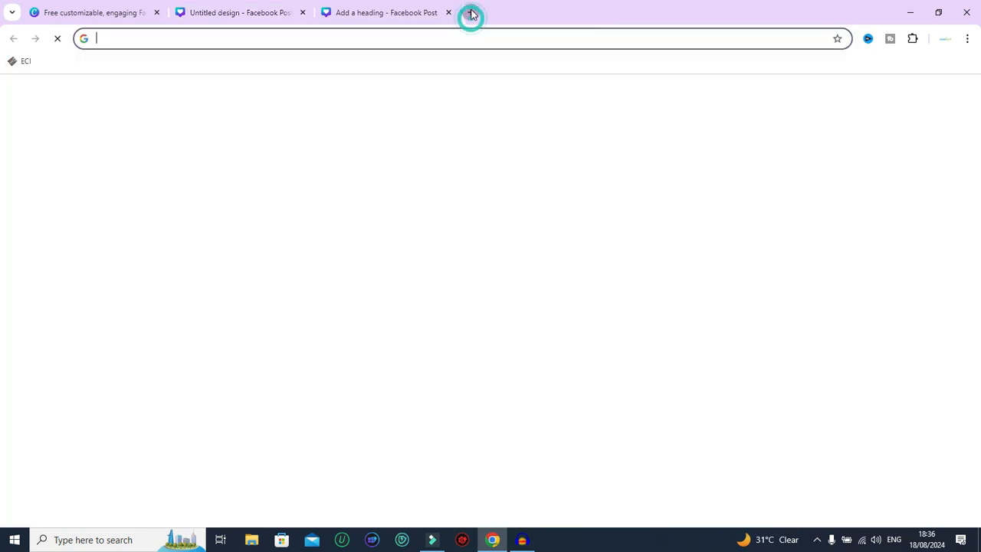
{"action": "left_click", "coordinate": [381, 44]}
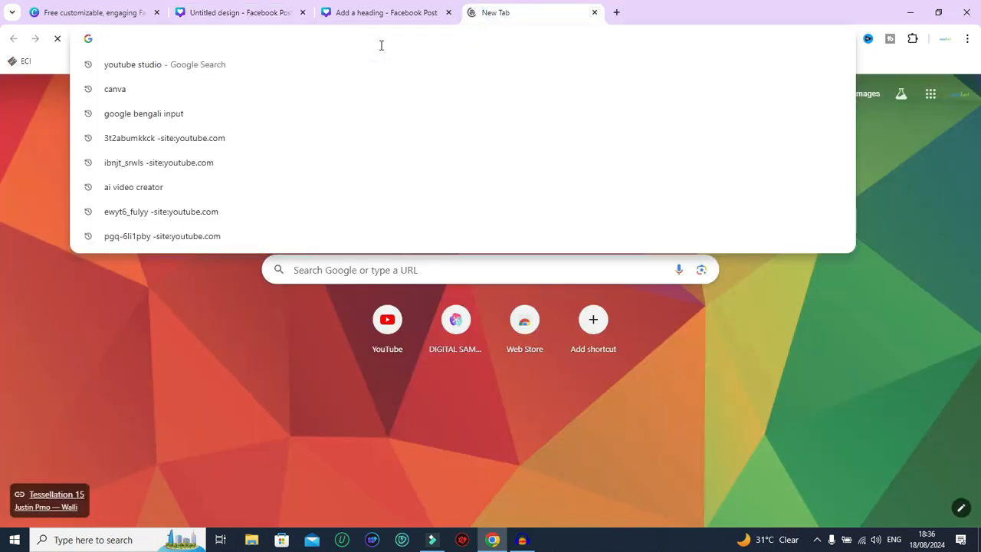
{"action": "type", "text": "g"}
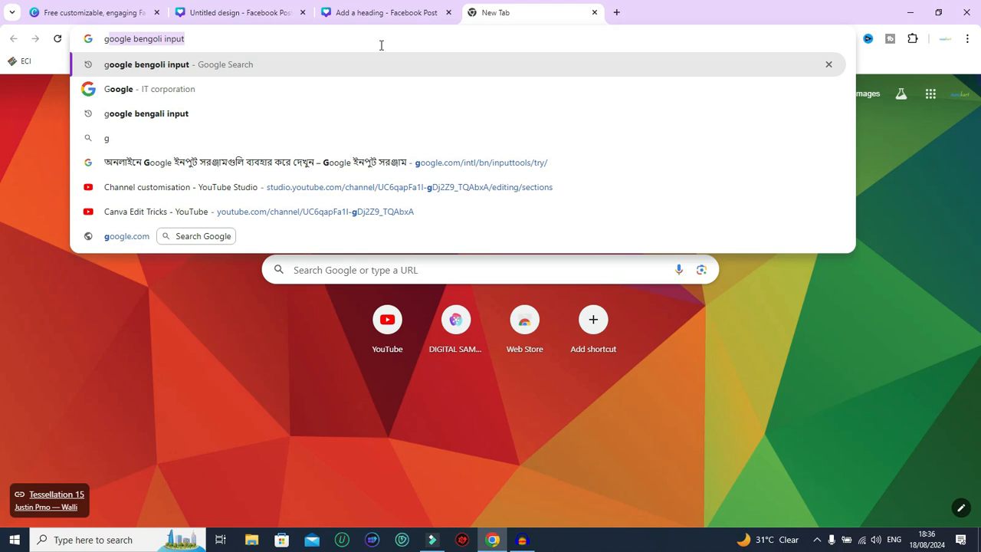
{"action": "type", "text": "oogle"}
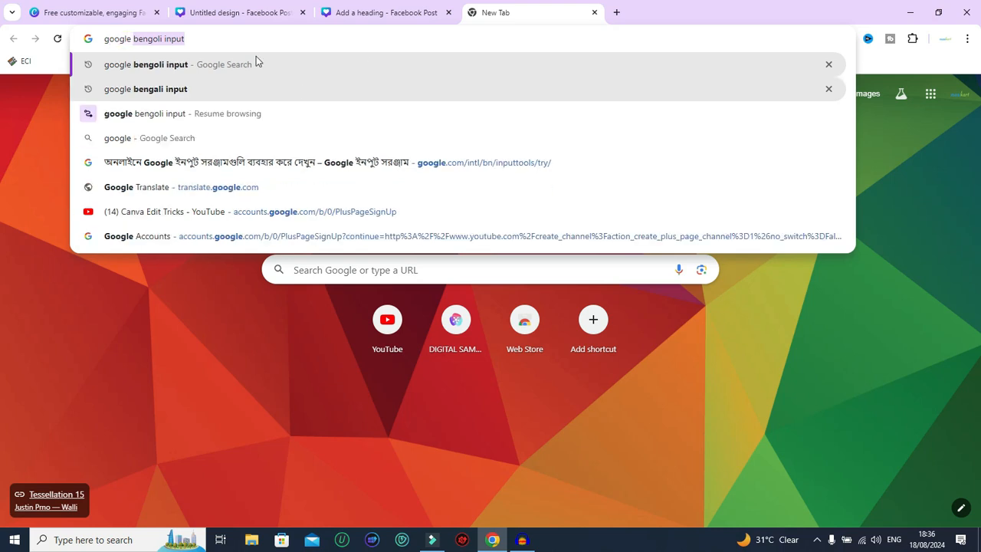
{"action": "left_click", "coordinate": [144, 67]}
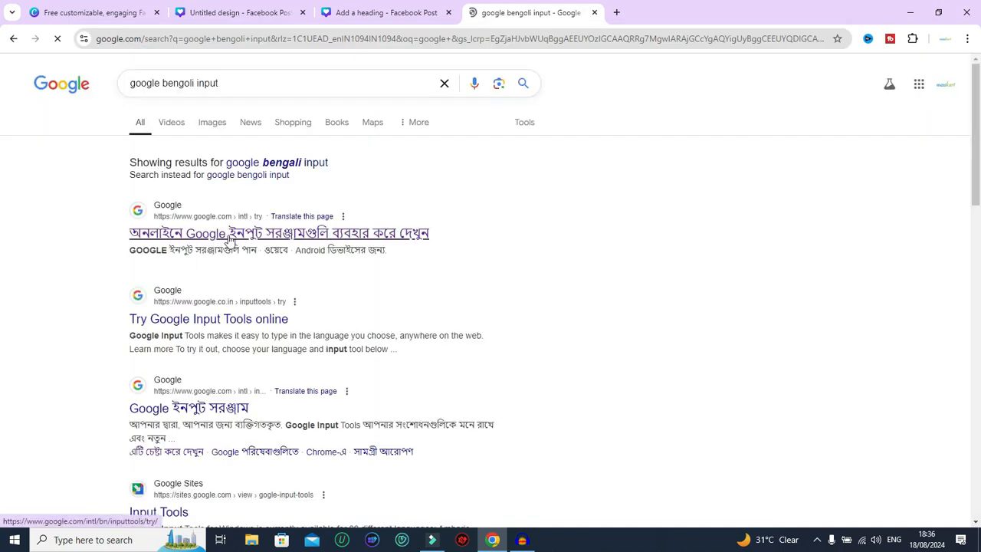
{"action": "left_click", "coordinate": [230, 237]}
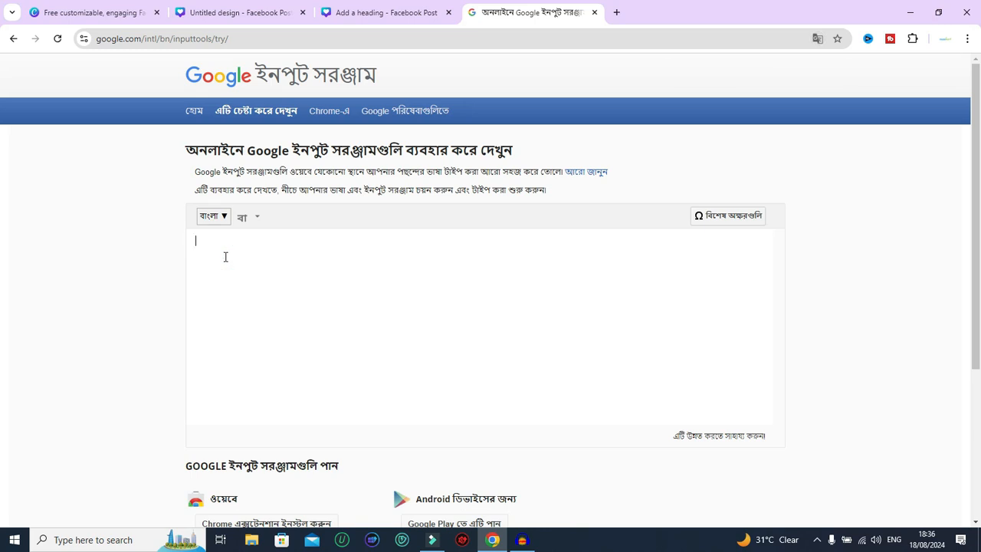
Write the Bengali greeting "সকলকে রাখী পূর্ণিমার শুভেছা" in the transliteration box.
{"action": "type", "text": "sokolke"}
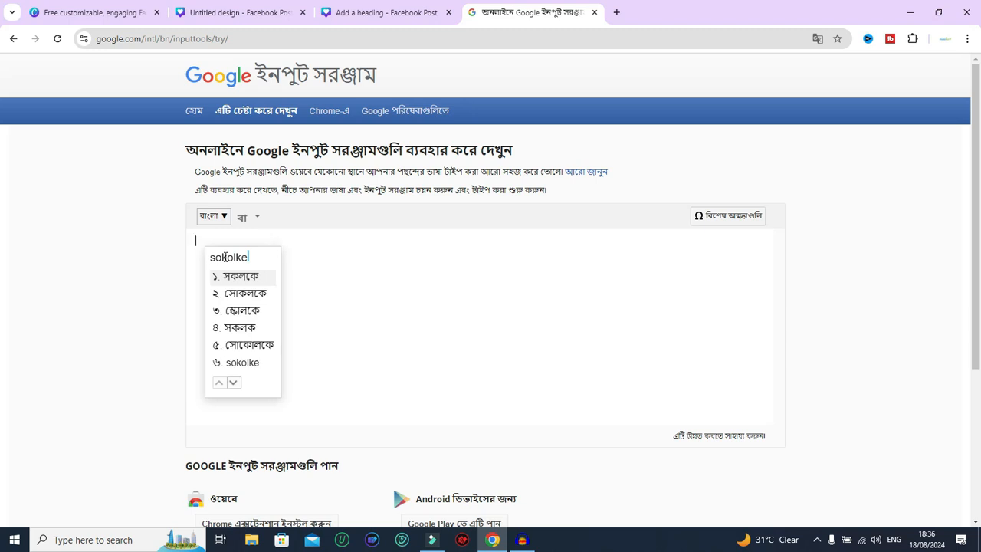
{"action": "key", "text": "space"}
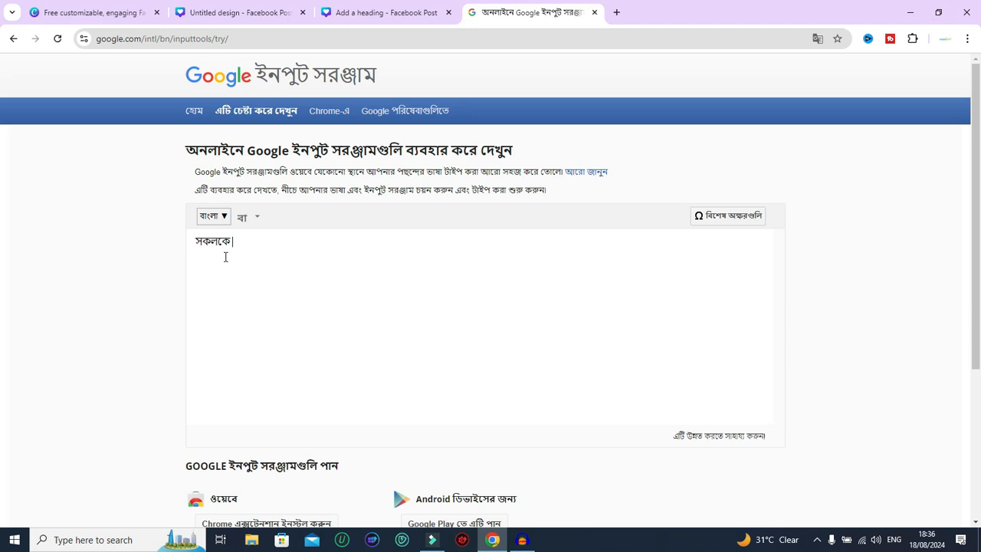
{"action": "type", "text": "rakhi"}
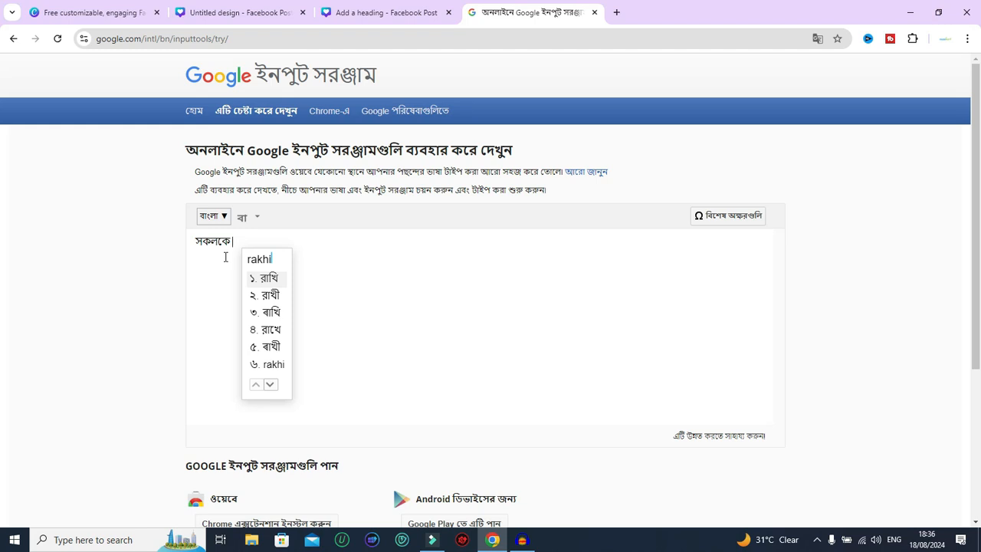
{"action": "type", "text": "2"}
{"action": "type", "text": "po"}
{"action": "key", "text": "BackSpace"}
{"action": "type", "text": "urnimar"}
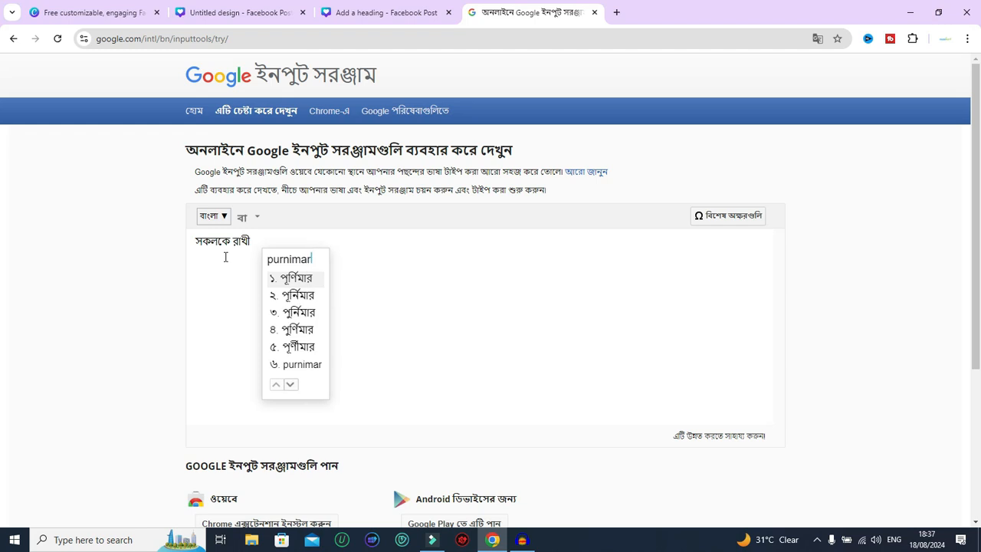
{"action": "key", "text": "space"}
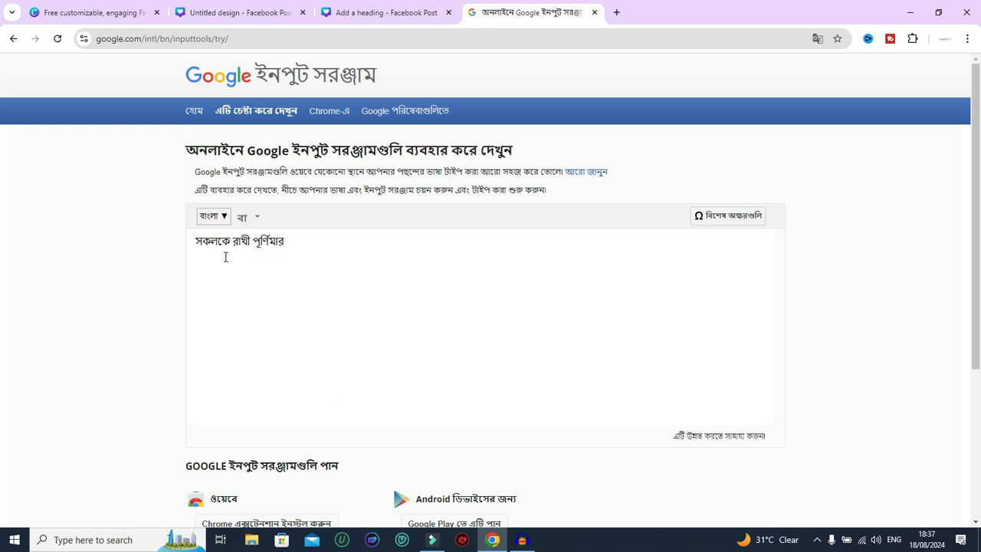
{"action": "type", "text": "suveshha"}
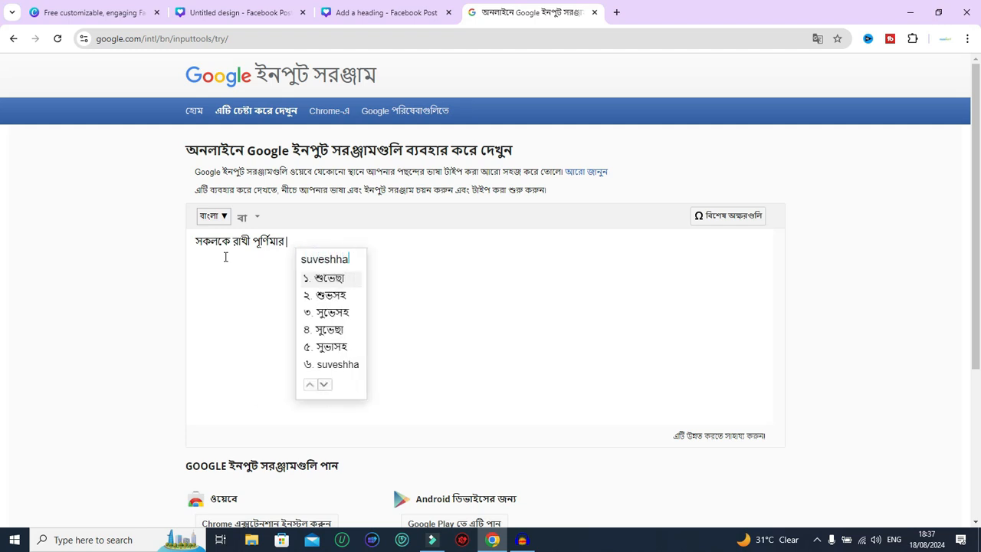
{"action": "key", "text": "space"}
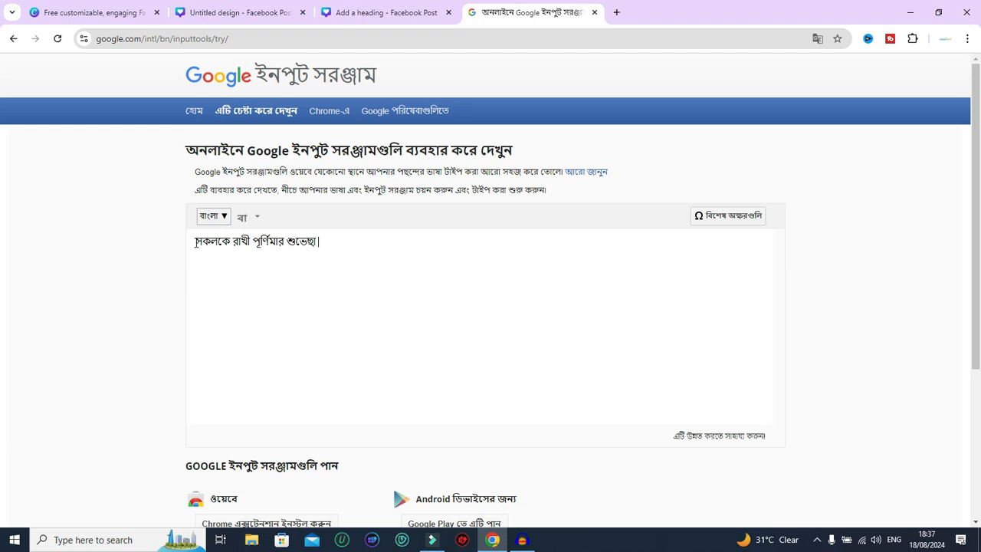
Copy the word "সকলকে" from the greeting and replace the heading's placeholder text in the Canva design with it.
{"action": "left_click_drag", "start_coordinate": [196, 242], "coordinate": [218, 242]}
{"action": "right_click", "coordinate": [209, 245]}
{"action": "left_click", "coordinate": [235, 303]}
{"action": "left_click", "coordinate": [237, 14]}
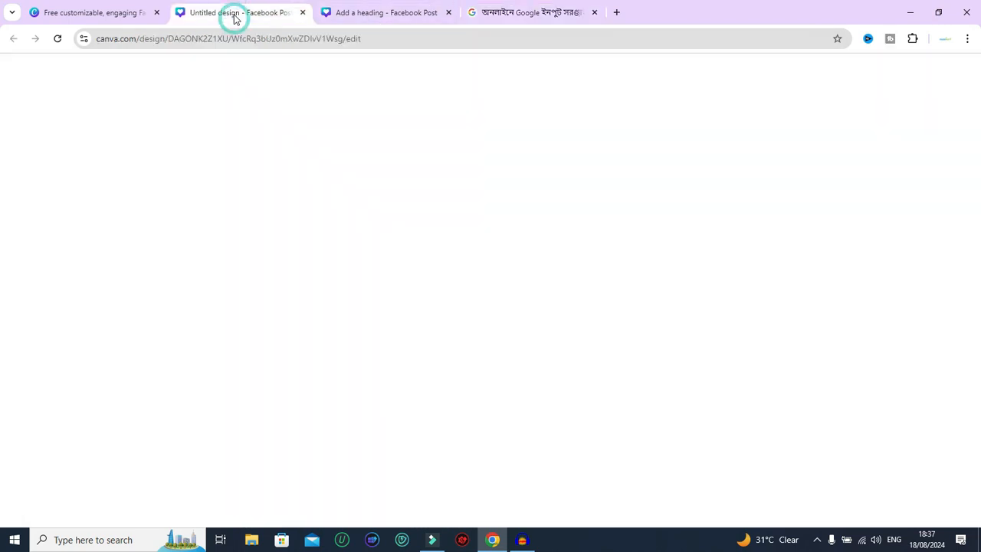
{"action": "double_click", "coordinate": [613, 247]}
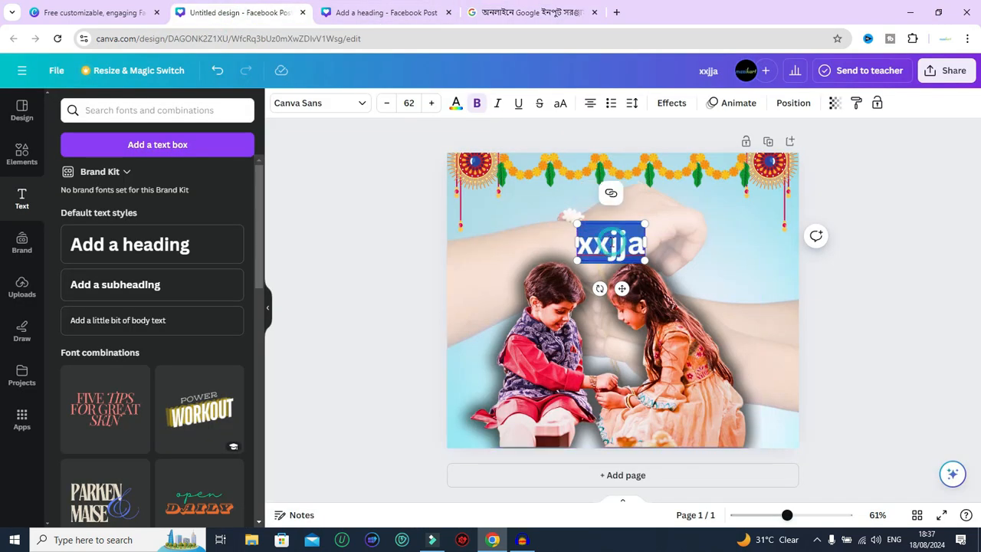
{"action": "right_click", "coordinate": [606, 242]}
{"action": "left_click", "coordinate": [626, 354]}
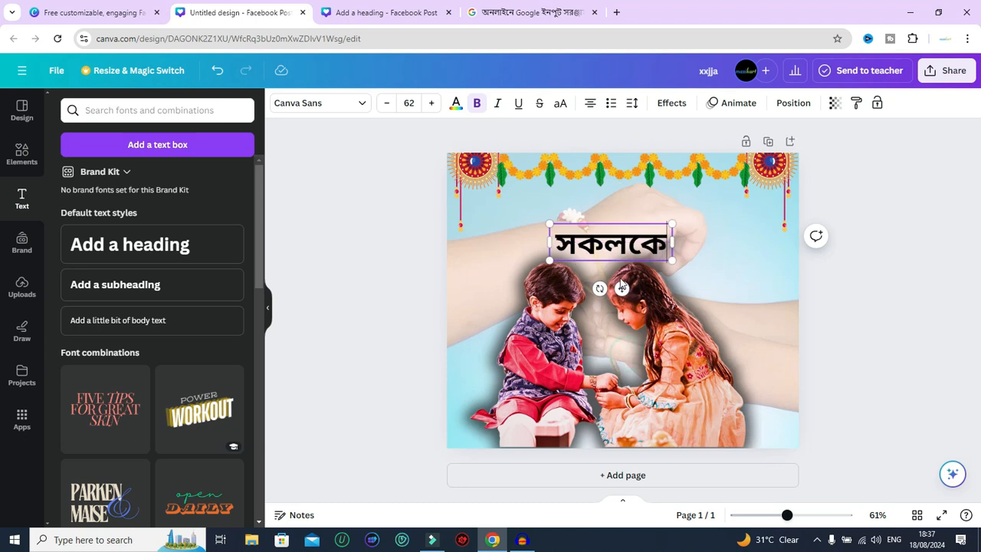
Shrink the "সকলকে" heading to font size 42.2 and move it to the page's upper left, below the garland.
{"action": "left_click_drag", "start_coordinate": [671, 260], "coordinate": [632, 248]}
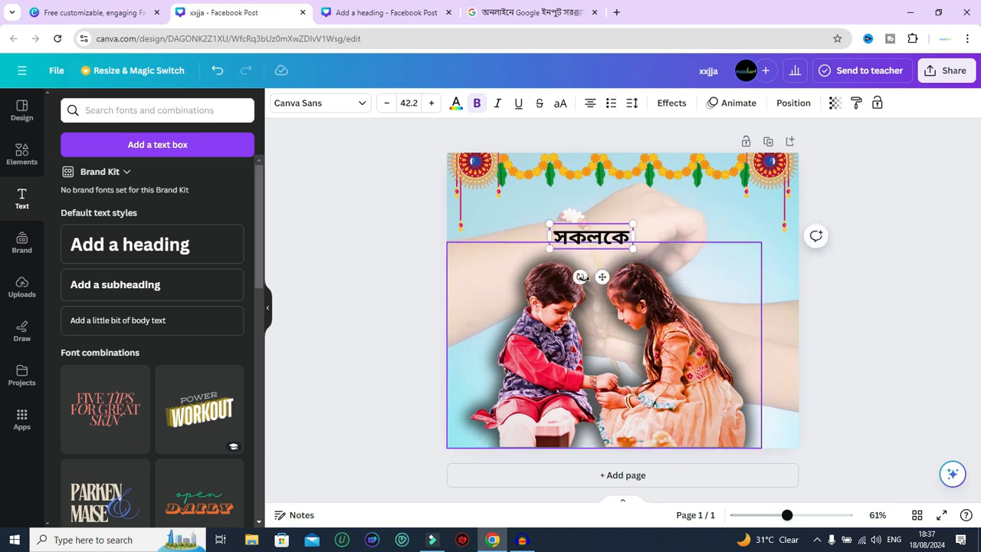
{"action": "left_click", "coordinate": [665, 234]}
{"action": "left_click_drag", "start_coordinate": [601, 244], "coordinate": [528, 232]}
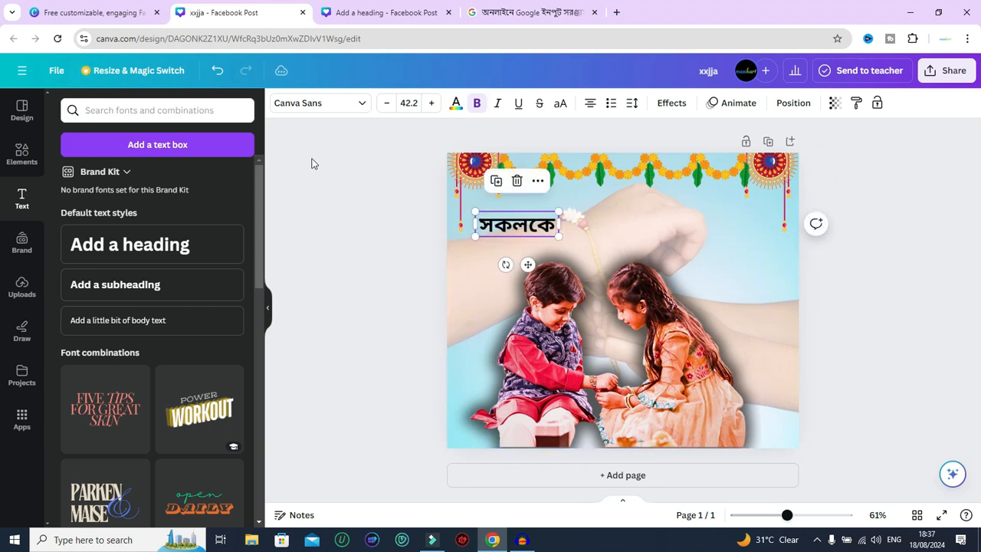
Set the "সকলকে" heading's font to Ben Sen Handwriting and enlarge it to size 47.7.
{"action": "left_click", "coordinate": [360, 101]}
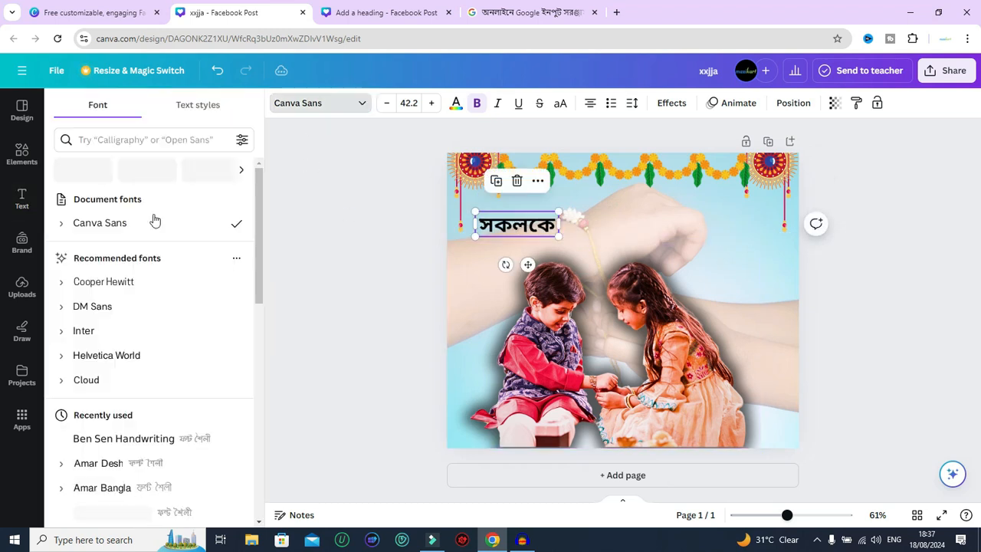
{"action": "scroll", "coordinate": [153, 334], "scroll_direction": "down", "scroll_amount": 3}
{"action": "scroll", "coordinate": [141, 310], "scroll_direction": "up", "scroll_amount": 1}
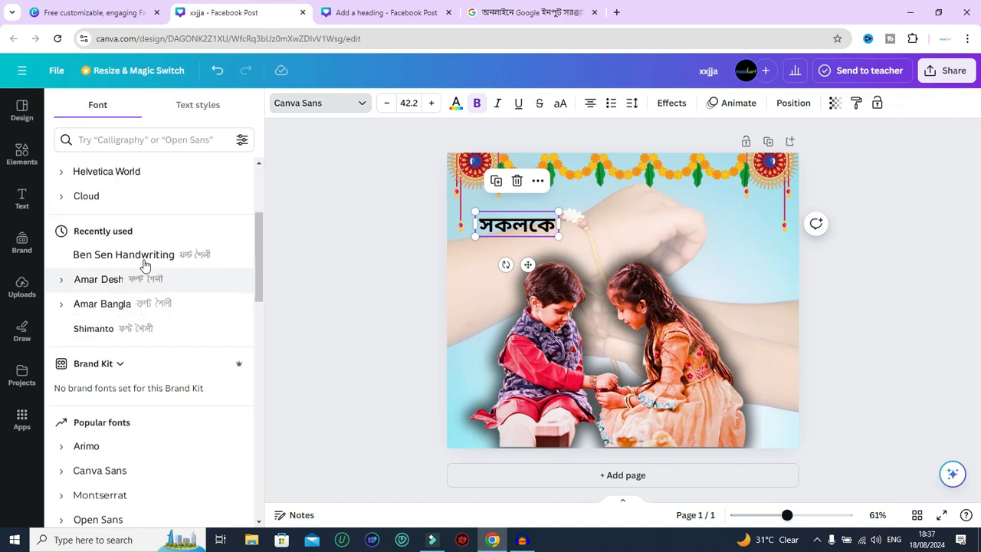
{"action": "left_click", "coordinate": [130, 260]}
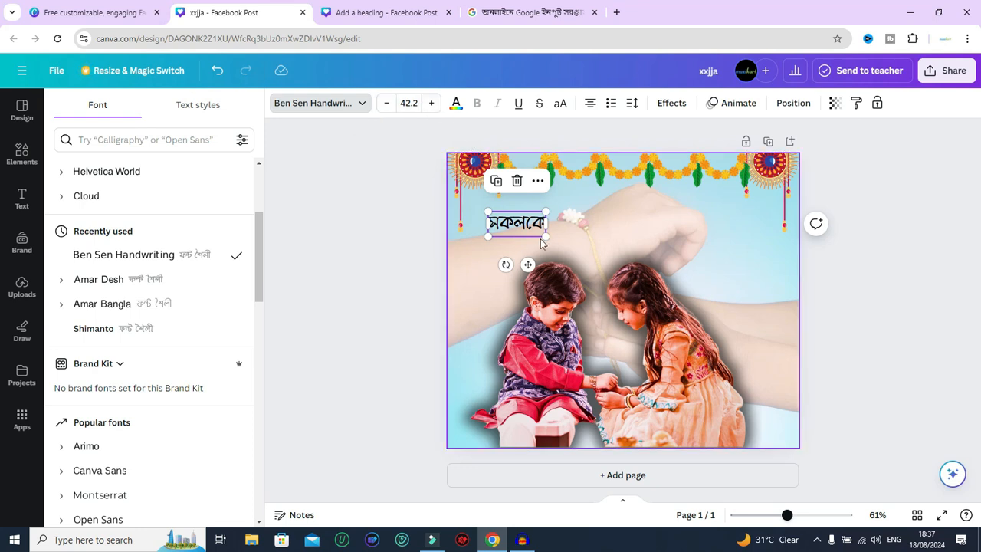
{"action": "left_click_drag", "start_coordinate": [544, 234], "coordinate": [553, 240]}
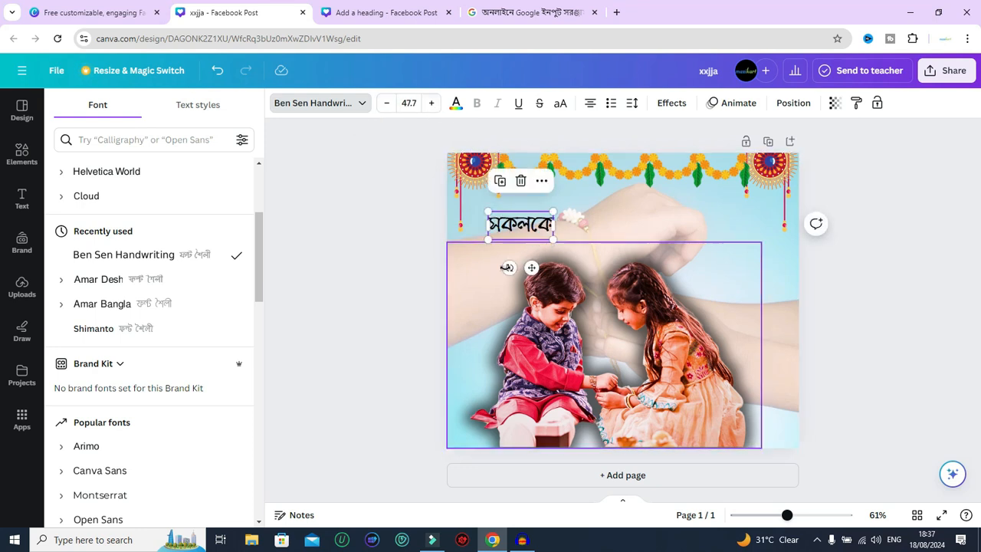
{"action": "left_click", "coordinate": [882, 258]}
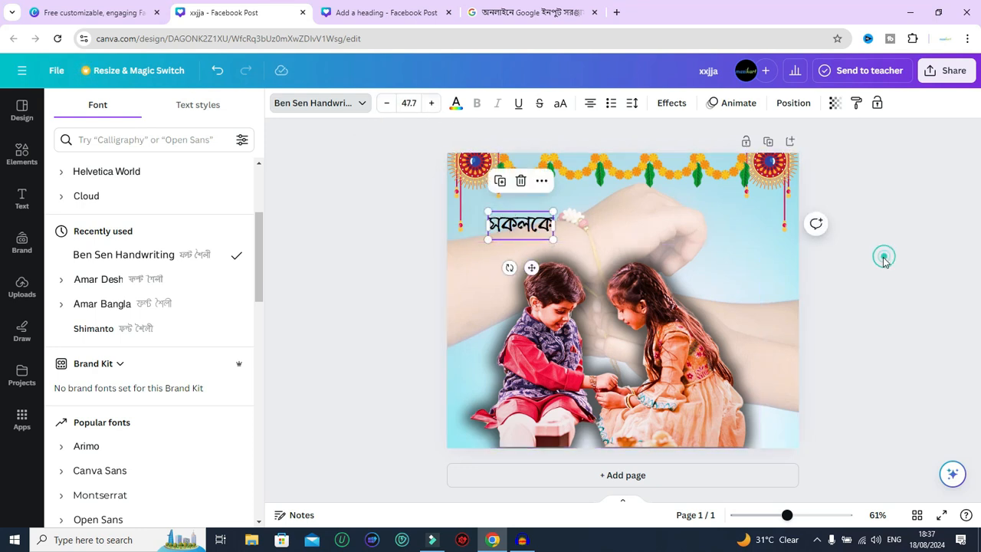
Duplicate the "সকলকে" heading and place the copy to the right of the original, below the garland.
{"action": "left_click", "coordinate": [532, 227]}
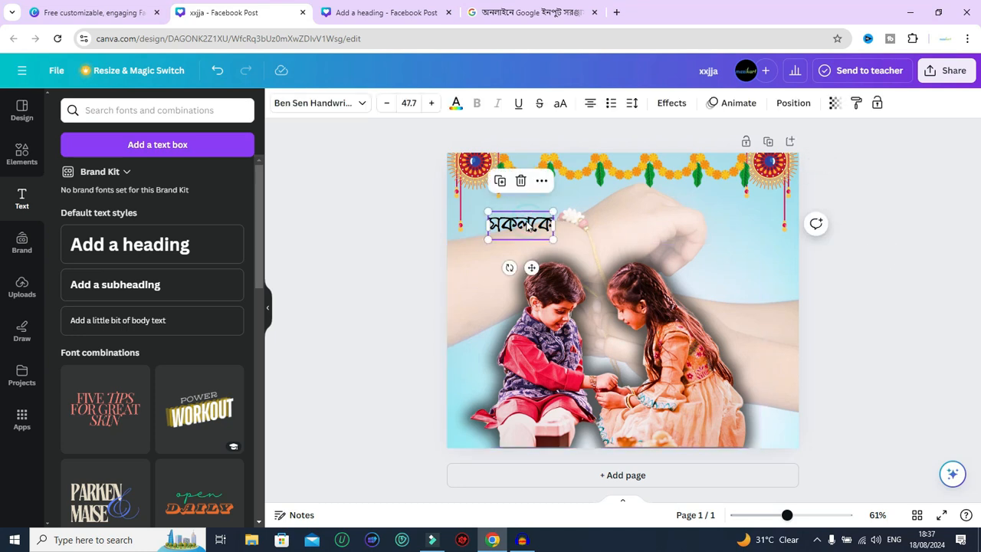
{"action": "left_click", "coordinate": [499, 182]}
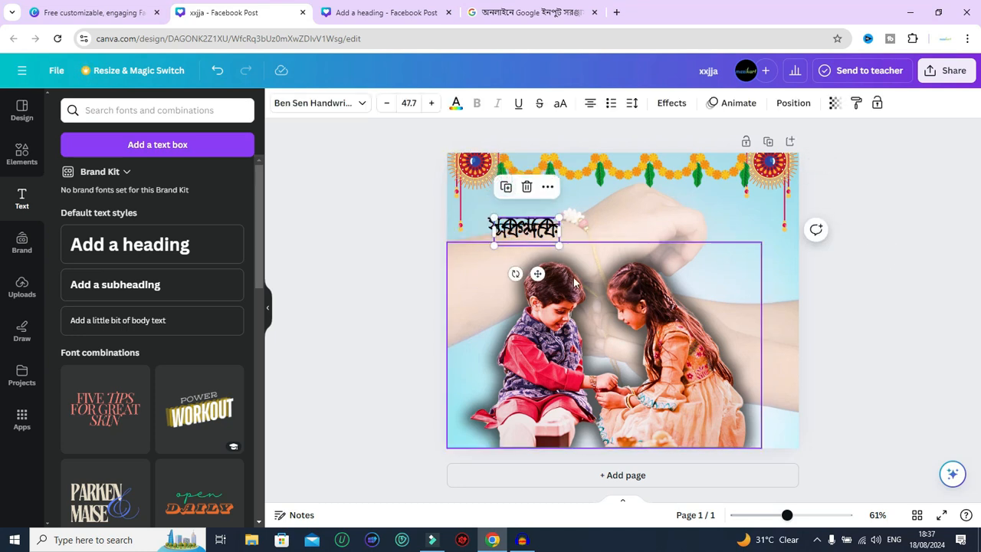
{"action": "left_click_drag", "start_coordinate": [538, 272], "coordinate": [678, 263]}
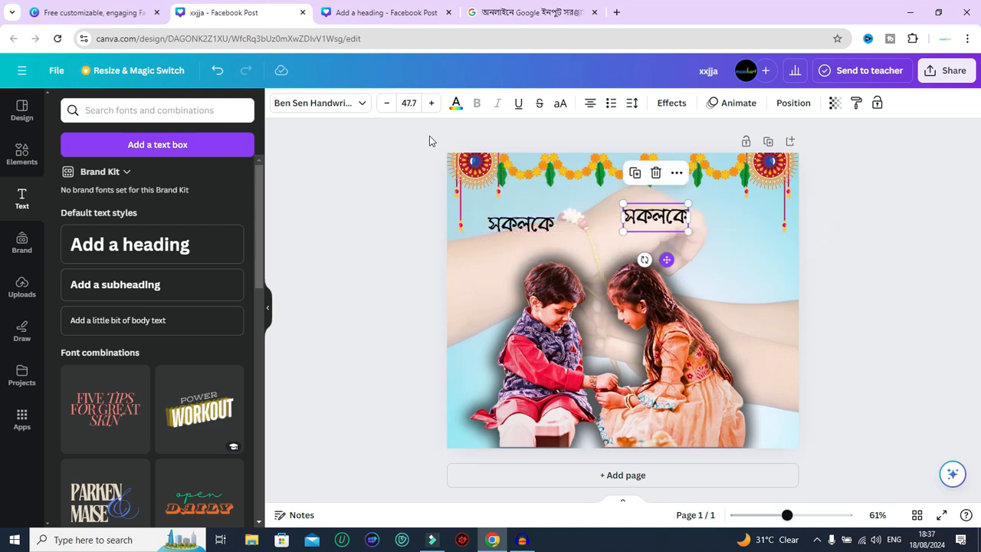
Replace the duplicate heading's text with "রাখী পূর্ণিমার" copied from the greeting, and place it just below "সকলকে", slightly indented.
{"action": "left_click", "coordinate": [529, 12]}
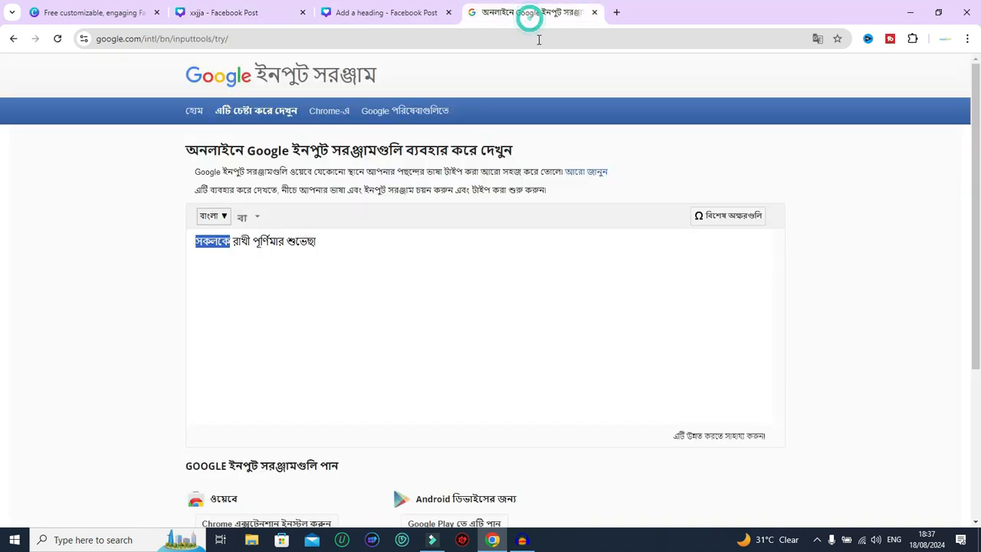
{"action": "left_click", "coordinate": [240, 259]}
{"action": "left_click_drag", "start_coordinate": [233, 241], "coordinate": [274, 240]}
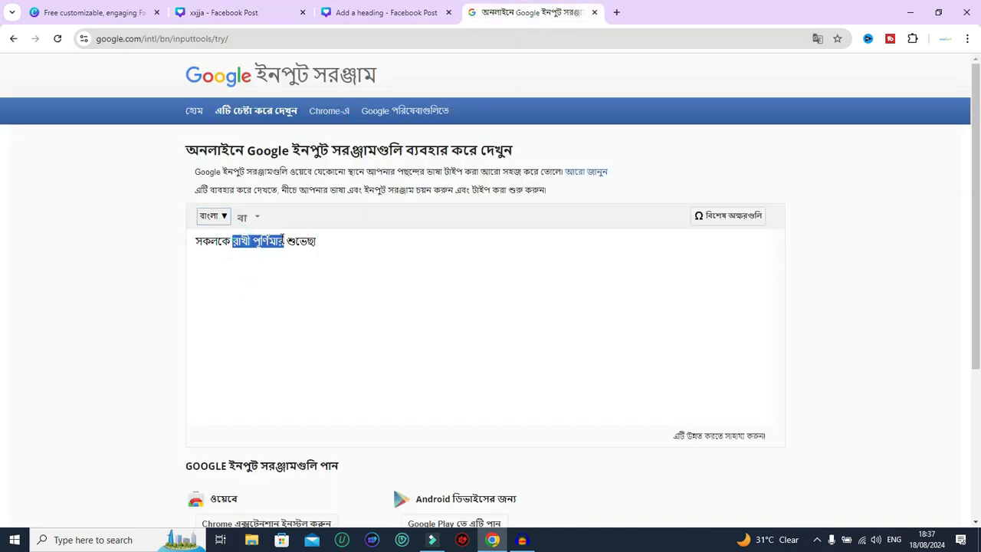
{"action": "right_click", "coordinate": [265, 245]}
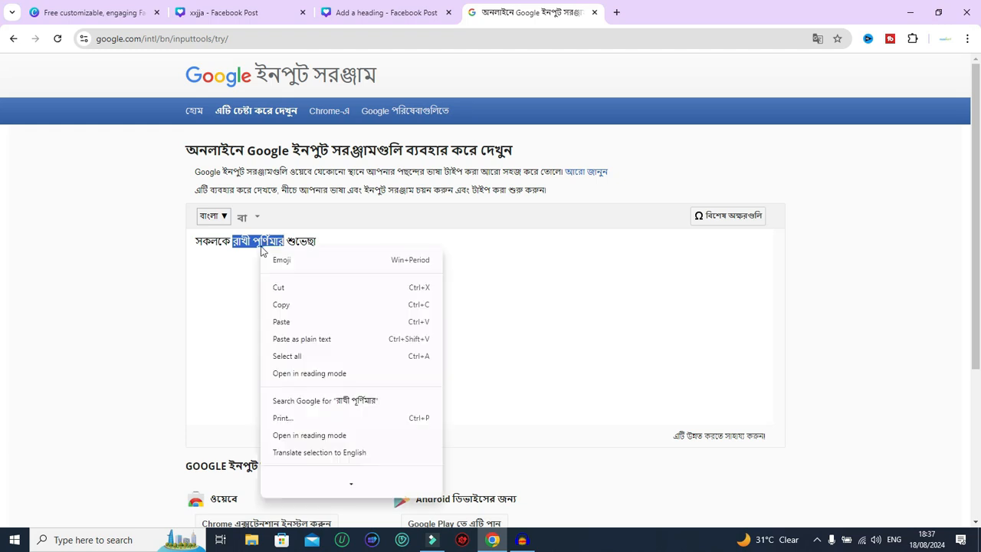
{"action": "left_click", "coordinate": [282, 304]}
{"action": "left_click", "coordinate": [252, 12]}
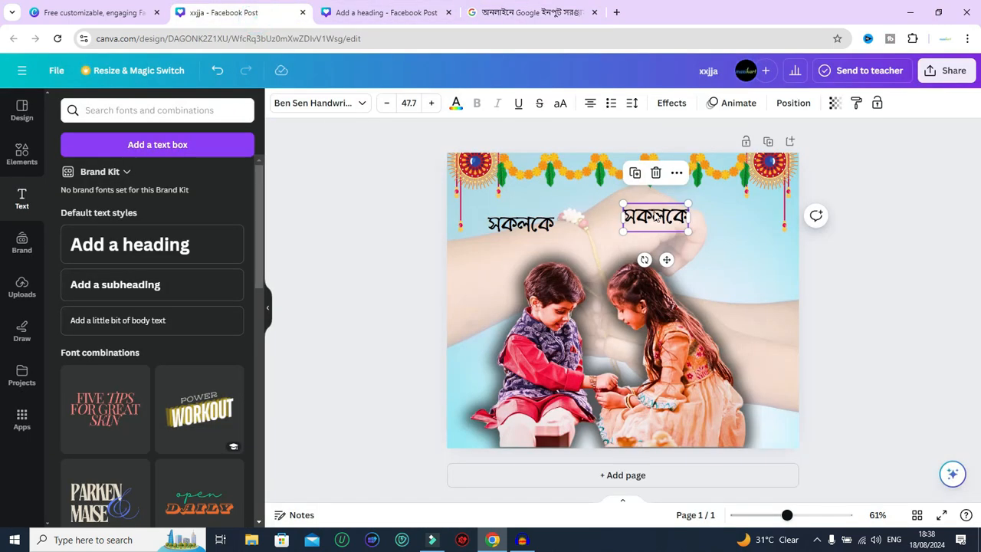
{"action": "double_click", "coordinate": [655, 217]}
{"action": "right_click", "coordinate": [655, 218]}
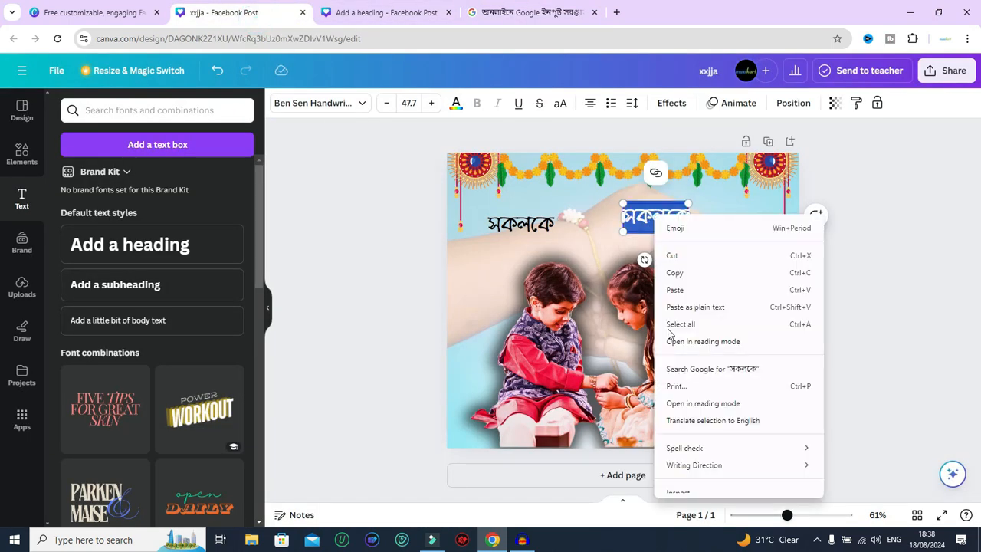
{"action": "left_click", "coordinate": [679, 291]}
{"action": "left_click_drag", "start_coordinate": [667, 260], "coordinate": [563, 292]}
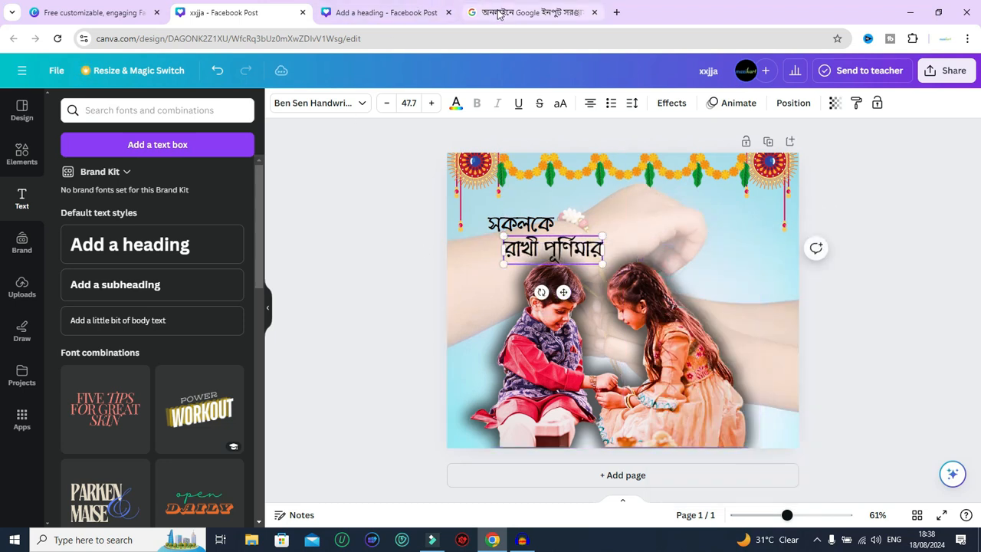
Copy the word "শুভেছা" from the end of the greeting and return to the Canva design.
{"action": "left_click", "coordinate": [498, 14]}
{"action": "left_click", "coordinate": [368, 249]}
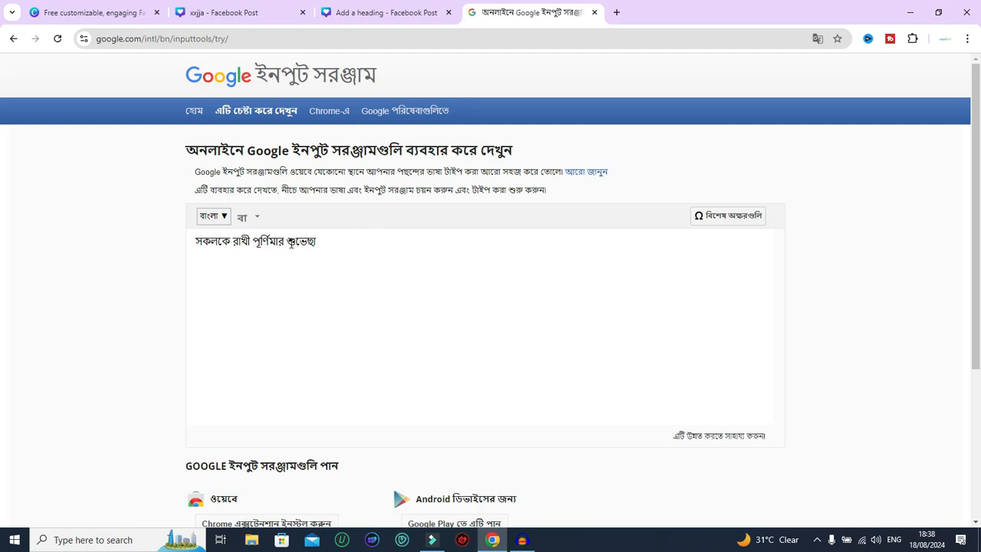
{"action": "left_click_drag", "start_coordinate": [287, 241], "coordinate": [313, 241]}
{"action": "right_click", "coordinate": [306, 244]}
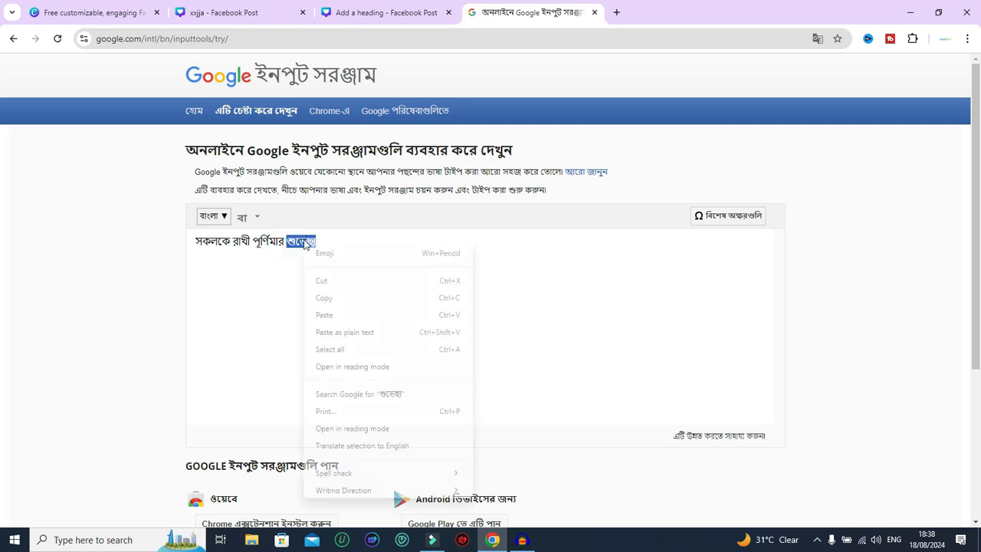
{"action": "left_click", "coordinate": [327, 303]}
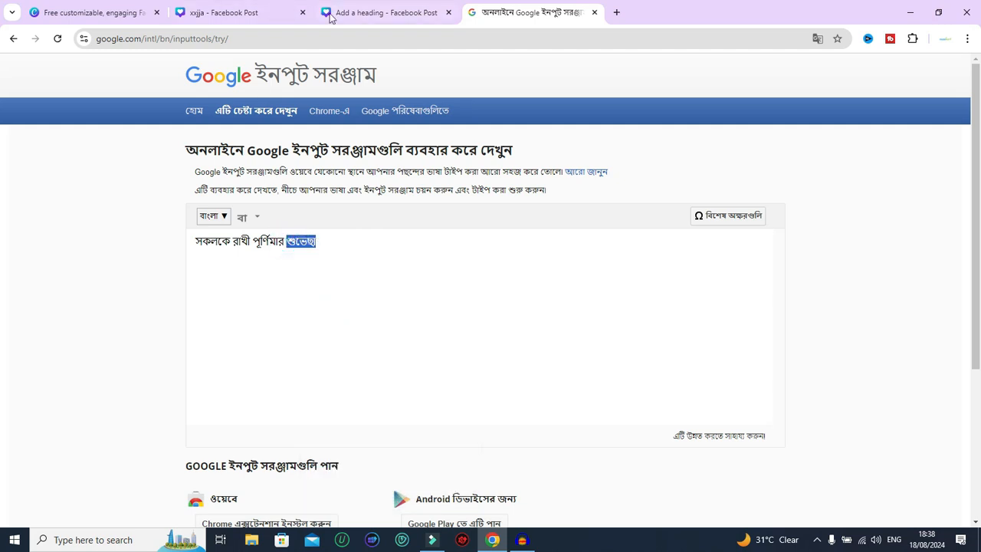
{"action": "left_click", "coordinate": [238, 11]}
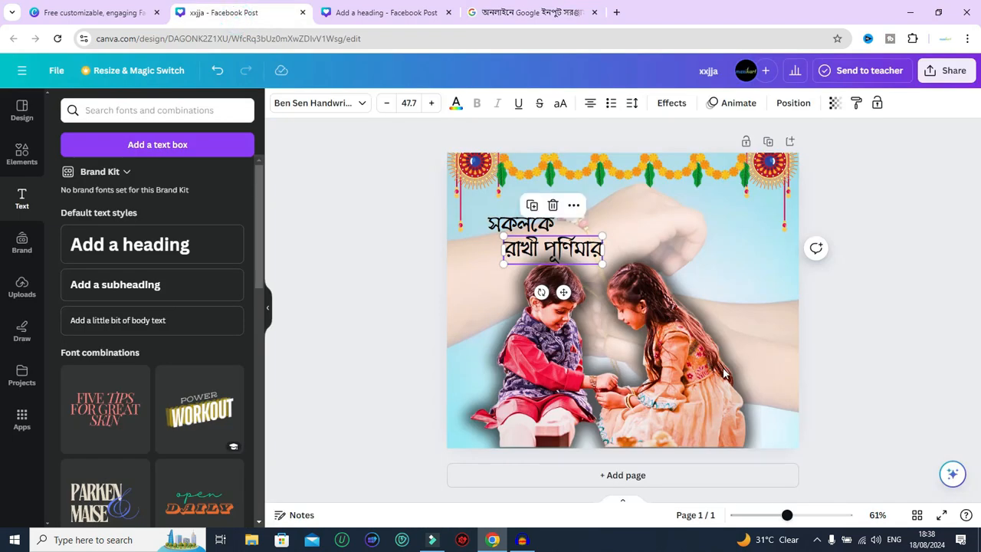
Duplicate the "রাখী পূর্ণিমার" heading and place the copy to the right of "সকলকে".
{"action": "left_click", "coordinate": [627, 269]}
{"action": "left_click", "coordinate": [550, 251]}
{"action": "left_click", "coordinate": [531, 207]}
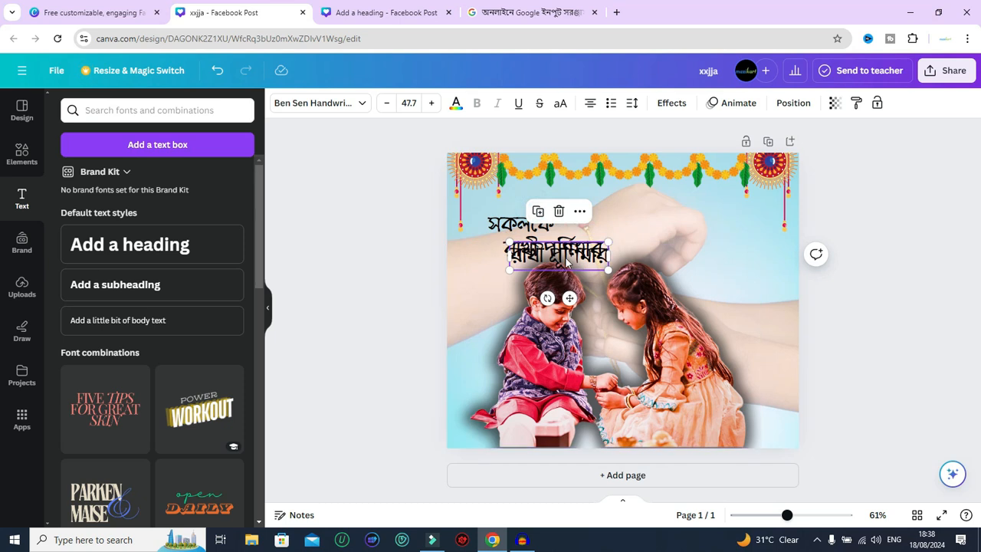
{"action": "left_click_drag", "start_coordinate": [569, 300], "coordinate": [663, 268]}
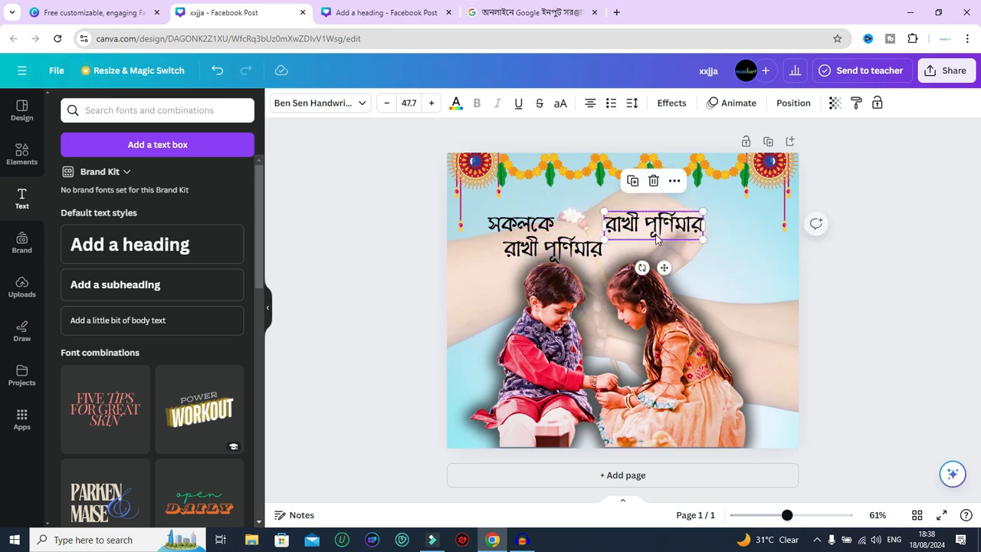
Replace the copied heading's text with "শুভেছা" and move it below the right end of "রাখী পূর্ণিমার".
{"action": "double_click", "coordinate": [656, 223]}
{"action": "right_click", "coordinate": [651, 218]}
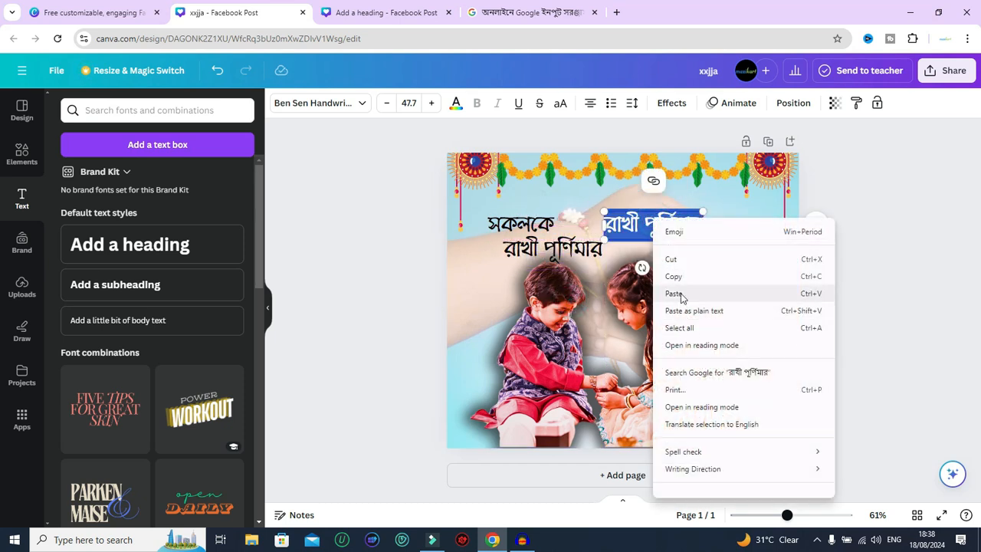
{"action": "left_click", "coordinate": [674, 292]}
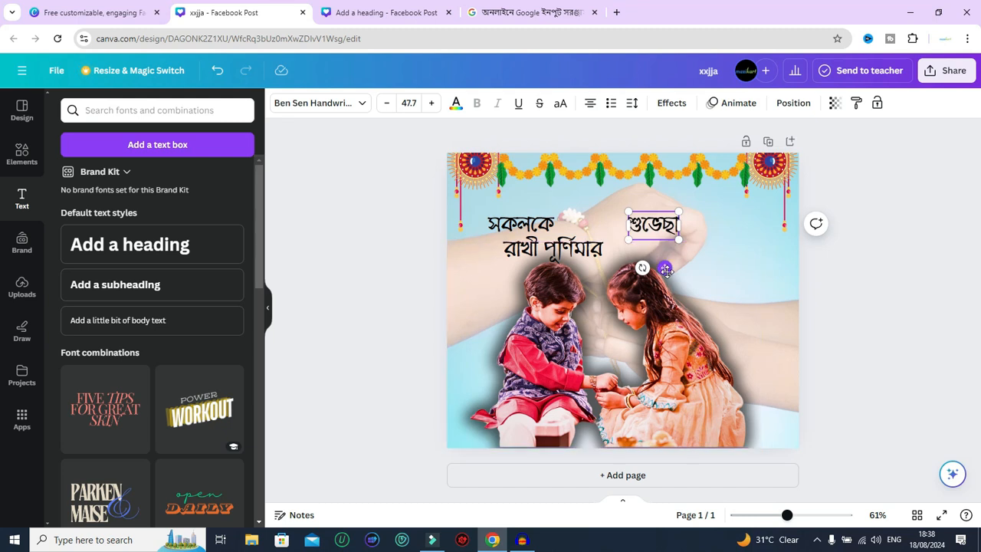
{"action": "left_click_drag", "start_coordinate": [666, 268], "coordinate": [600, 320]}
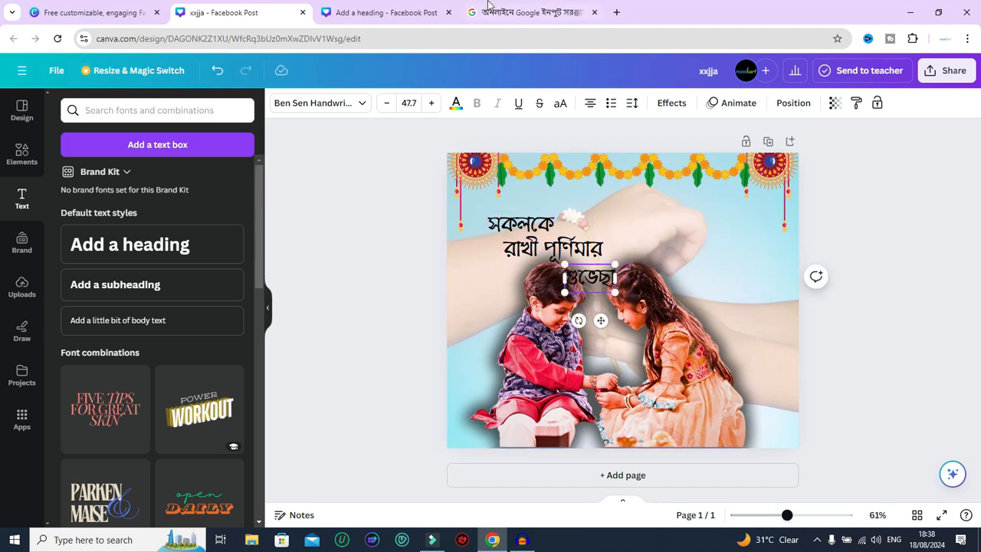
Following the finished reference design, enlarge the "রাখী পূর্ণিমার" heading to size 121 and position it across the page below "সকলকে".
{"action": "left_click", "coordinate": [526, 13]}
{"action": "left_click", "coordinate": [366, 14]}
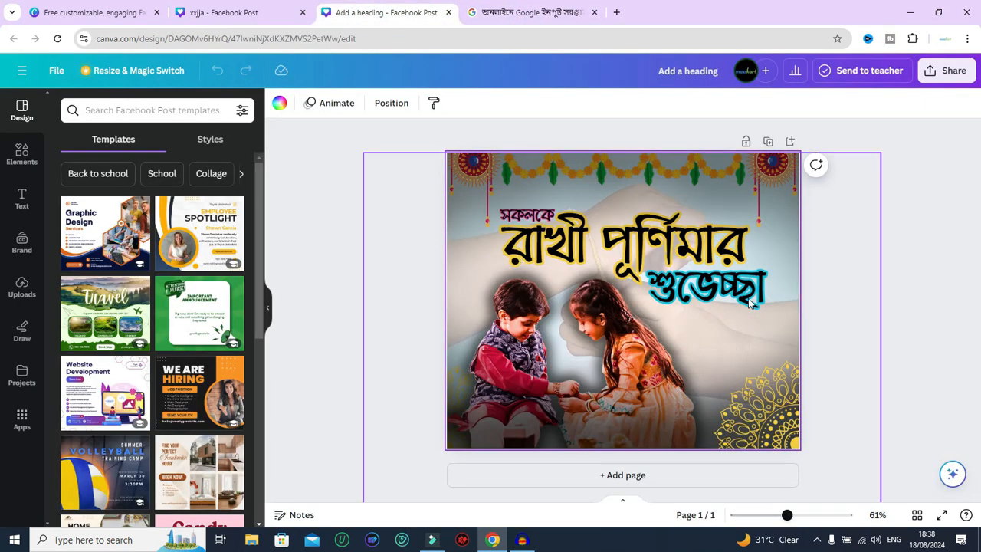
{"action": "left_click", "coordinate": [246, 9]}
{"action": "left_click", "coordinate": [521, 225]}
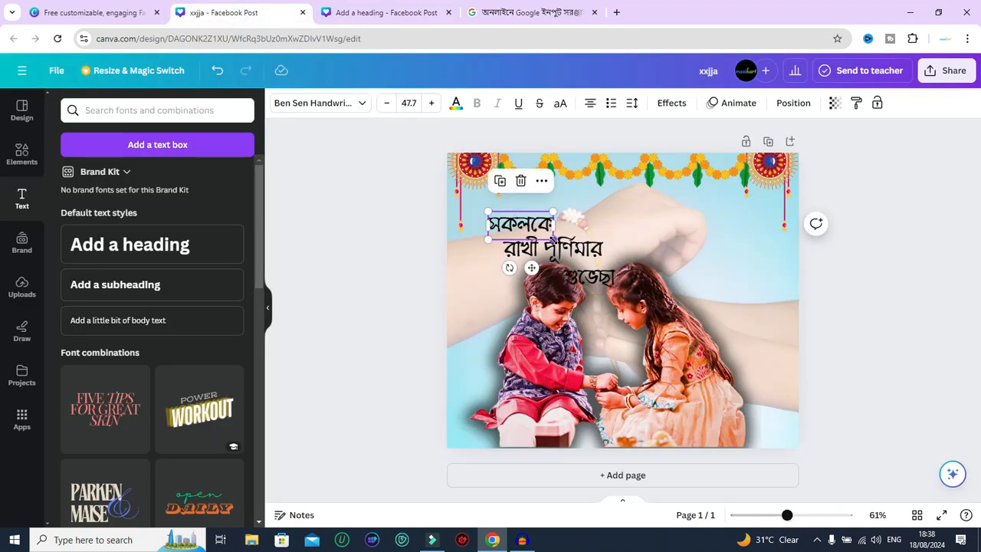
{"action": "left_click", "coordinate": [525, 263]}
{"action": "left_click_drag", "start_coordinate": [603, 265], "coordinate": [737, 365]}
{"action": "left_click_drag", "start_coordinate": [645, 282], "coordinate": [640, 266]}
Enlarge "শুভেছা" to size 88.6 under the right end of "রাখী পূর্ণিমার", and shift the sibling cutout down and left.
{"action": "left_click", "coordinate": [590, 281]}
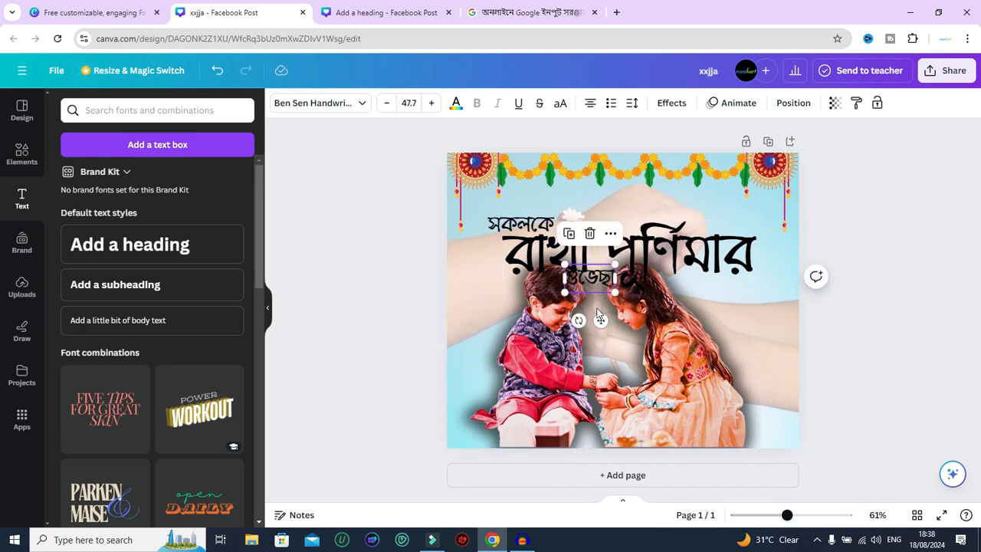
{"action": "left_click_drag", "start_coordinate": [600, 321], "coordinate": [734, 304]}
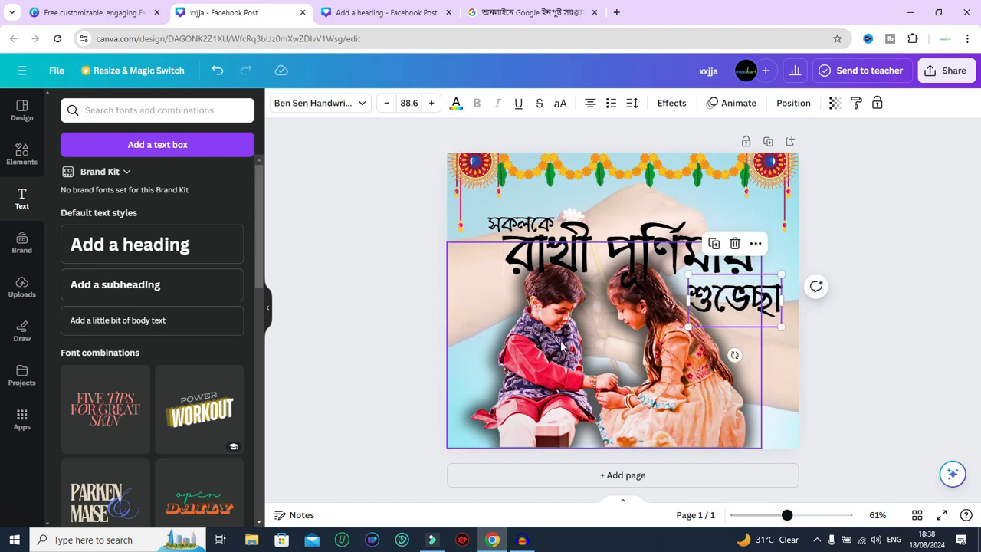
{"action": "left_click_drag", "start_coordinate": [563, 350], "coordinate": [537, 389]}
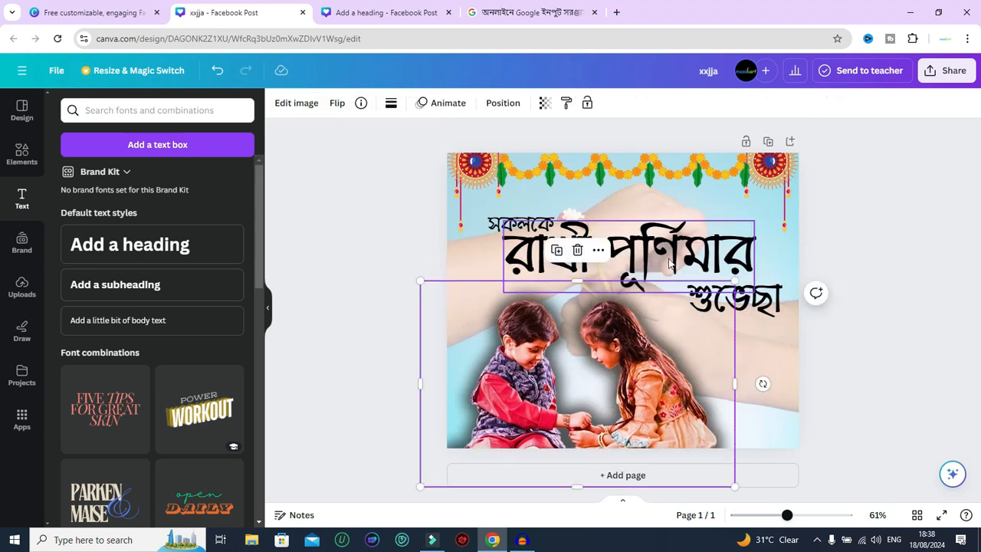
Nudge the "সকলকে" and "রাখী পূর্ণিমার" headings slightly upward toward the garland.
{"action": "left_click", "coordinate": [515, 226]}
{"action": "left_click", "coordinate": [494, 224]}
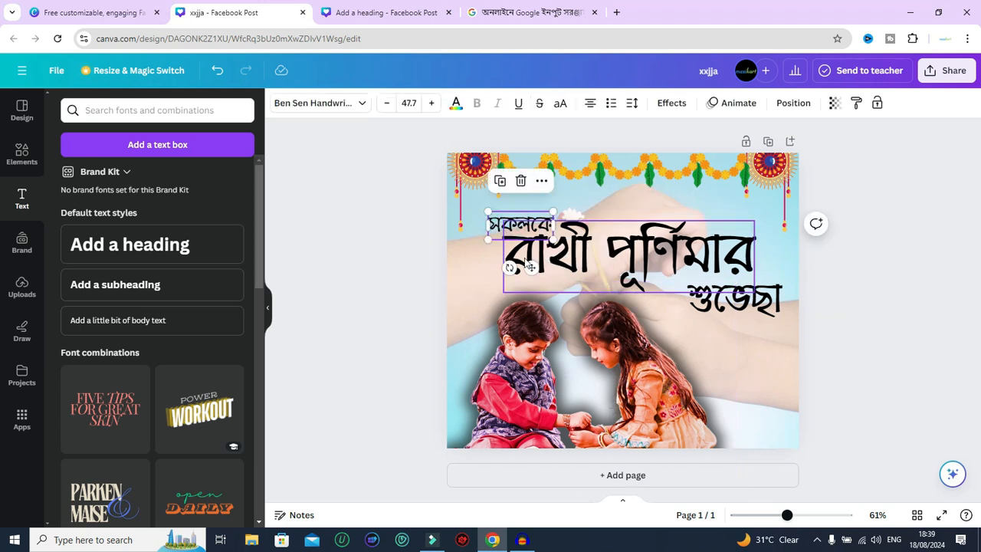
{"action": "left_click_drag", "start_coordinate": [531, 268], "coordinate": [532, 260]}
{"action": "left_click_drag", "start_coordinate": [602, 259], "coordinate": [603, 248]}
Enlarge the "শুভেছা" heading to size 109 and tuck it close under the end of "রাখী পূর্ণিমার".
{"action": "left_click", "coordinate": [735, 311]}
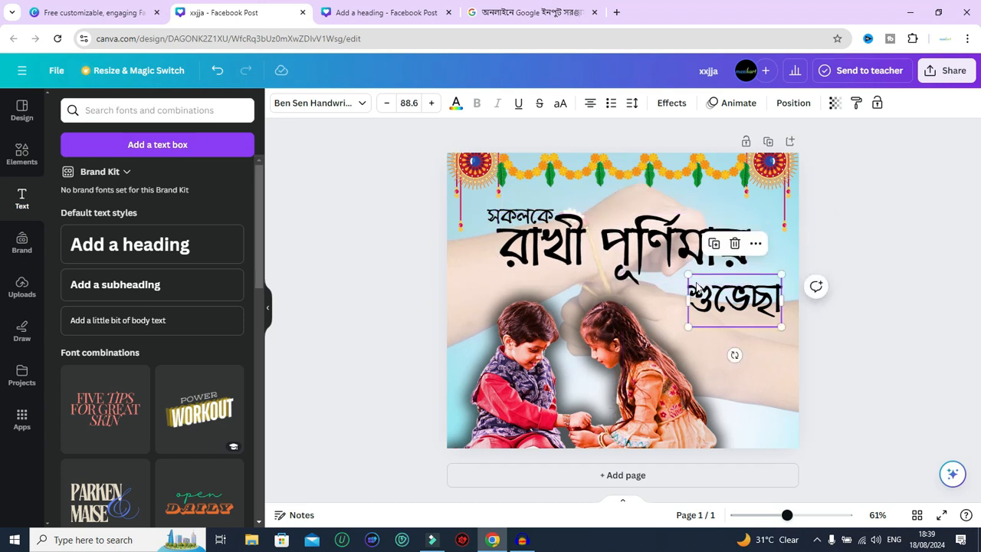
{"action": "left_click_drag", "start_coordinate": [687, 274], "coordinate": [665, 261]}
{"action": "left_click_drag", "start_coordinate": [720, 290], "coordinate": [708, 288]}
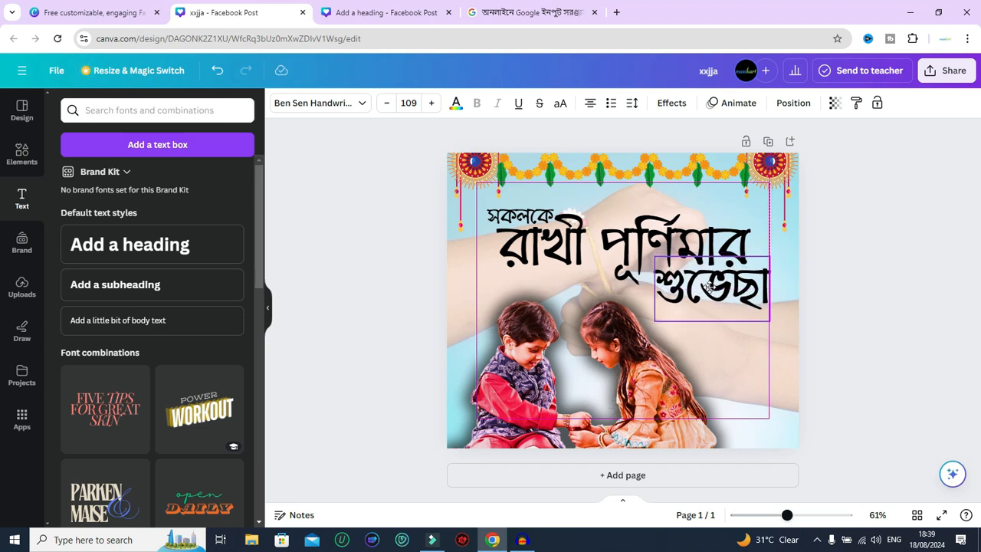
{"action": "left_click", "coordinate": [777, 342]}
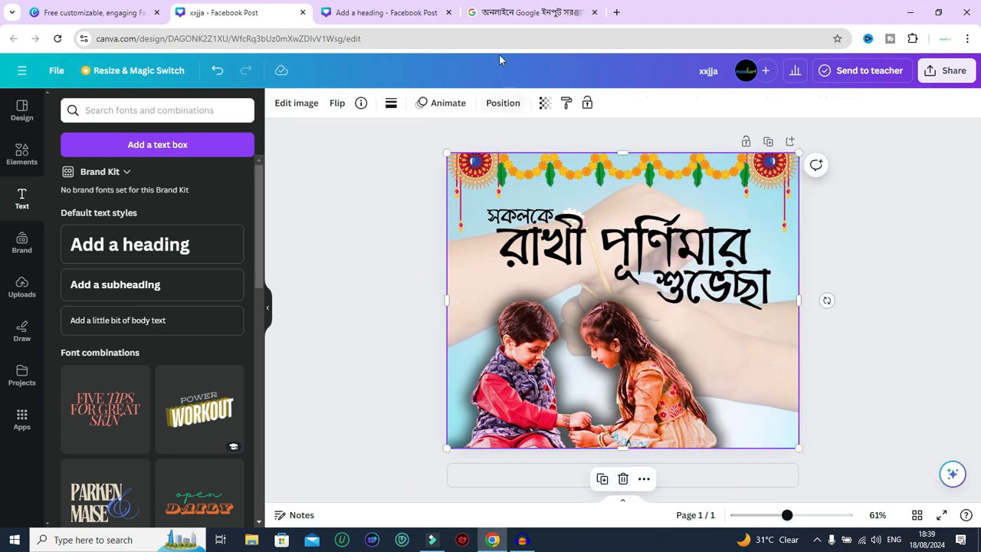
Check the reference design's text styling and give the "সকলকে" heading an Outline effect in red.
{"action": "left_click", "coordinate": [393, 15]}
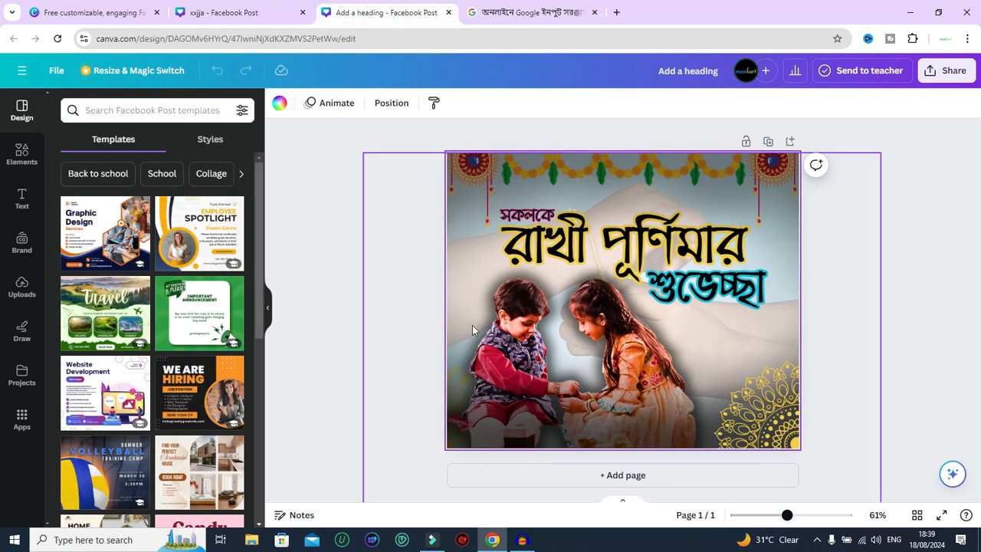
{"action": "left_click", "coordinate": [228, 13]}
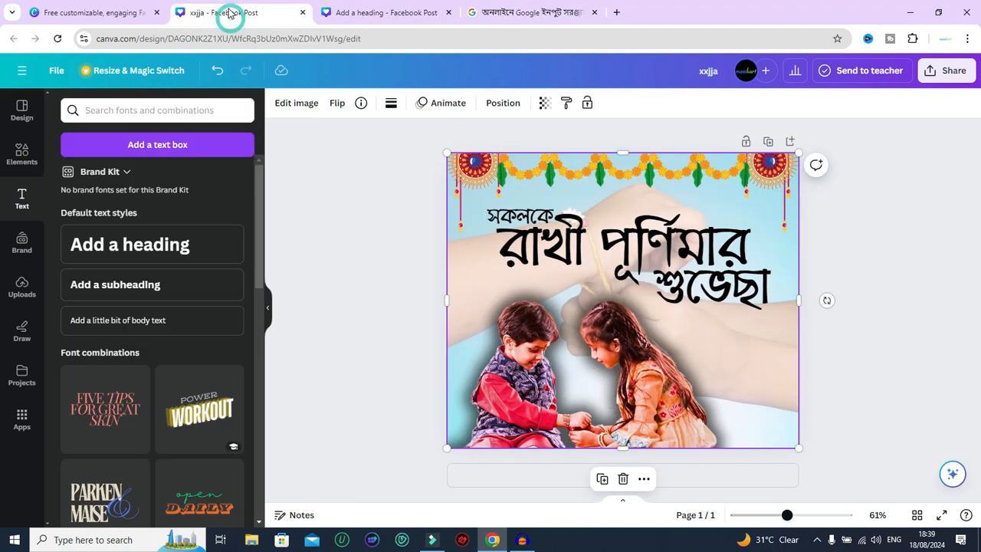
{"action": "left_click", "coordinate": [498, 215]}
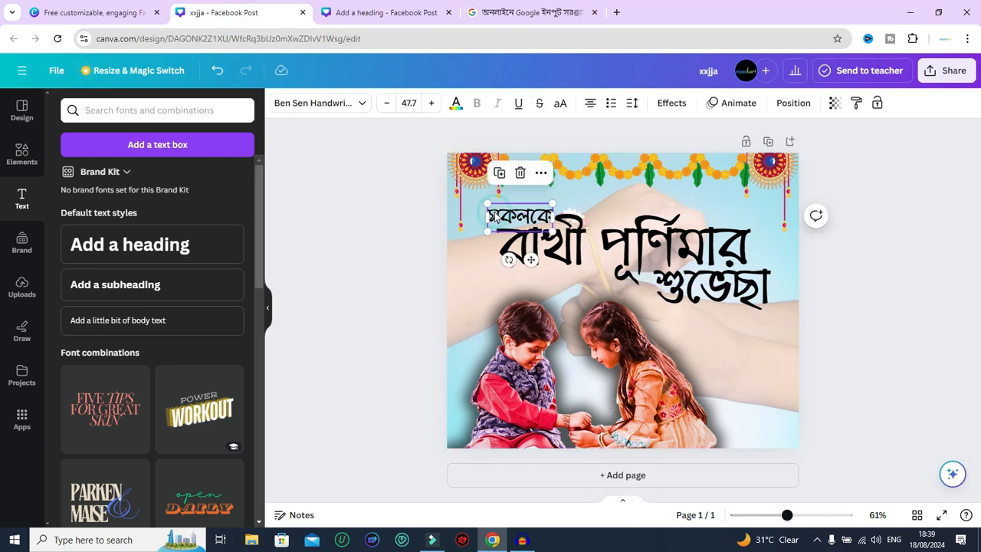
{"action": "left_click", "coordinate": [668, 107]}
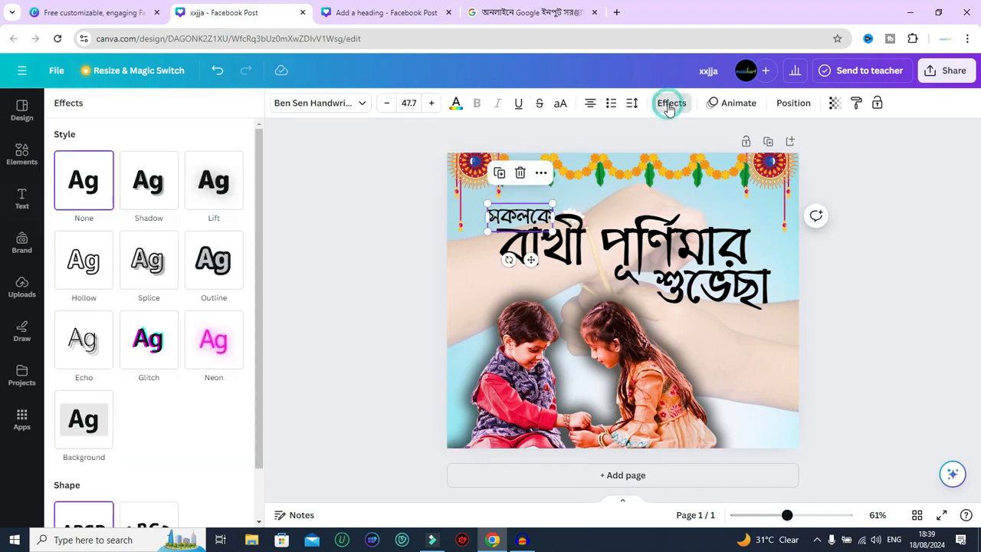
{"action": "left_click", "coordinate": [212, 262]}
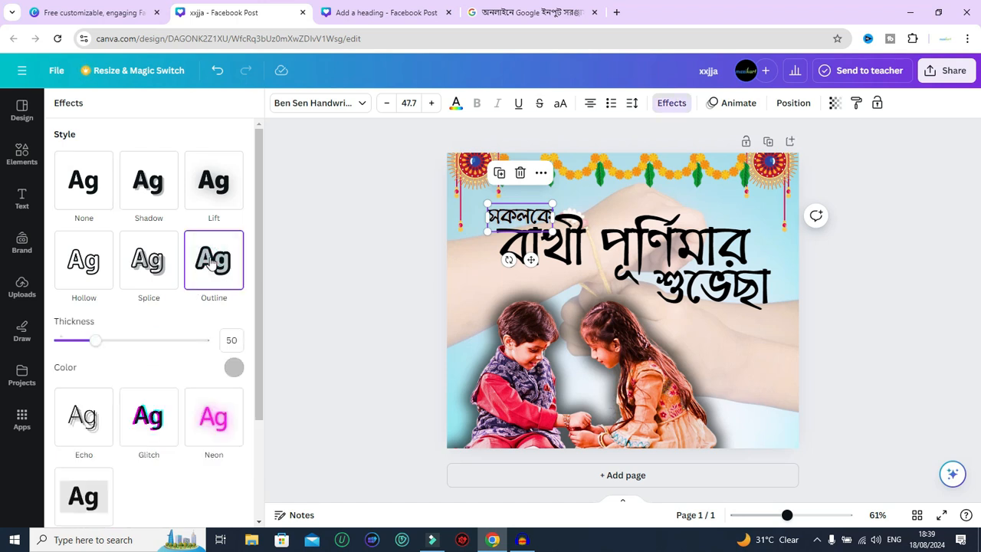
{"action": "left_click", "coordinate": [234, 369]}
{"action": "left_click_drag", "start_coordinate": [241, 212], "coordinate": [245, 316]}
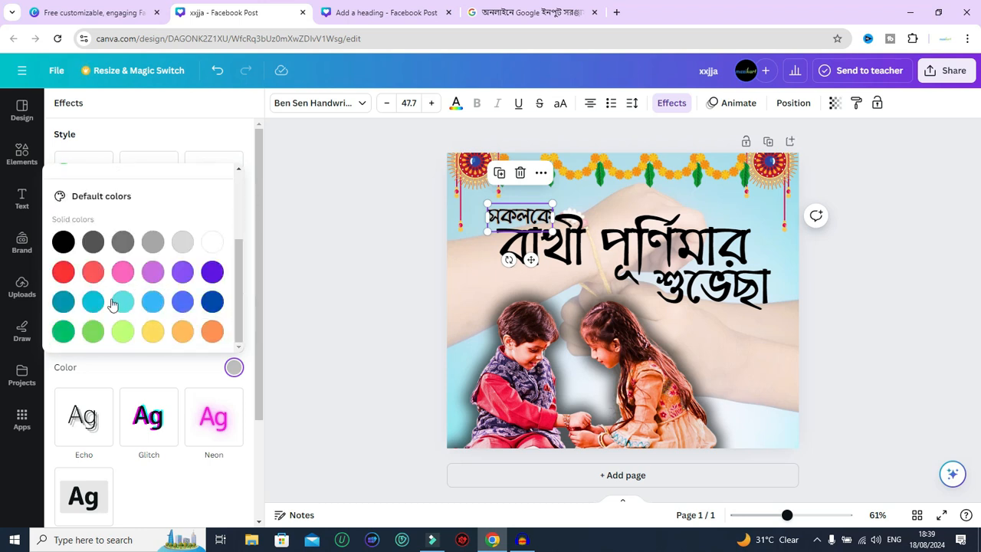
{"action": "left_click", "coordinate": [93, 272]}
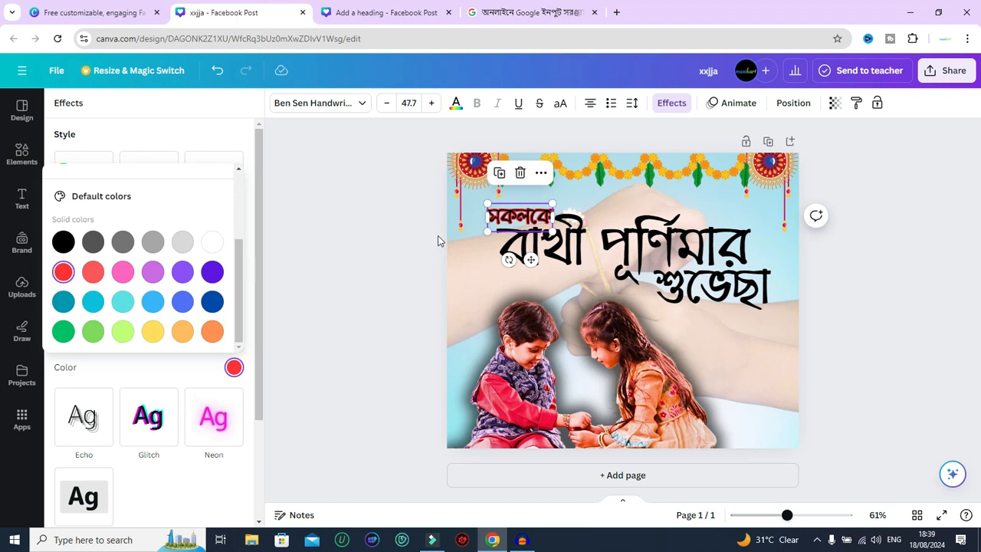
{"action": "left_click", "coordinate": [396, 244]}
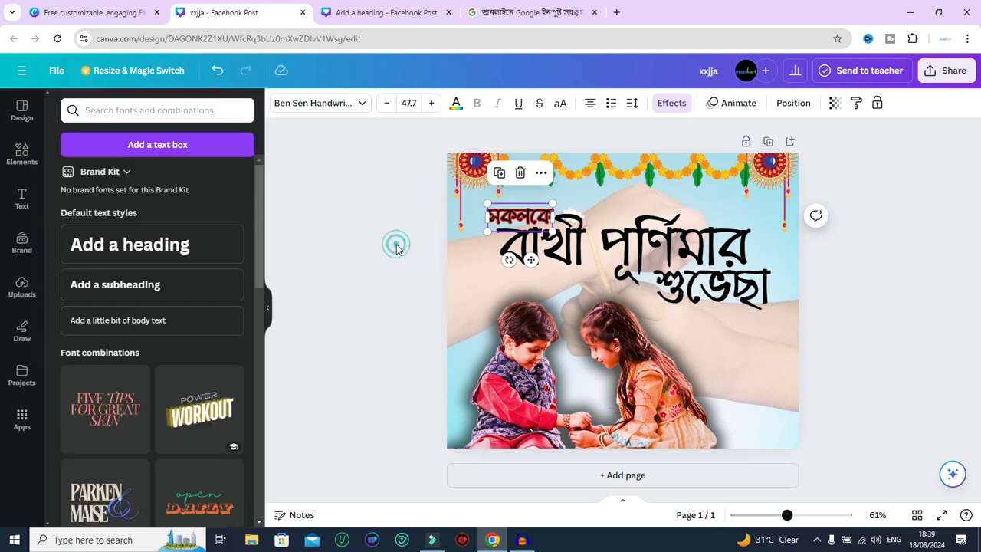
Give the "রাখী পূর্ণিমার" heading an Outline effect in bright green.
{"action": "left_click", "coordinate": [578, 252]}
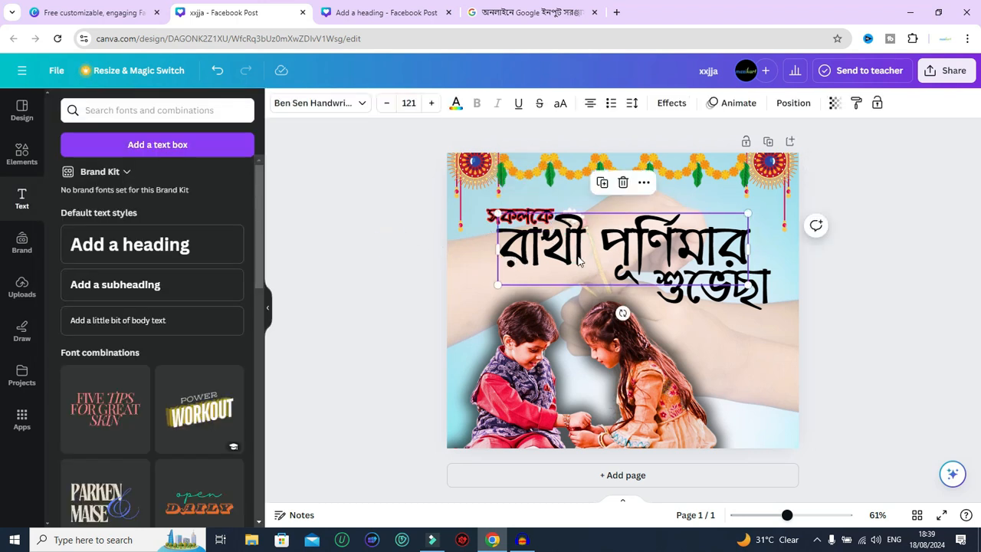
{"action": "left_click", "coordinate": [670, 103]}
{"action": "left_click", "coordinate": [213, 269]}
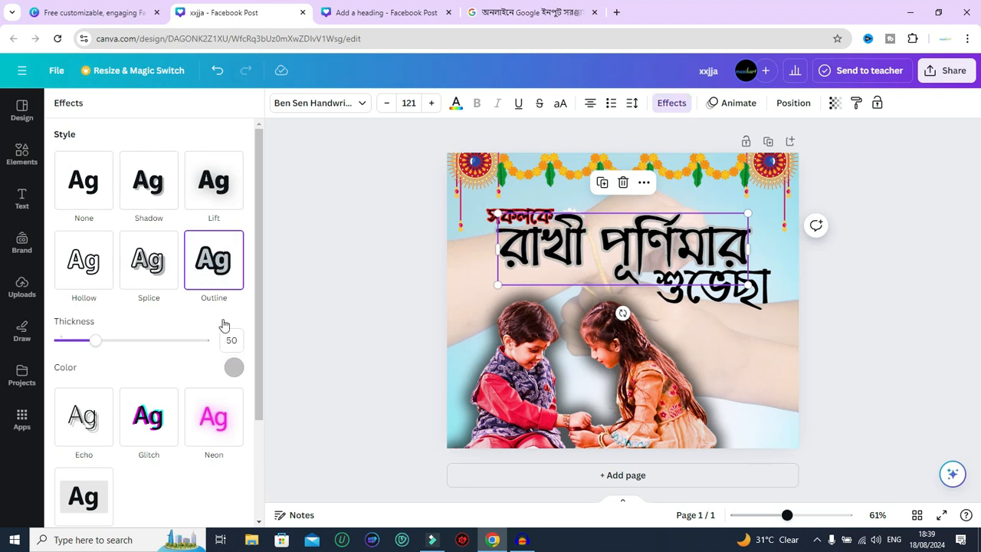
{"action": "left_click", "coordinate": [234, 368]}
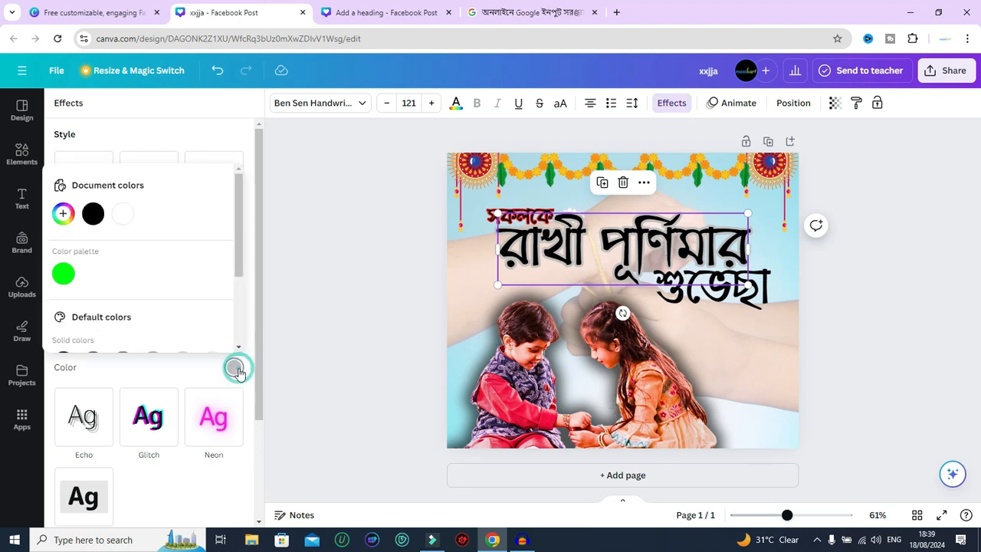
{"action": "left_click", "coordinate": [62, 272]}
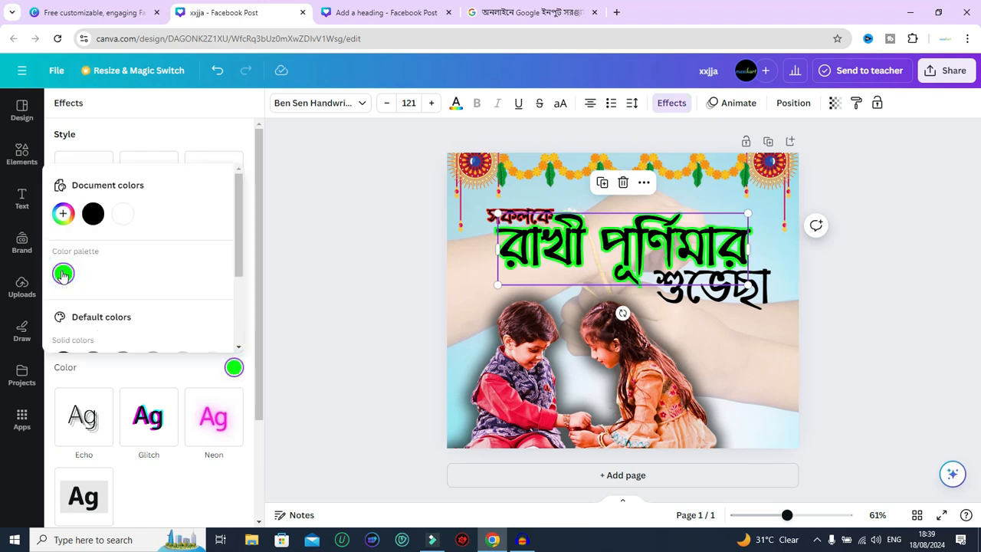
Give the "শুভেছা" heading an Outline effect in cyan from the default solid colours.
{"action": "left_click", "coordinate": [764, 299]}
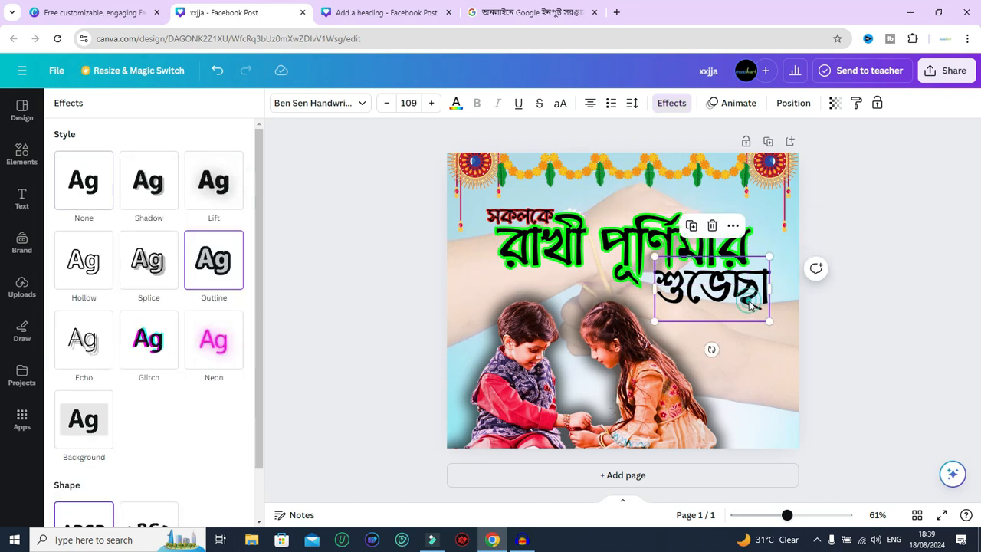
{"action": "left_click", "coordinate": [216, 262]}
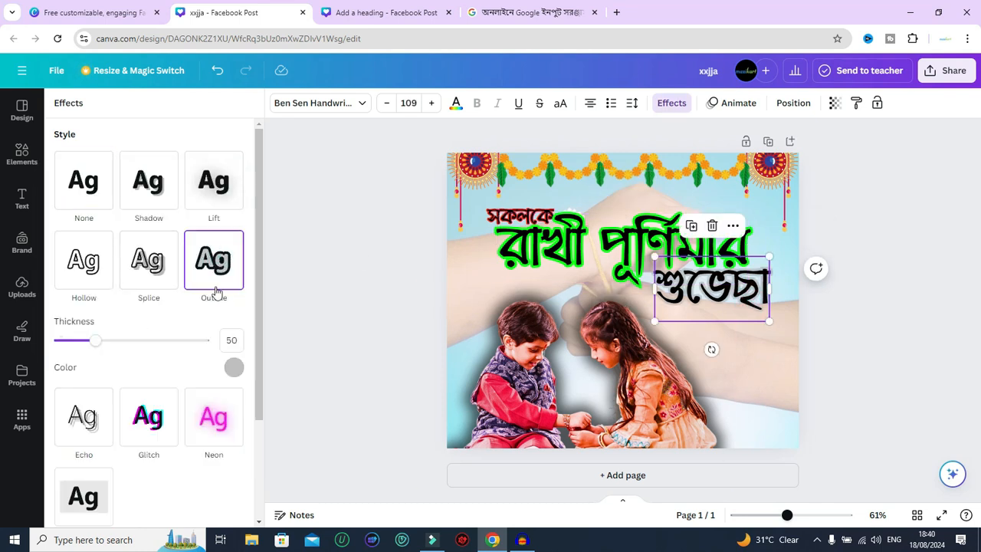
{"action": "scroll", "coordinate": [214, 299], "scroll_direction": "down", "scroll_amount": 1}
{"action": "left_click", "coordinate": [234, 308]}
{"action": "scroll", "coordinate": [121, 388], "scroll_direction": "down", "scroll_amount": 3}
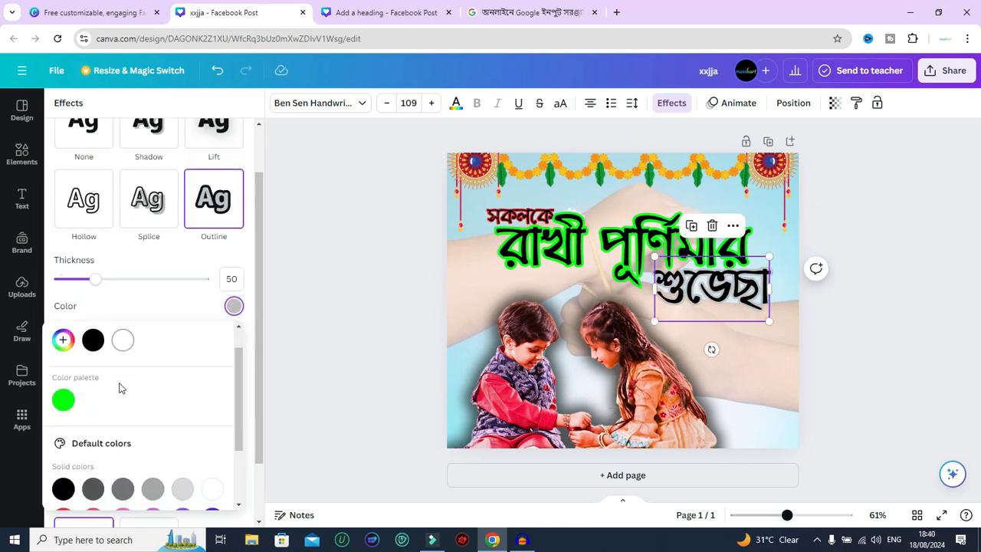
{"action": "left_click", "coordinate": [92, 460]}
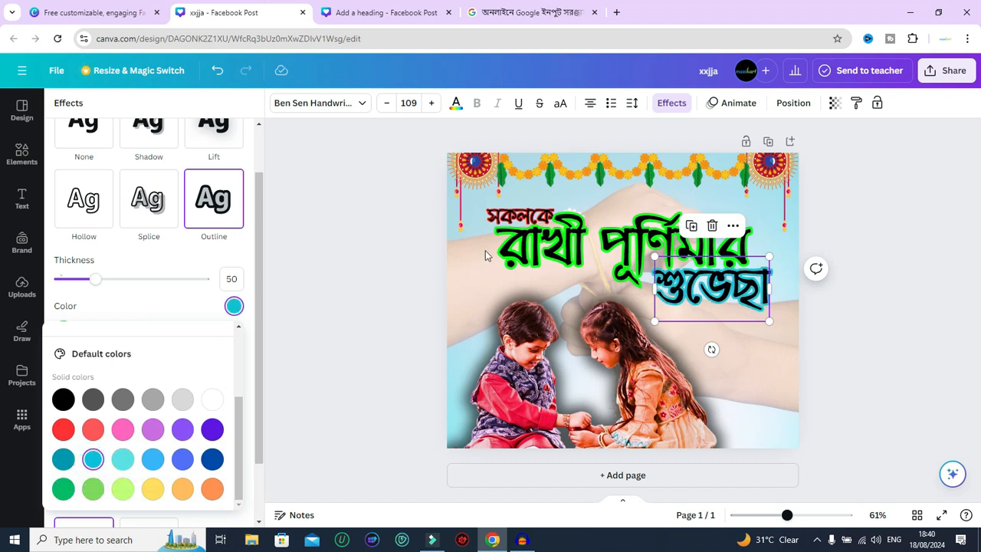
{"action": "left_click", "coordinate": [759, 375]}
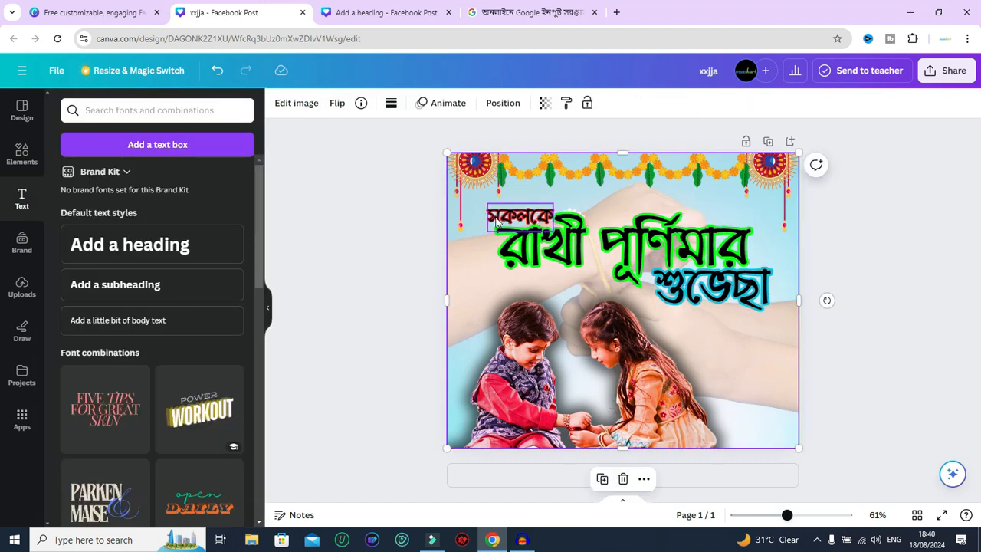
Nudge the "সকলকে", "রাখী পূর্ণিমার" and "শুভেছা" headings slightly upward, with "সকলকে" also moved a little left.
{"action": "left_click", "coordinate": [493, 219]}
{"action": "left_click_drag", "start_coordinate": [493, 220], "coordinate": [491, 216]}
{"action": "left_click", "coordinate": [567, 244]}
{"action": "left_click_drag", "start_coordinate": [568, 244], "coordinate": [567, 242]}
{"action": "left_click", "coordinate": [719, 294]}
{"action": "left_click_drag", "start_coordinate": [718, 294], "coordinate": [718, 290]}
{"action": "left_click", "coordinate": [911, 264]}
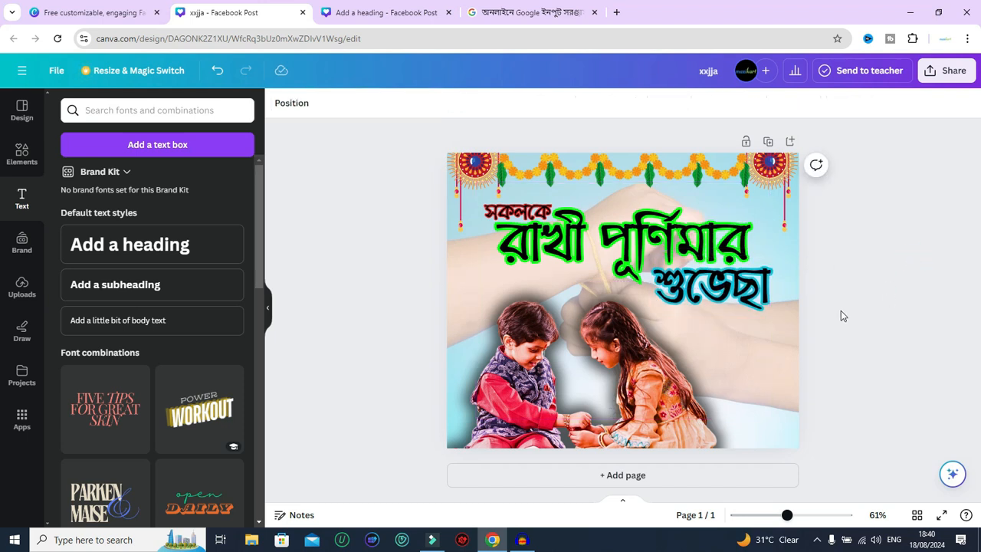
Check the reference design's shading, and search the elements for "shadow", showing all matching graphics.
{"action": "left_click", "coordinate": [385, 14]}
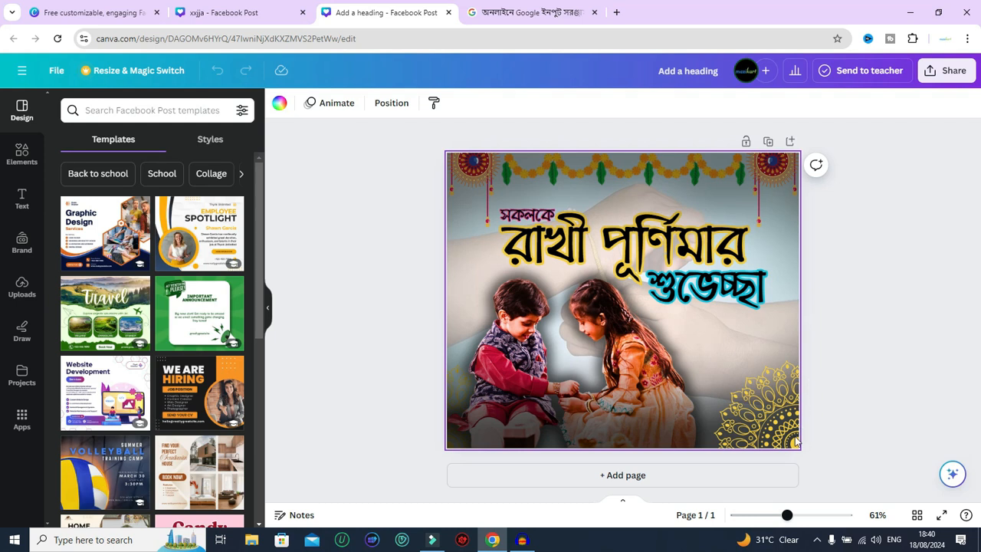
{"action": "left_click", "coordinate": [204, 9]}
{"action": "left_click", "coordinate": [330, 185]}
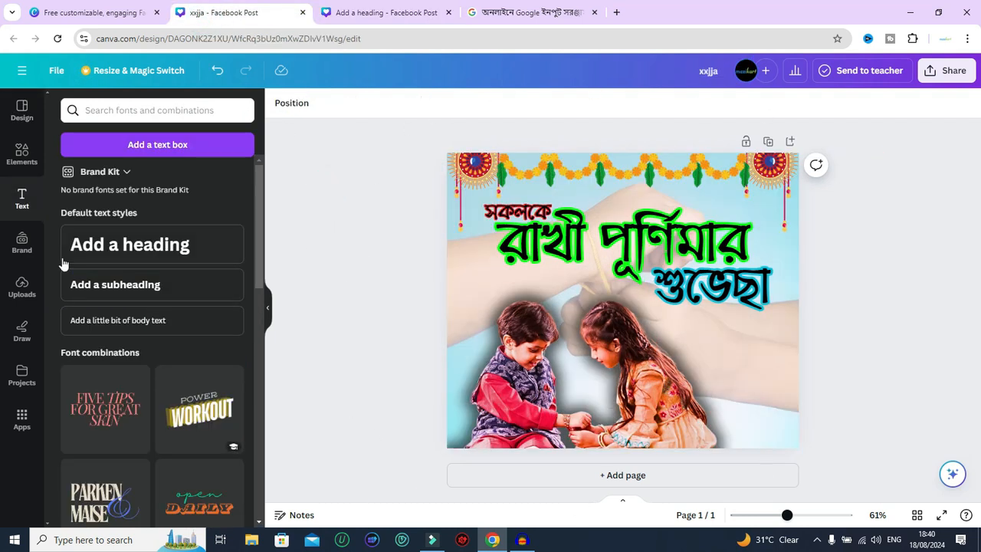
{"action": "left_click", "coordinate": [20, 154]}
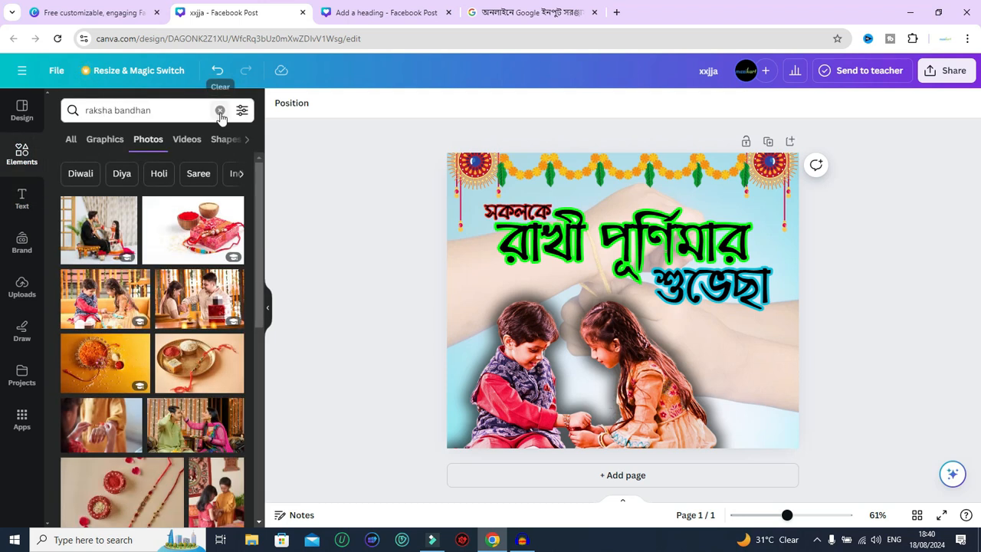
{"action": "left_click", "coordinate": [219, 111]}
{"action": "left_click", "coordinate": [138, 109]}
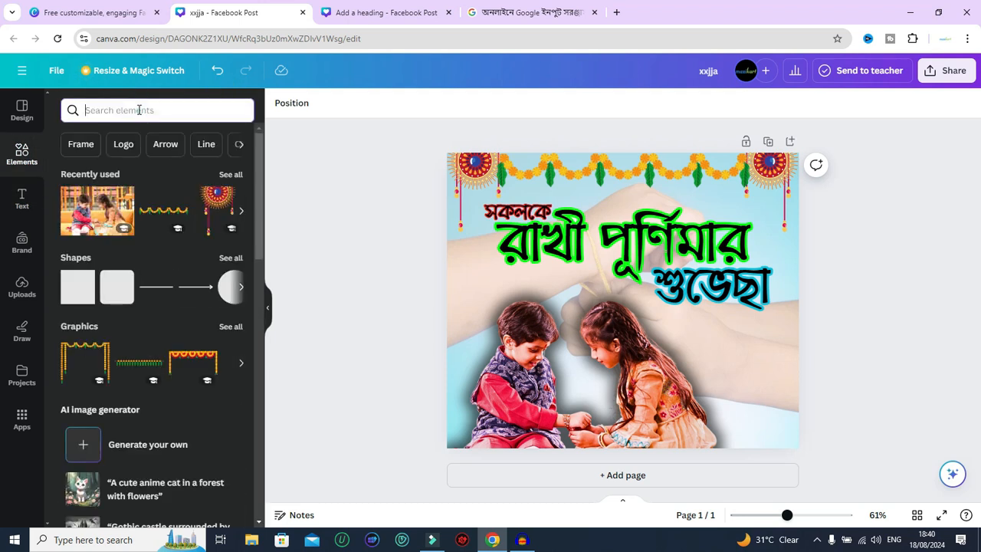
{"action": "type", "text": "x"}
{"action": "key", "text": "BackSpace"}
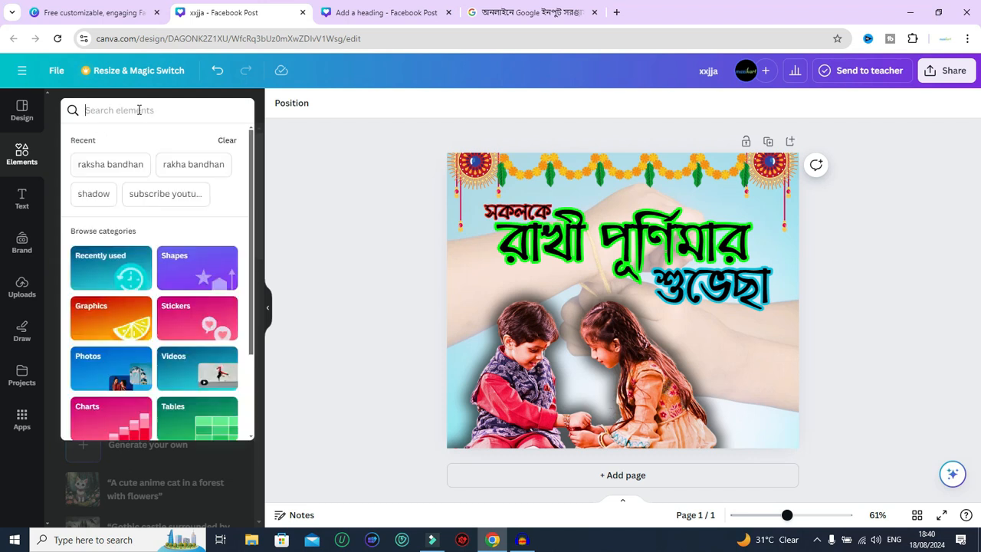
{"action": "type", "text": "sh"}
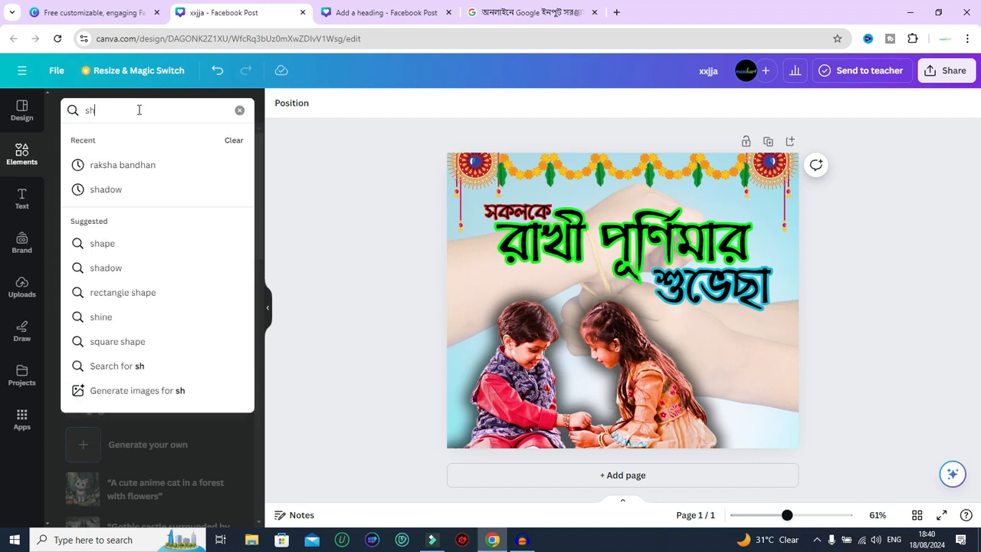
{"action": "left_click", "coordinate": [100, 187]}
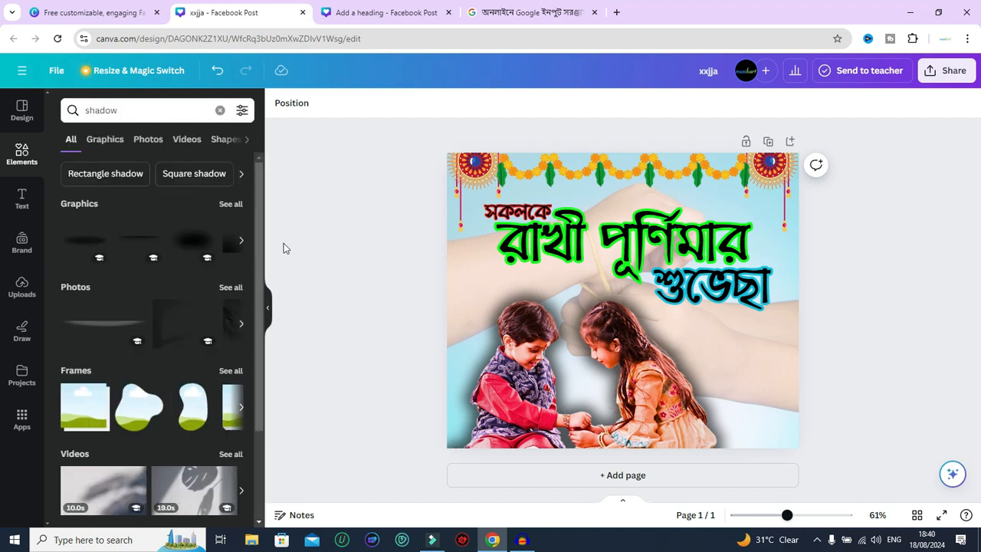
{"action": "left_click", "coordinate": [227, 203]}
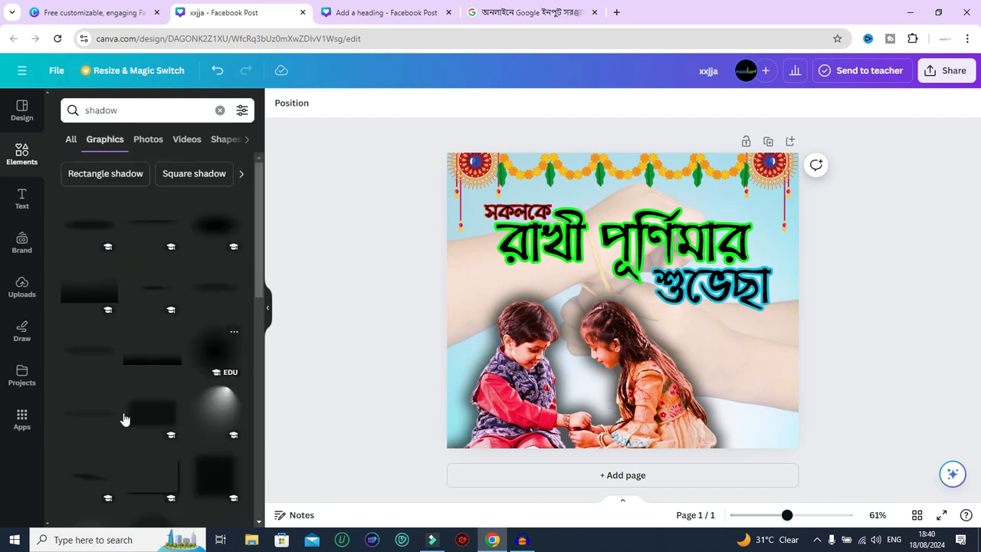
Add a black fading shadow graphic, enlarge it to the full page width and align it with the page's bottom edge.
{"action": "scroll", "coordinate": [164, 317], "scroll_direction": "down", "scroll_amount": 5}
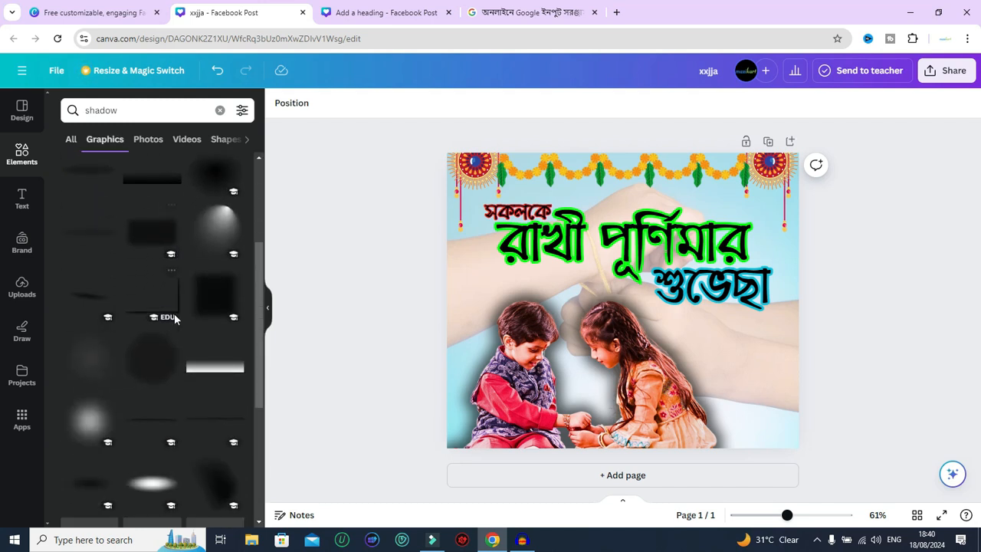
{"action": "scroll", "coordinate": [151, 371], "scroll_direction": "down", "scroll_amount": 4}
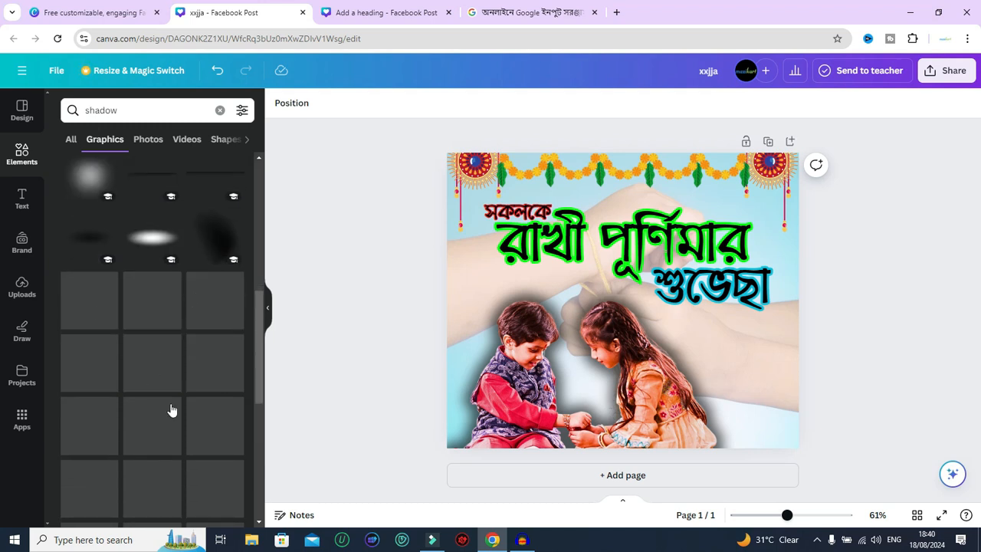
{"action": "scroll", "coordinate": [164, 359], "scroll_direction": "down", "scroll_amount": 5}
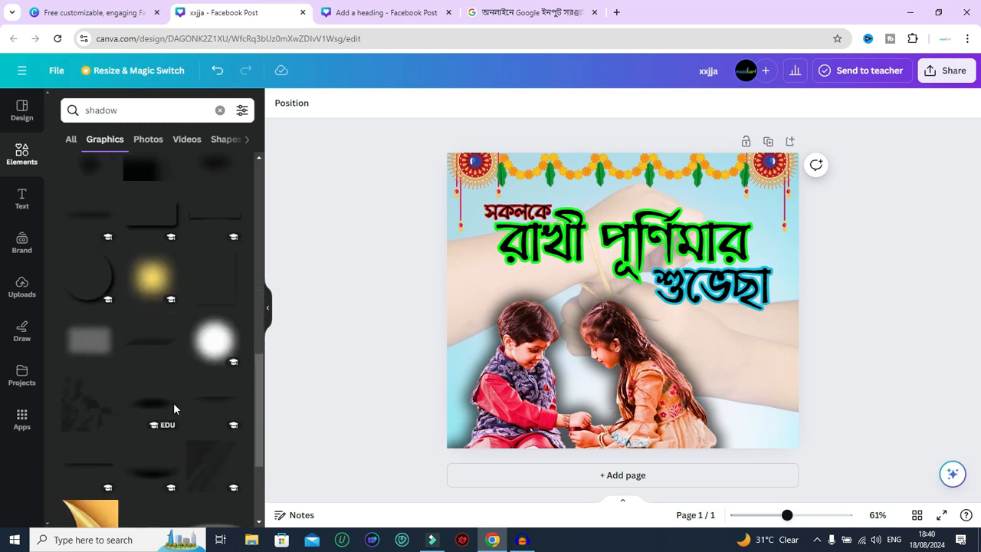
{"action": "scroll", "coordinate": [153, 311], "scroll_direction": "down", "scroll_amount": 2}
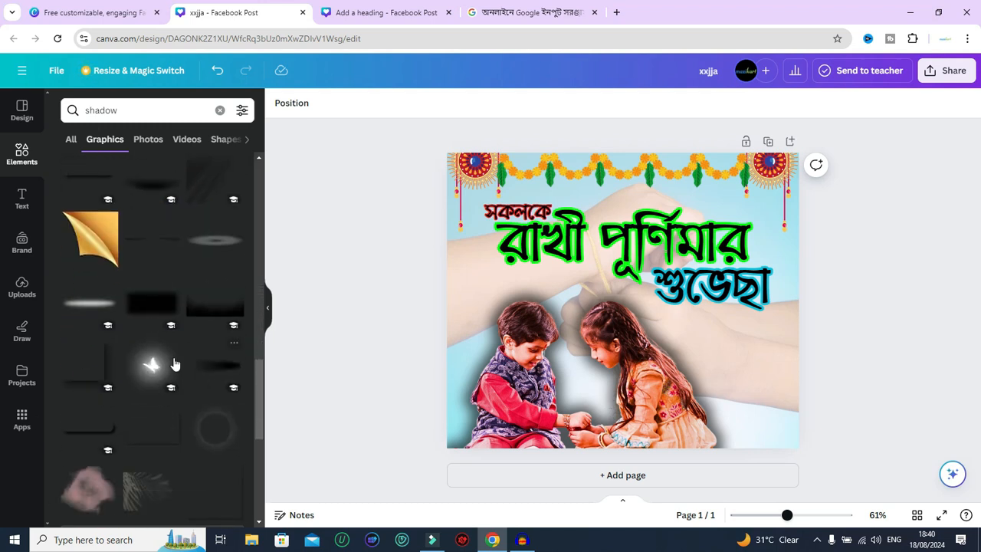
{"action": "left_click", "coordinate": [214, 306]}
{"action": "left_click_drag", "start_coordinate": [619, 334], "coordinate": [587, 290]}
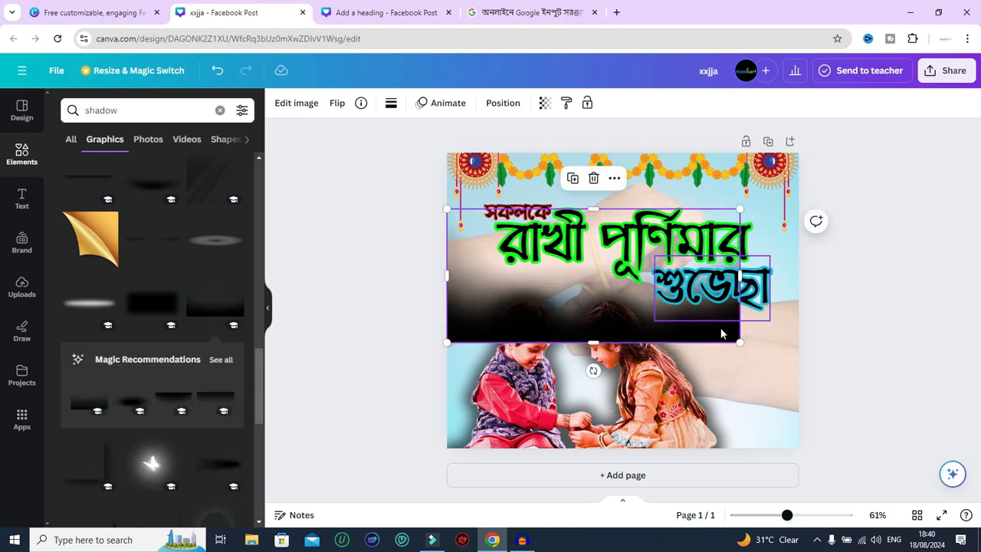
{"action": "left_click_drag", "start_coordinate": [739, 344], "coordinate": [778, 407]}
{"action": "left_click", "coordinate": [690, 318]}
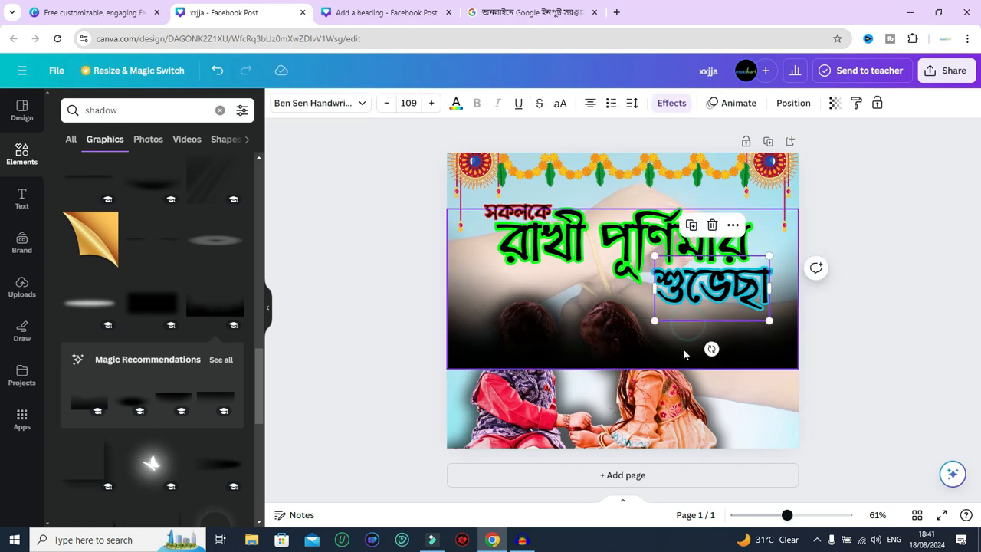
{"action": "left_click", "coordinate": [546, 327]}
{"action": "left_click_drag", "start_coordinate": [539, 309], "coordinate": [537, 392]}
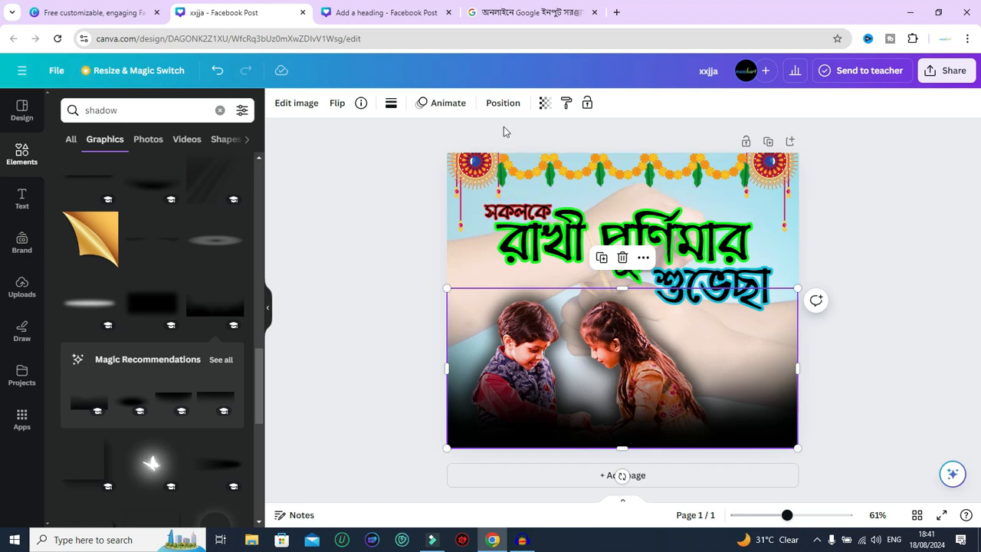
Set the bottom shadow graphic's transparency to 62.
{"action": "left_click", "coordinate": [544, 103]}
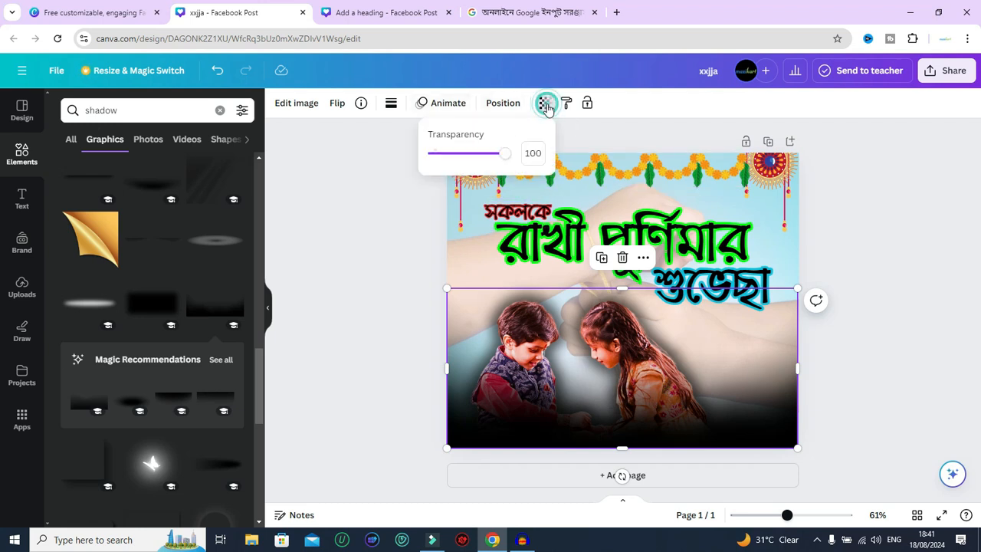
{"action": "left_click_drag", "start_coordinate": [504, 158], "coordinate": [478, 159]}
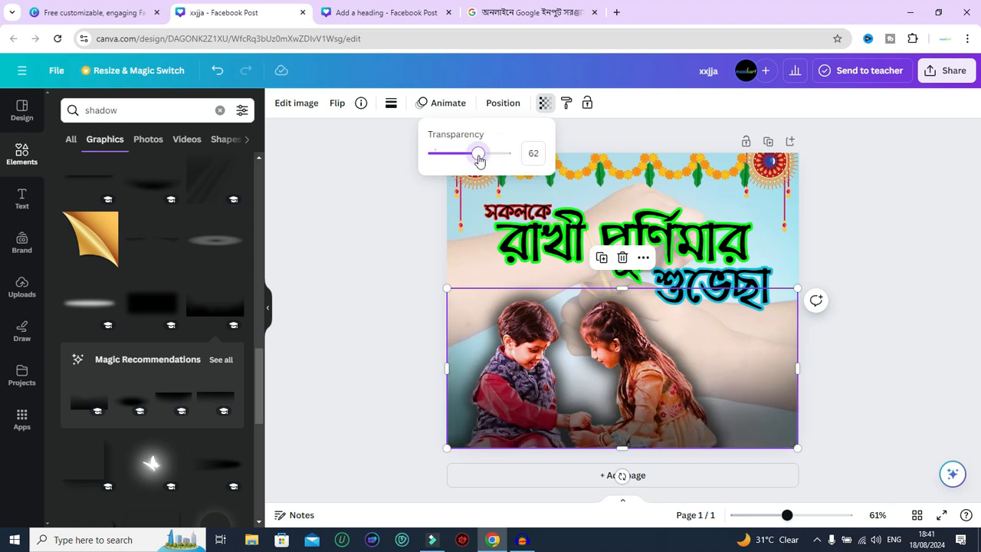
{"action": "left_click", "coordinate": [895, 377]}
{"action": "left_click", "coordinate": [890, 373]}
Duplicate the bottom shadow, rotate the copy upside down and align it with the page's top edge.
{"action": "left_click", "coordinate": [730, 365]}
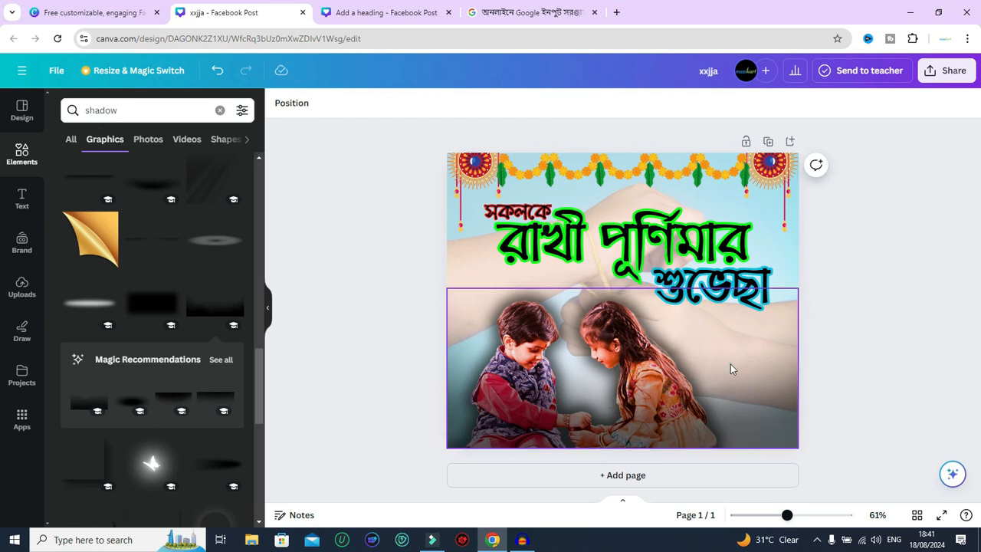
{"action": "left_click", "coordinate": [601, 257]}
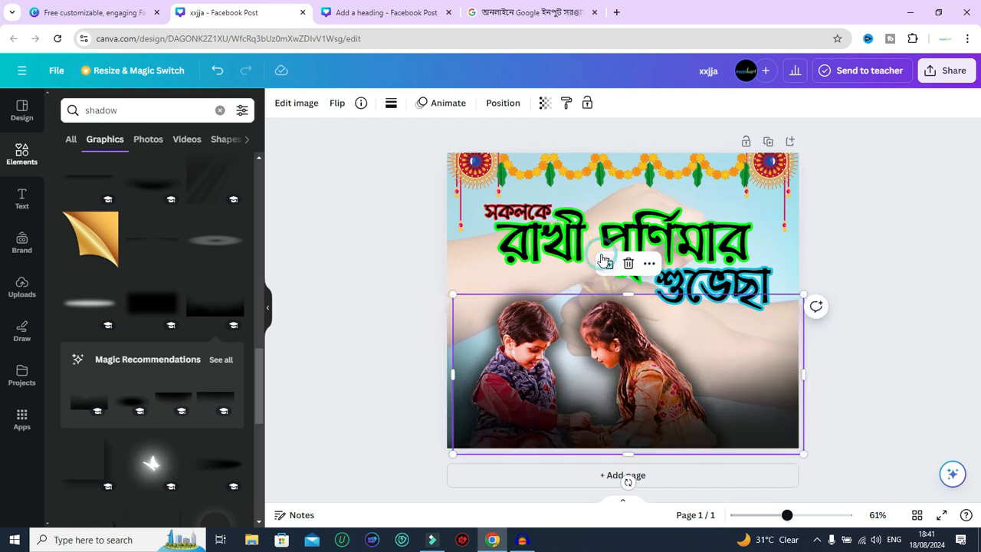
{"action": "left_click_drag", "start_coordinate": [669, 392], "coordinate": [664, 307]}
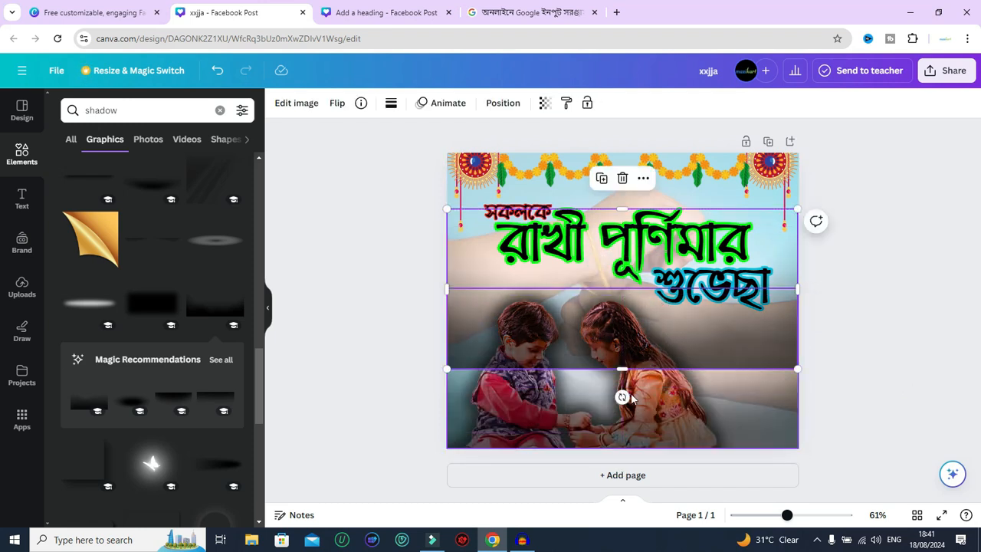
{"action": "left_click_drag", "start_coordinate": [621, 397], "coordinate": [624, 255]}
{"action": "left_click_drag", "start_coordinate": [511, 292], "coordinate": [511, 231]}
{"action": "left_click", "coordinate": [874, 346]}
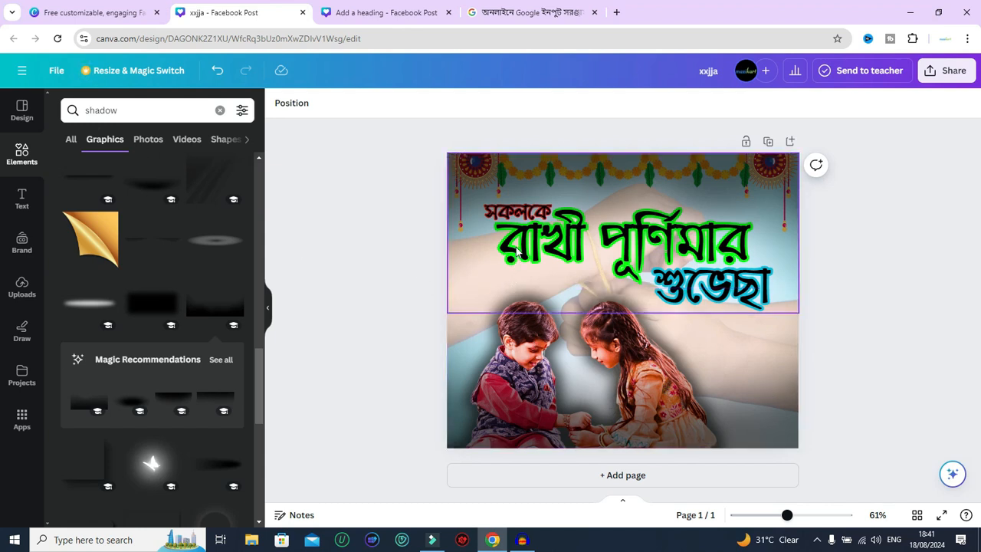
Select the photo of the two children from the layer list and move it slightly up on the page, below the greeting text.
{"action": "left_click", "coordinate": [552, 198]}
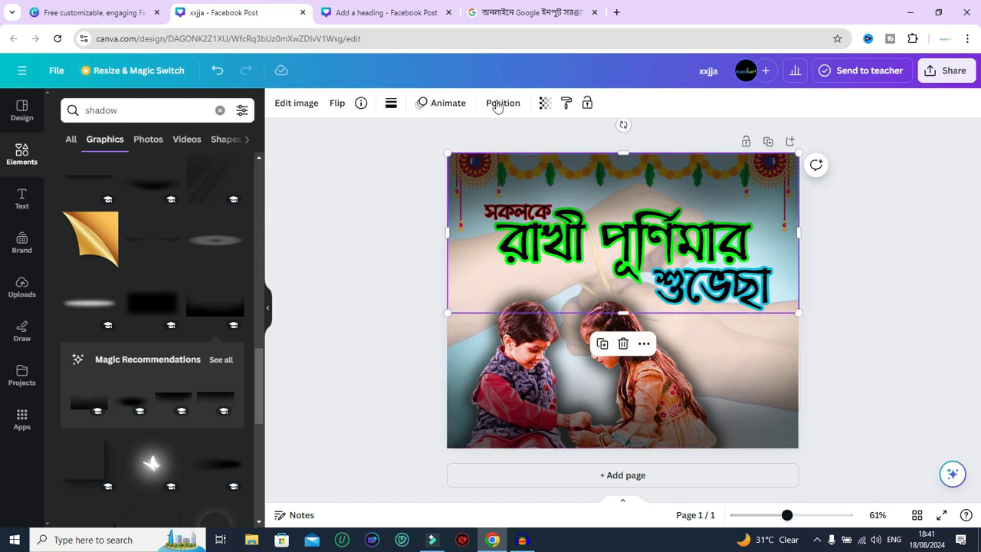
{"action": "right_click", "coordinate": [559, 189]}
{"action": "mouse_move", "coordinate": [611, 291]}
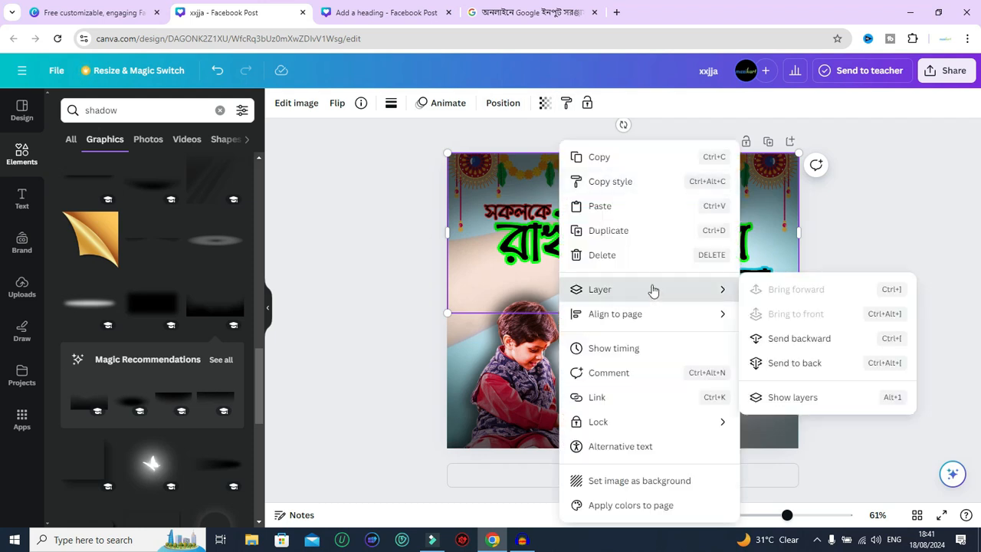
{"action": "left_click", "coordinate": [786, 398]}
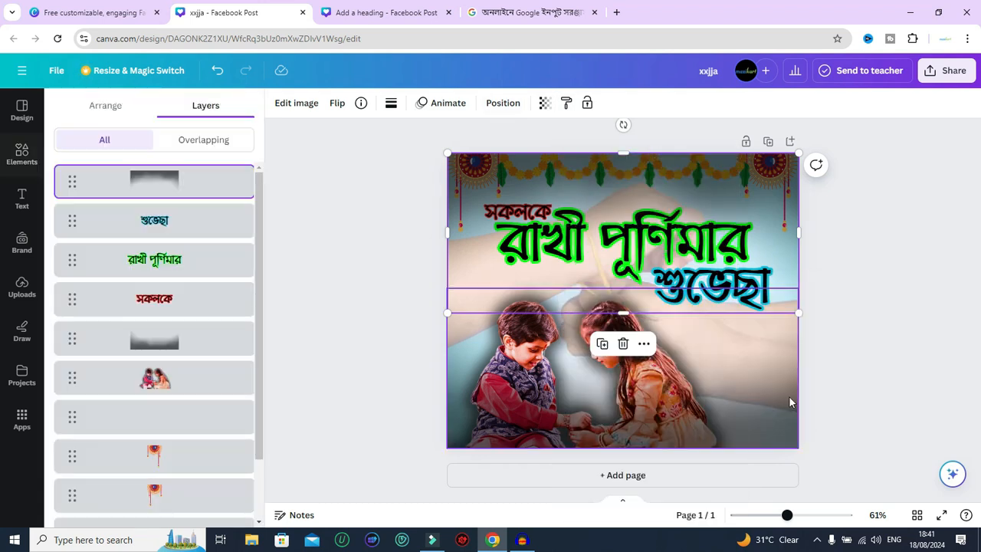
{"action": "left_click", "coordinate": [73, 380]}
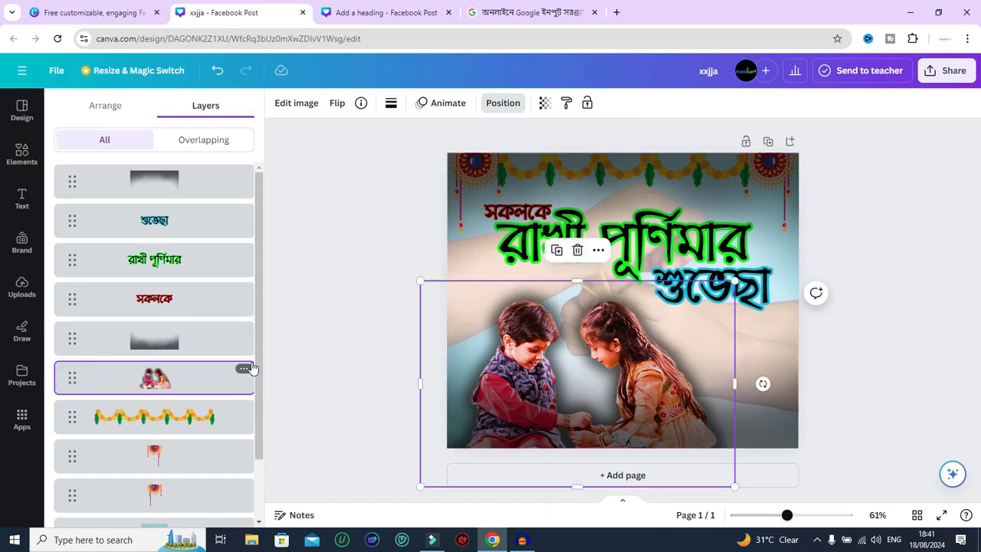
{"action": "left_click_drag", "start_coordinate": [553, 388], "coordinate": [541, 363]}
{"action": "left_click", "coordinate": [872, 393]}
{"action": "left_click", "coordinate": [871, 391]}
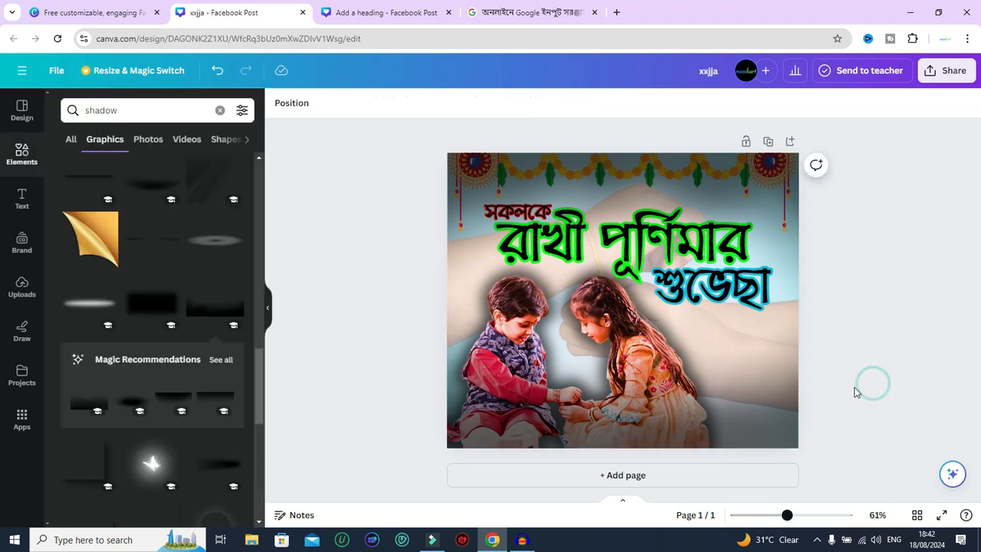
Following the reference design, add the recently used gold mandala, enlarge it and place it partly cropped in the page's lower-right corner.
{"action": "left_click", "coordinate": [393, 15]}
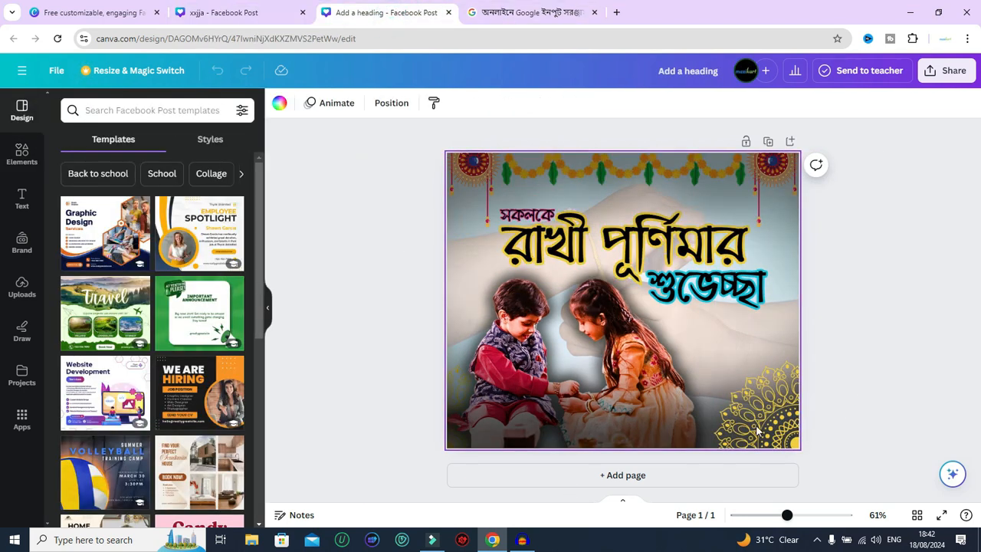
{"action": "left_click", "coordinate": [246, 15]}
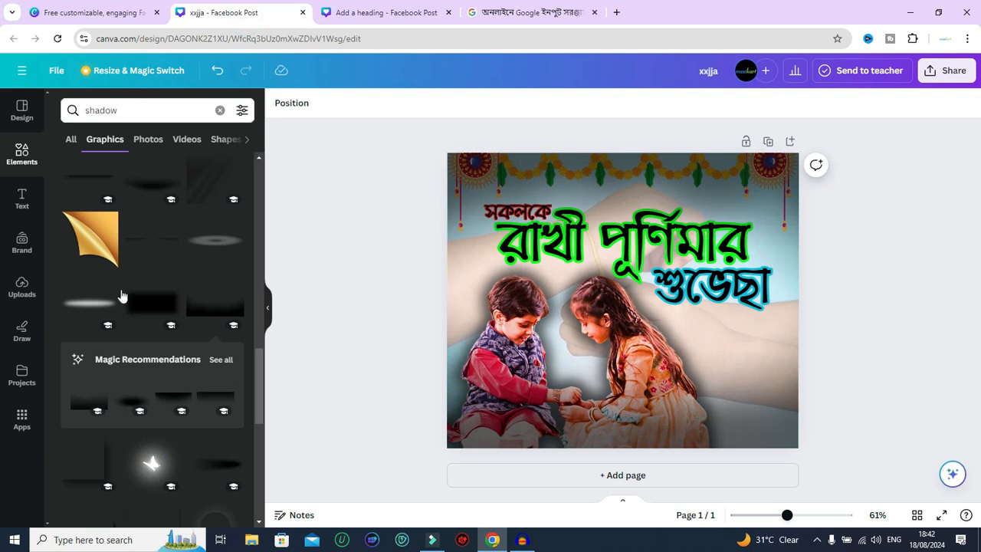
{"action": "left_click", "coordinate": [22, 156]}
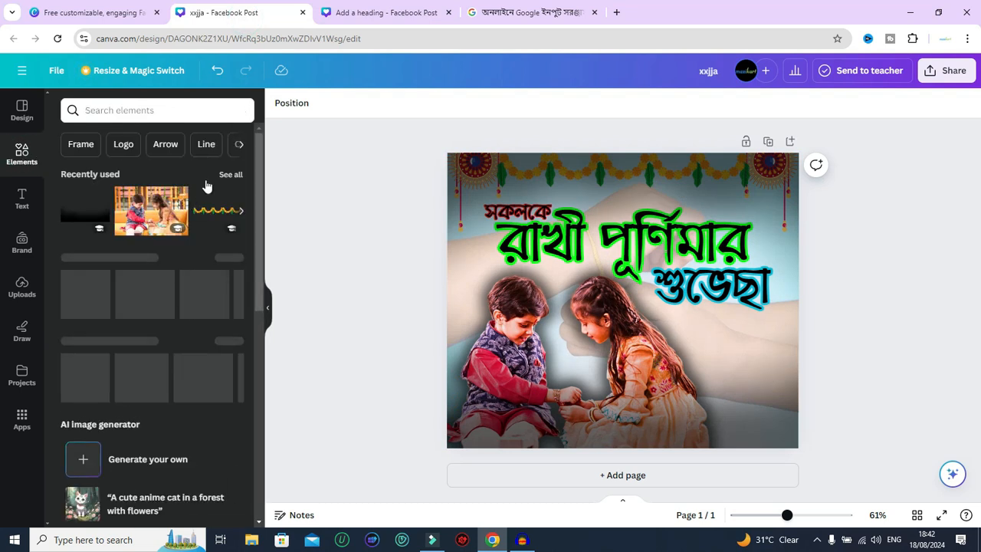
{"action": "left_click", "coordinate": [231, 175]}
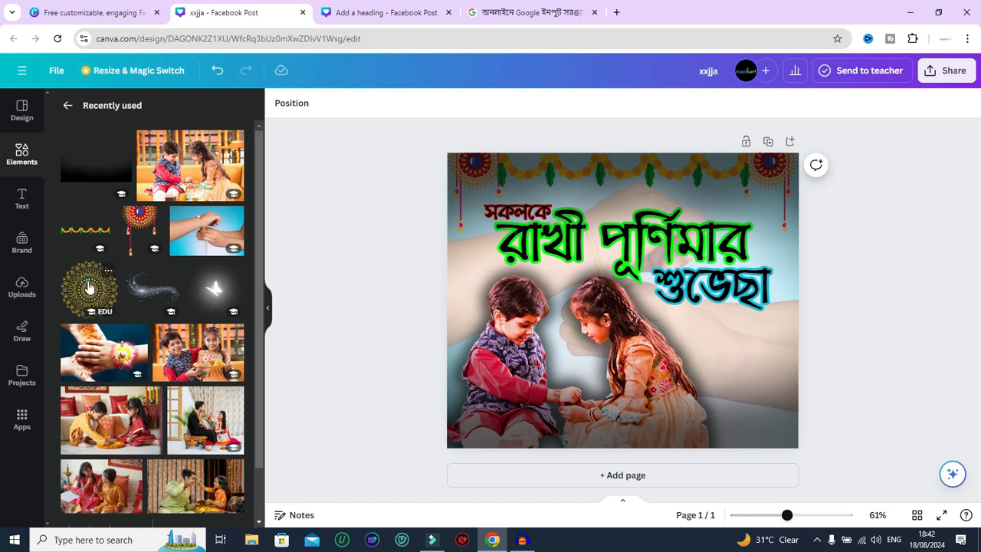
{"action": "left_click", "coordinate": [89, 286]}
{"action": "left_click_drag", "start_coordinate": [652, 317], "coordinate": [790, 442]}
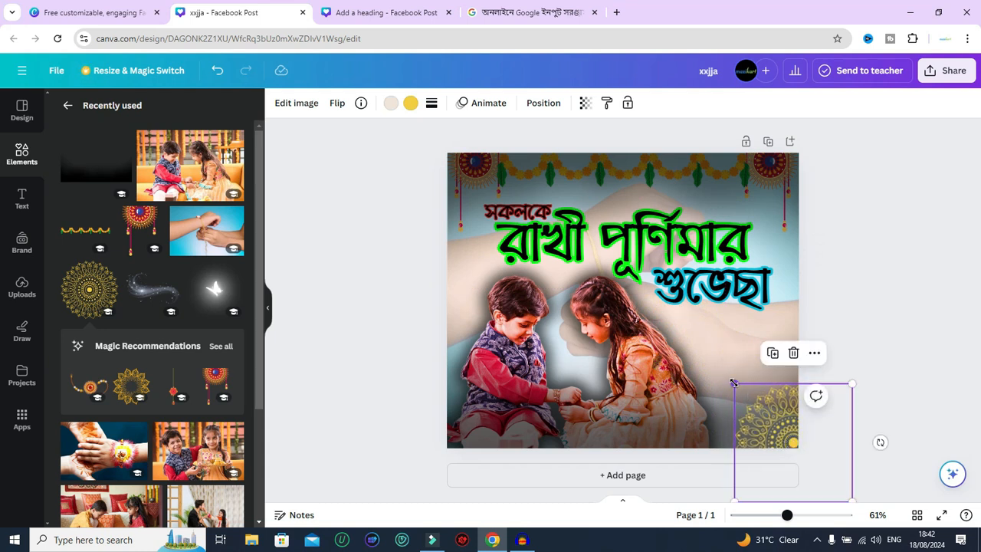
{"action": "left_click_drag", "start_coordinate": [733, 382], "coordinate": [707, 355]}
{"action": "left_click_drag", "start_coordinate": [748, 414], "coordinate": [761, 429]}
{"action": "left_click", "coordinate": [864, 288]}
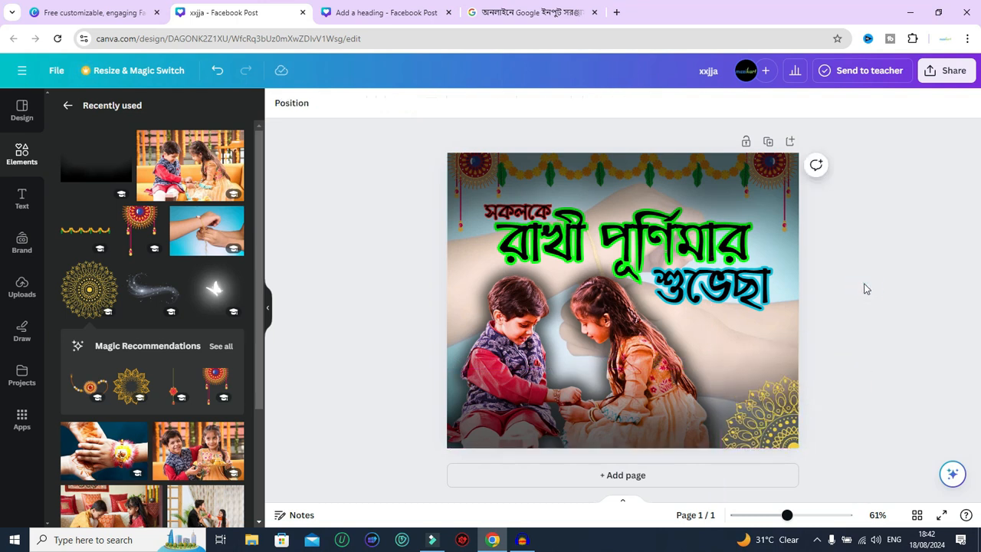
Present the post in full screen to review the whole design.
{"action": "left_click", "coordinate": [942, 515]}
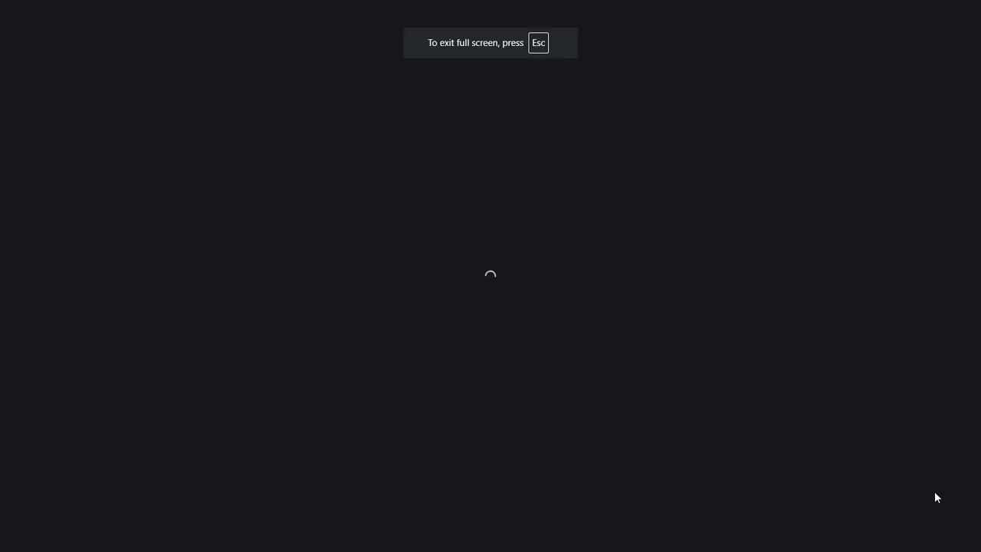